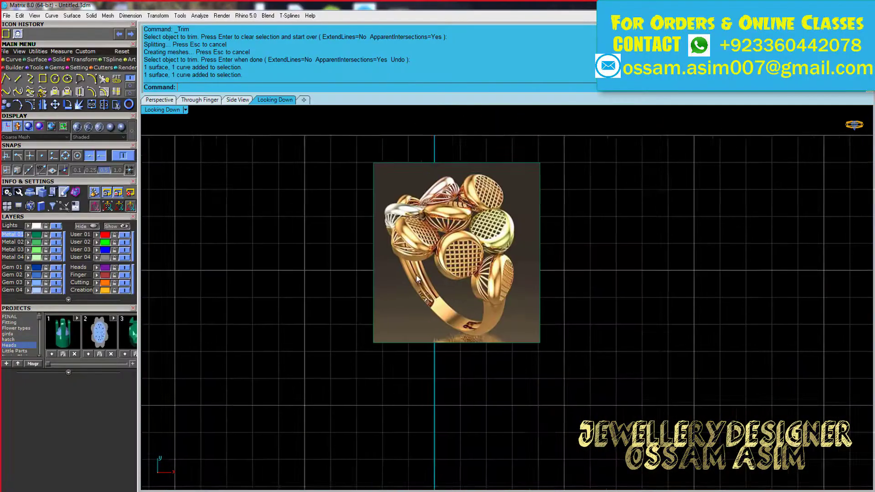
Draw a straight guide line diagonally across the ring reference picture
scroll(417, 275, up, 2)
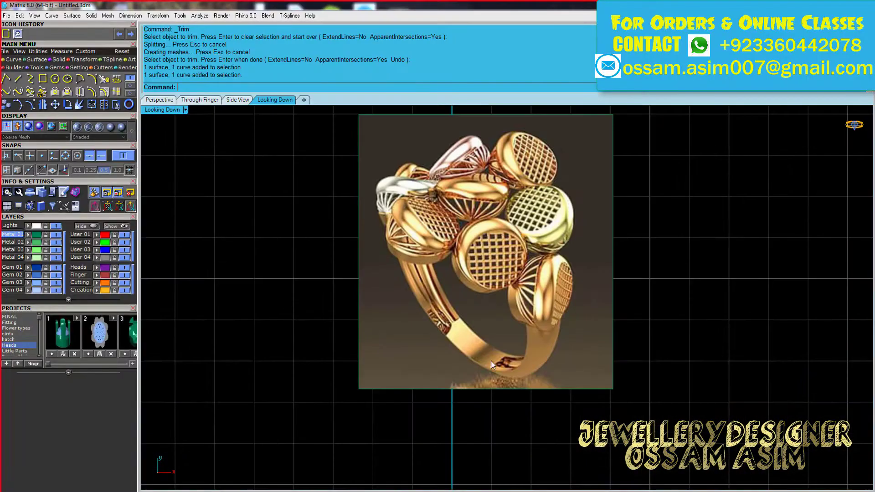
scroll(374, 267, down, 3)
click(18, 78)
scroll(346, 302, up, 3)
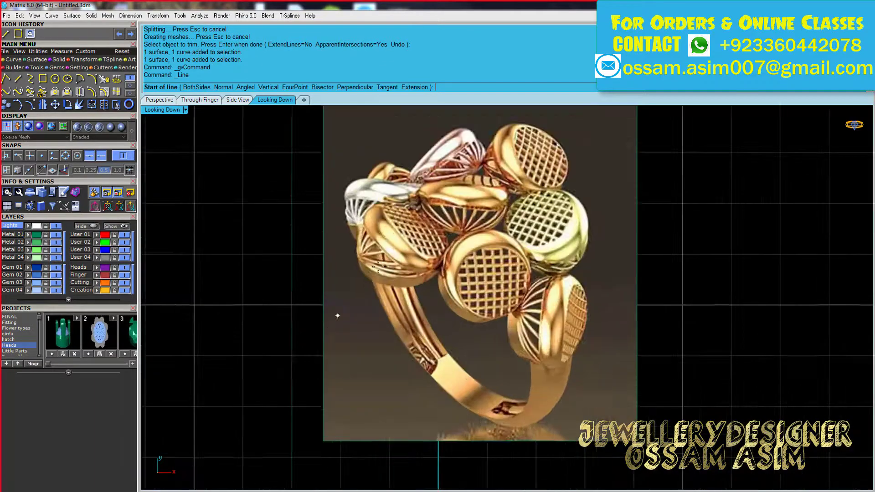
scroll(345, 302, up, 2)
click(356, 246)
click(605, 464)
key(ctrl+a)
scroll(558, 380, down, 4)
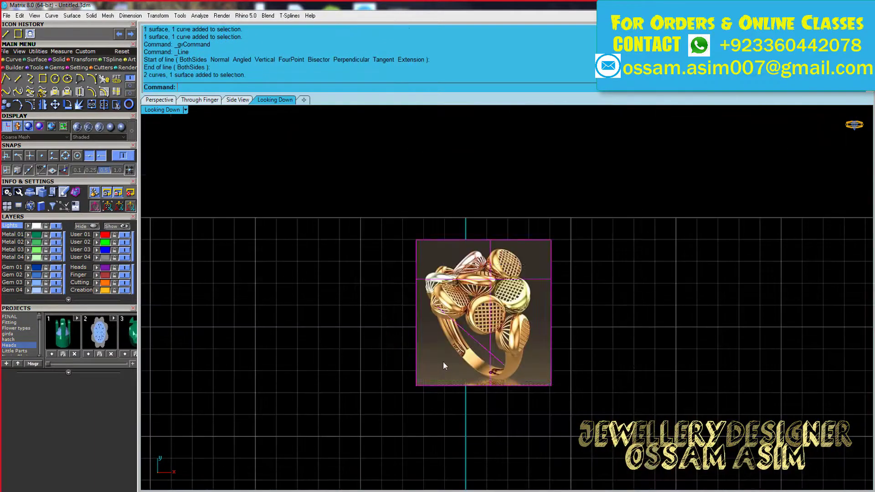
scroll(443, 362, down, 2)
Create an 18 mm finger circle with Ring Rail sized by mm diameter
click(103, 382)
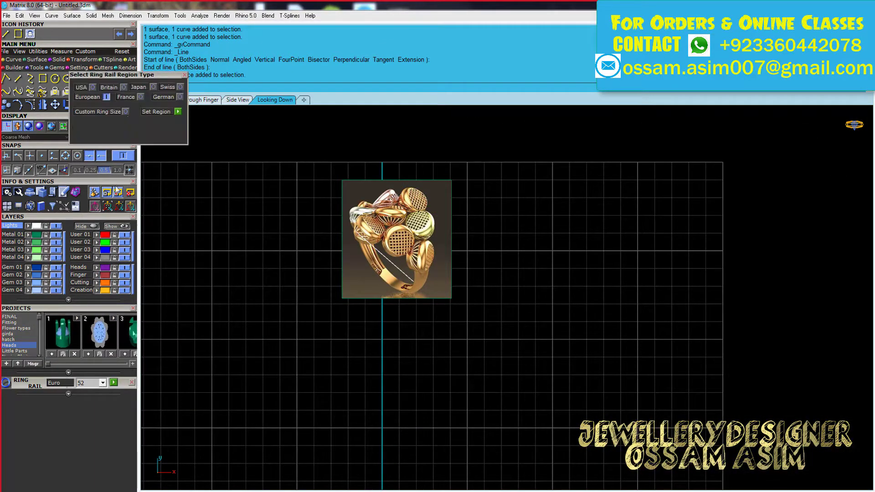
click(177, 112)
click(113, 382)
scroll(333, 283, down, 3)
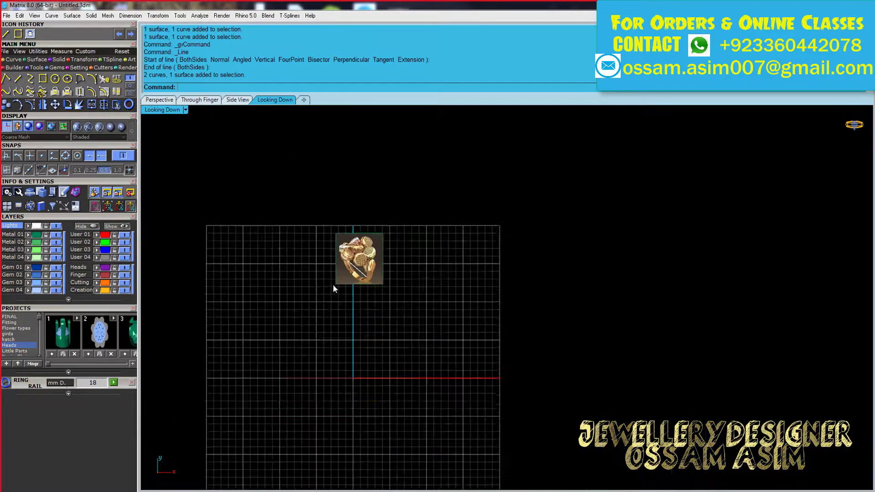
right_drag(299, 326, 357, 340)
scroll(356, 341, up, 2)
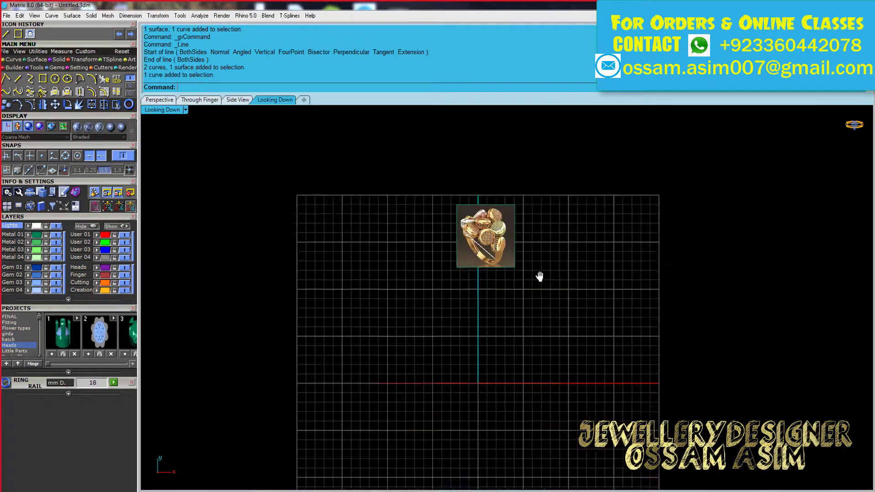
Rotate the ring picture about the guide line until the line is level
click(483, 237)
scroll(539, 274, up, 2)
click(477, 314)
click(431, 274)
click(392, 282)
scroll(476, 309, up, 2)
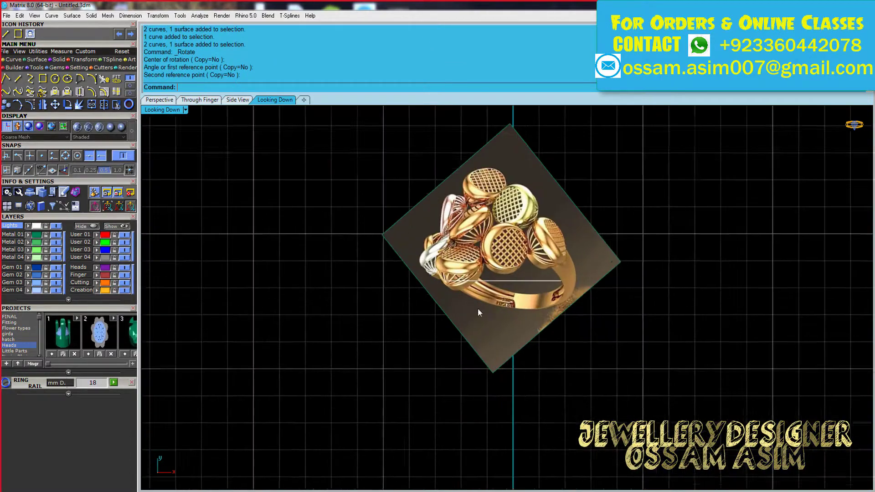
scroll(476, 309, up, 2)
scroll(521, 270, down, 5)
scroll(521, 270, down, 2)
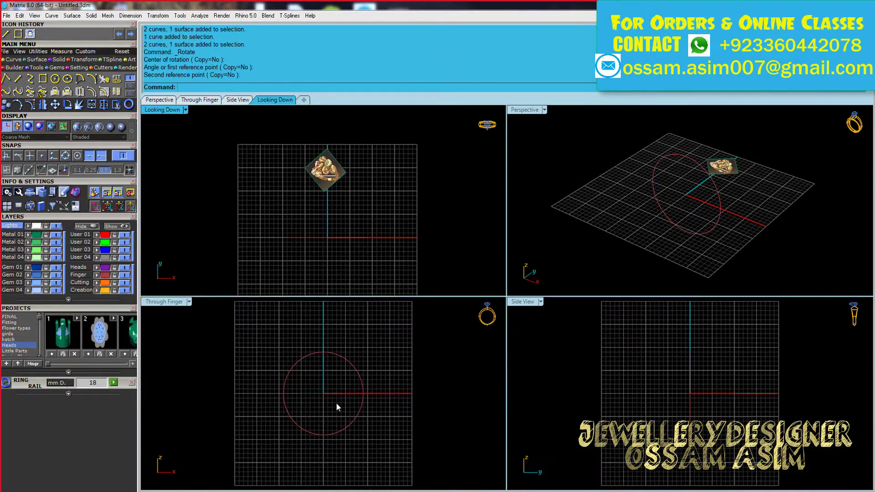
Show four viewports and measure the finger circle diameter as 18.000 mm in Through Finger view
click(336, 406)
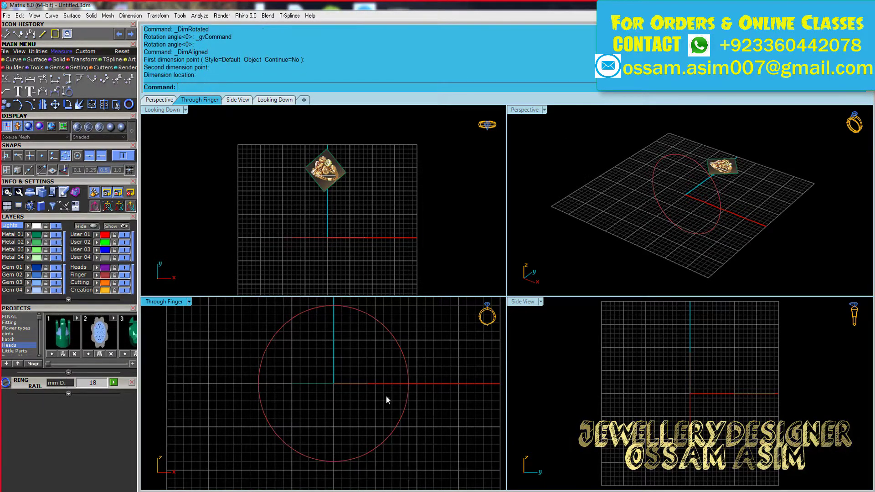
scroll(387, 399, down, 2)
scroll(346, 255, up, 2)
scroll(312, 213, up, 1)
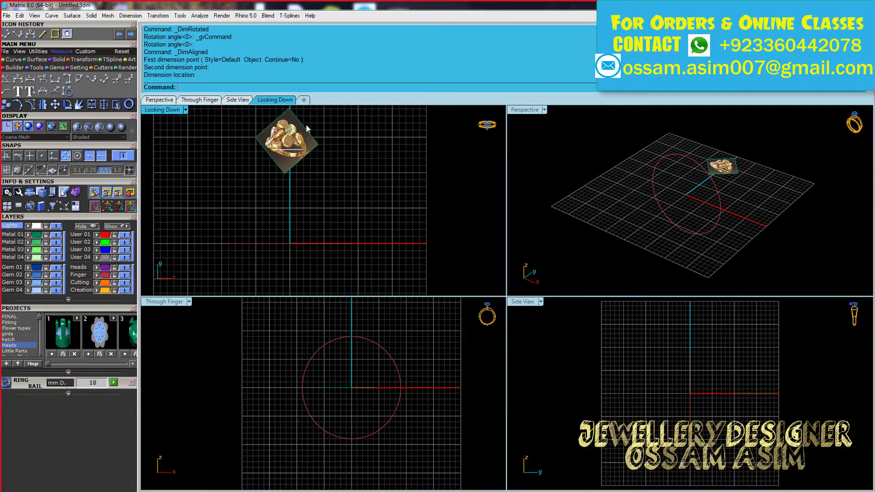
key(Right)
double_click(176, 109)
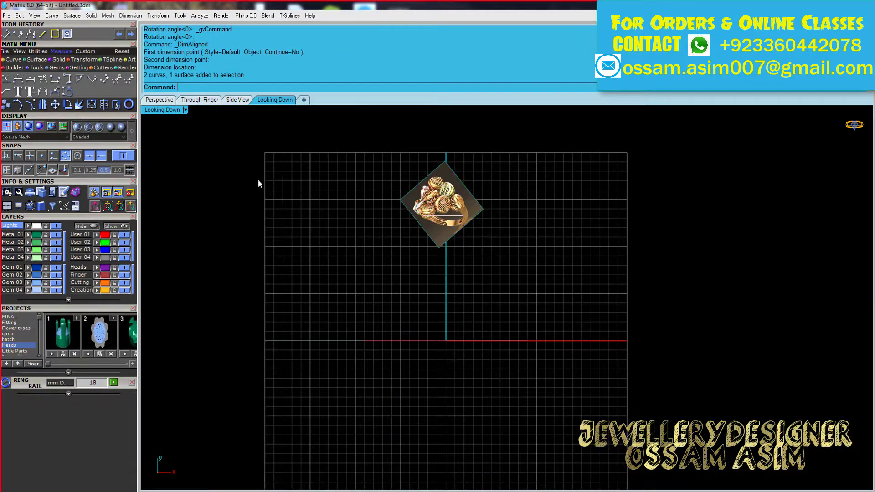
click(206, 101)
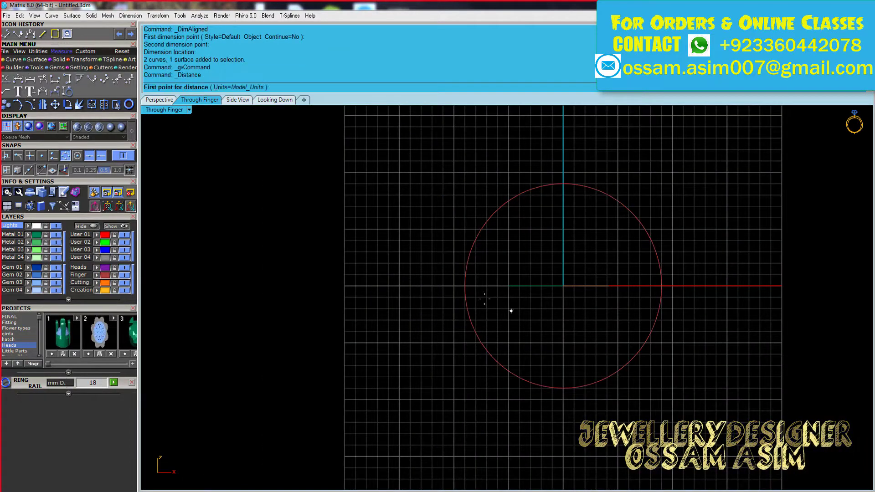
click(661, 286)
Select the ring picture and its guide curves in the top view for Scale2D
click(275, 99)
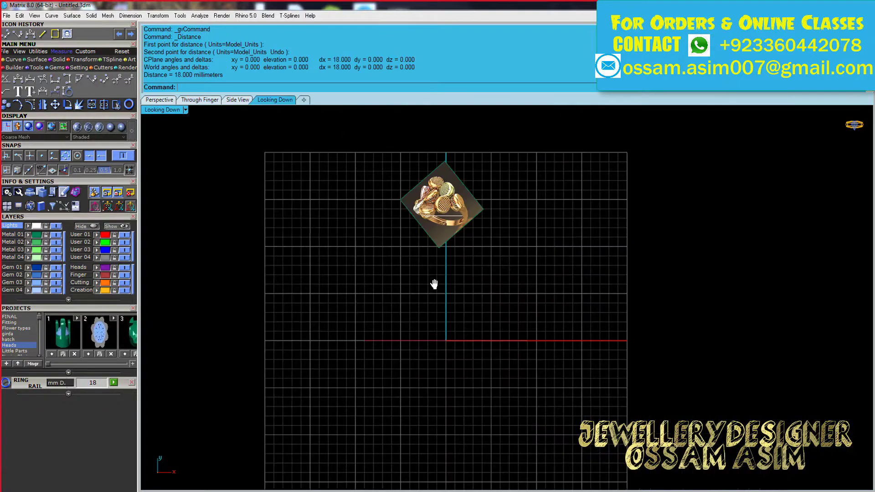
click(392, 246)
click(84, 59)
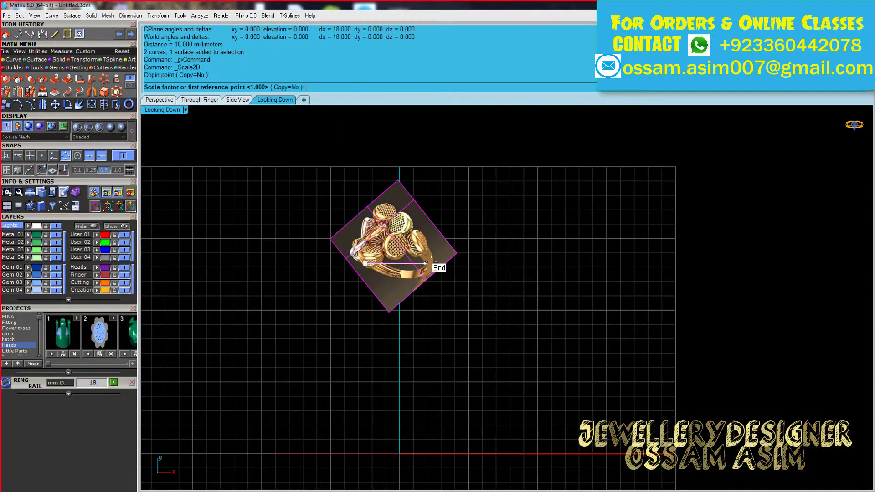
Snap the scale reference to the guide line's end and enter 18 as its length
click(425, 263)
text(18)
key(Return)
scroll(503, 267, up, 3)
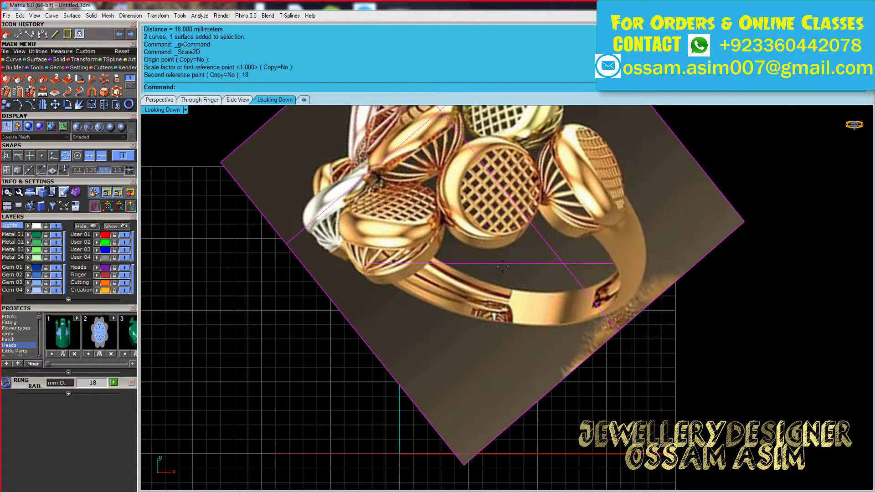
scroll(433, 245, down, 3)
scroll(400, 280, up, 3)
scroll(410, 281, down, 2)
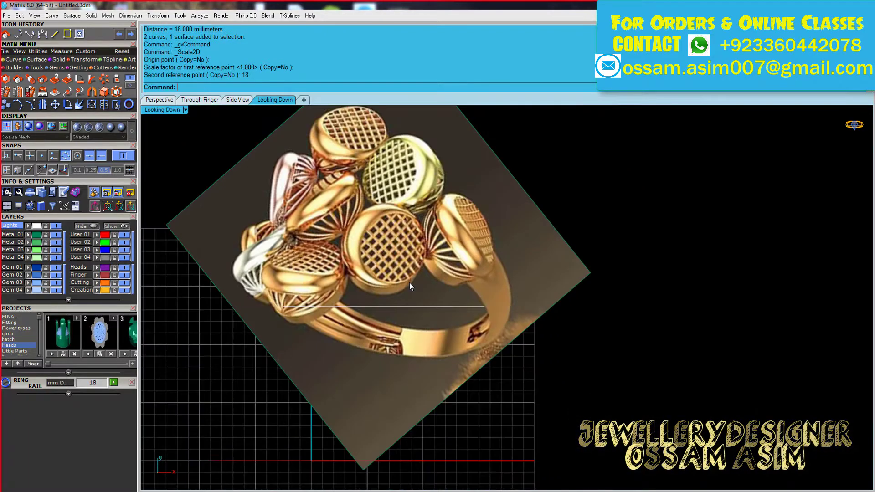
scroll(409, 286, down, 3)
scroll(378, 278, up, 3)
scroll(361, 300, up, 2)
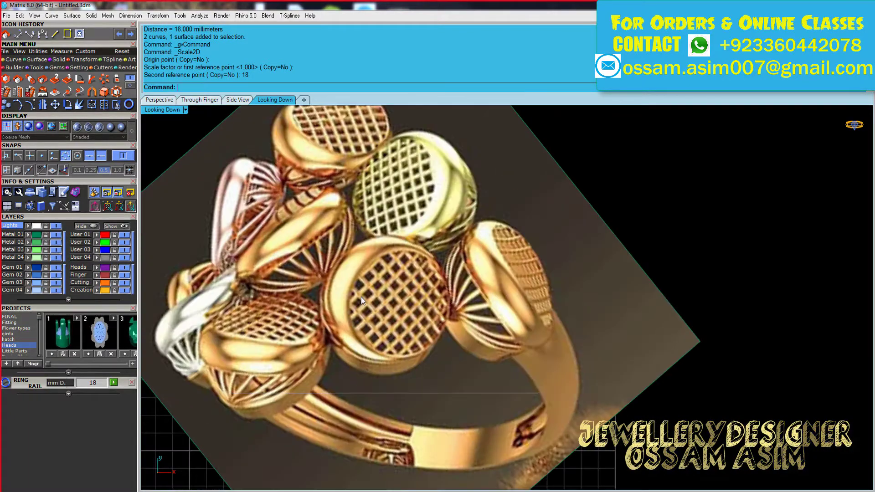
scroll(362, 297, down, 3)
scroll(376, 242, up, 3)
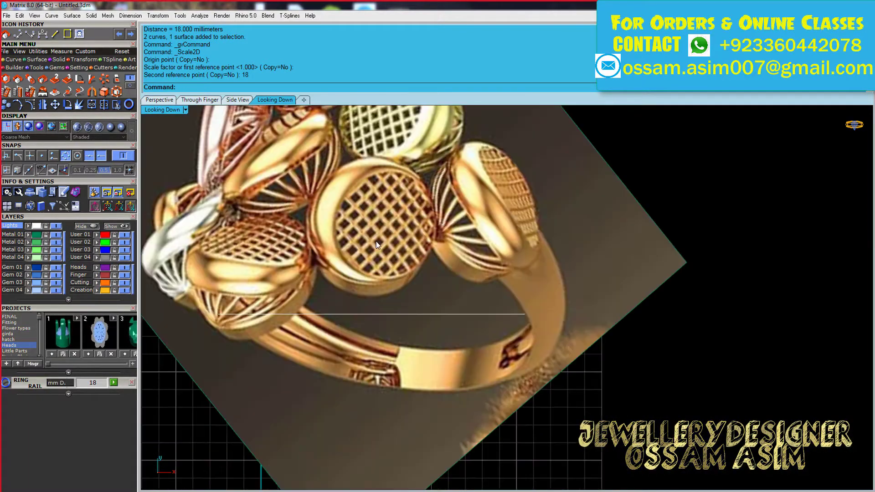
scroll(377, 240, down, 2)
scroll(374, 255, down, 3)
scroll(368, 299, up, 3)
Drag the scaled ring picture into position above the grid
click(369, 297)
drag(392, 292, 426, 316)
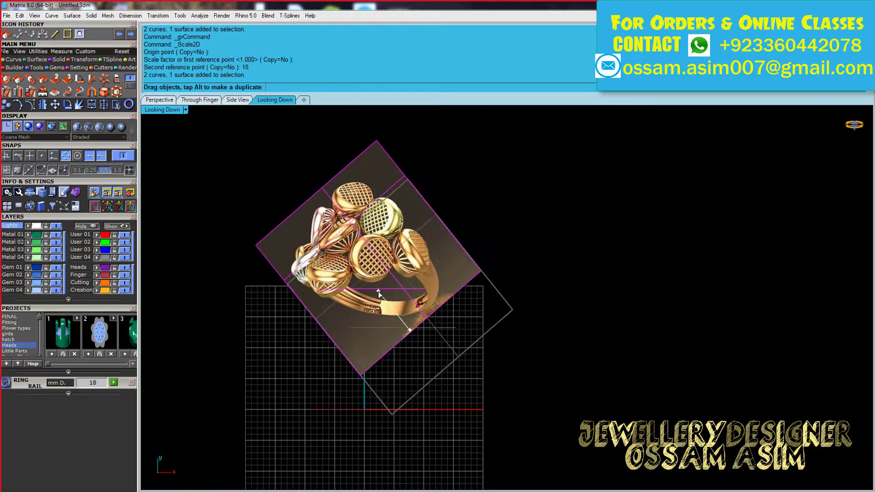
scroll(346, 264, up, 3)
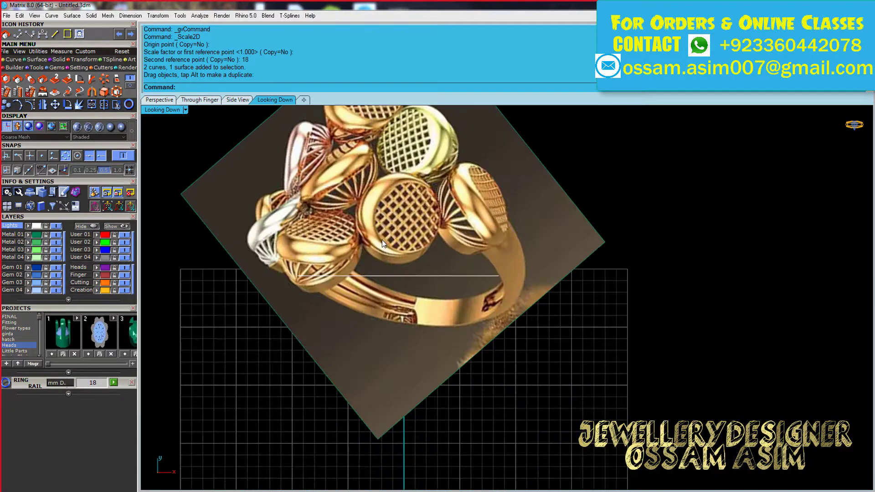
scroll(378, 241, up, 1)
scroll(362, 185, down, 2)
scroll(340, 171, down, 1)
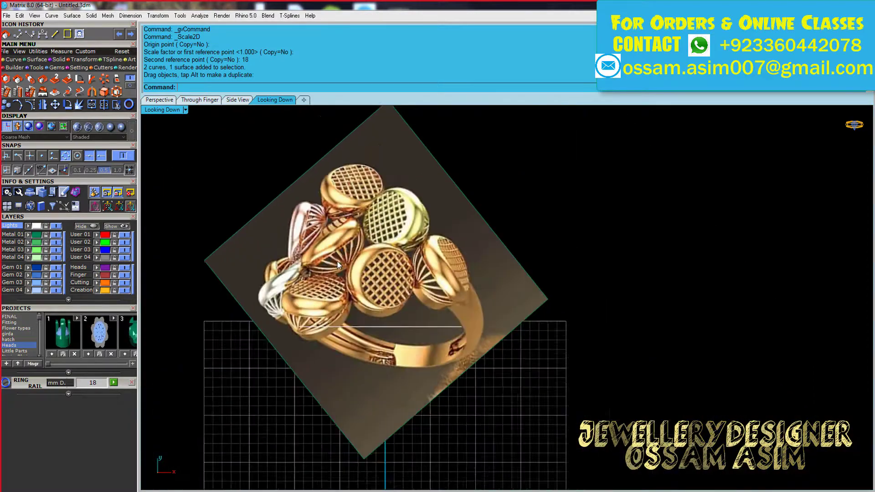
scroll(337, 261, down, 1)
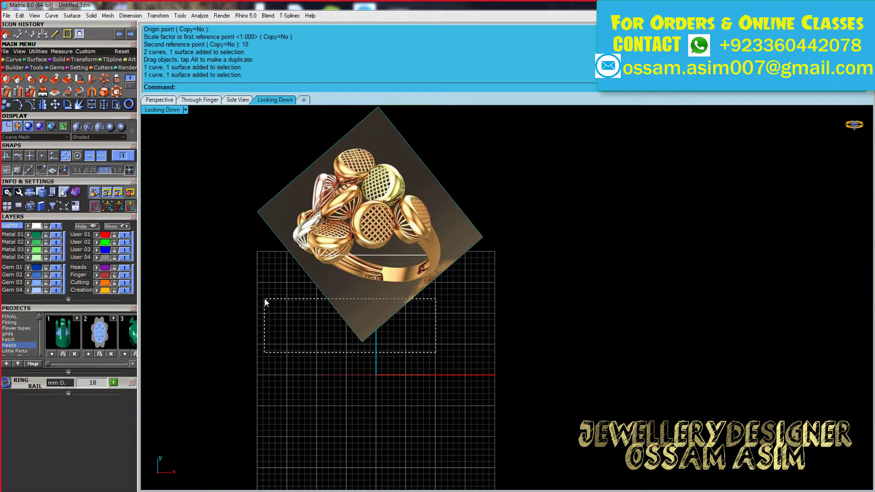
Delete the leftover guide curve overlapping the ring picture
drag(265, 299, 259, 290)
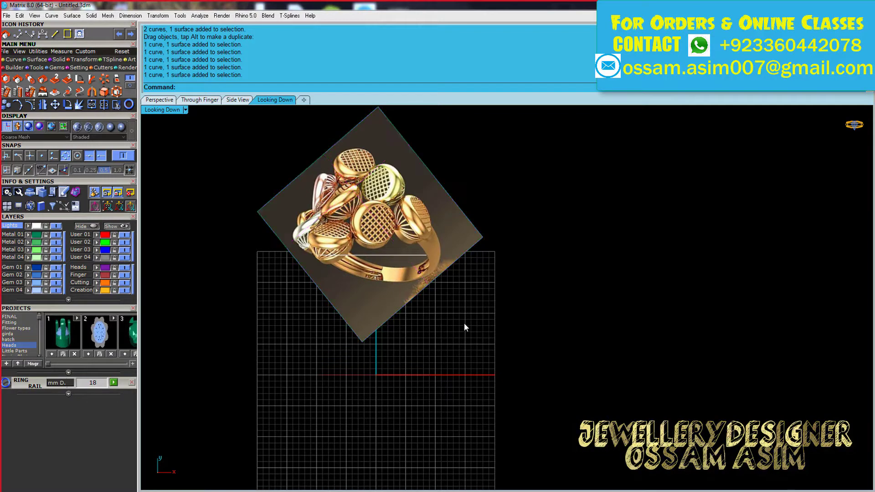
drag(439, 313, 304, 293)
mouse_move(417, 310)
right_down()
mouse_move(402, 302)
mouse_move(432, 294)
right_up()
click(402, 302)
click(415, 318)
key(Delete)
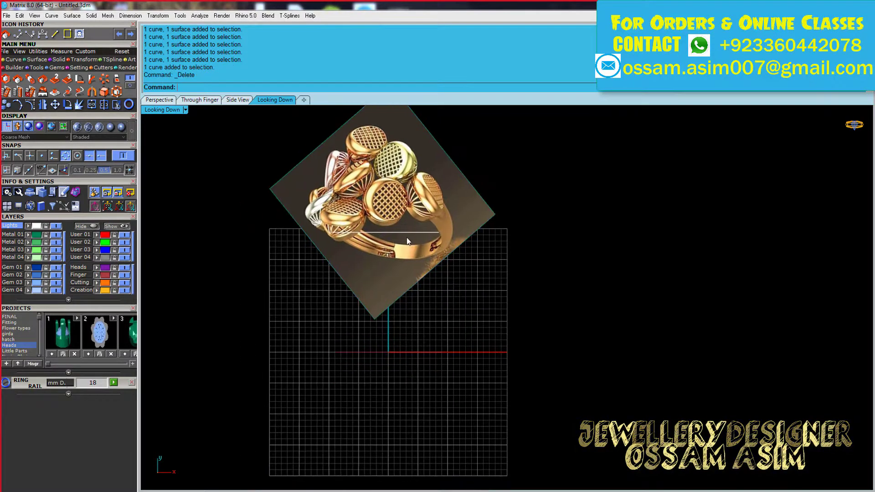
Draw a horizontal cut line and trim away the picture below it
scroll(407, 241, down, 2)
scroll(419, 251, up, 2)
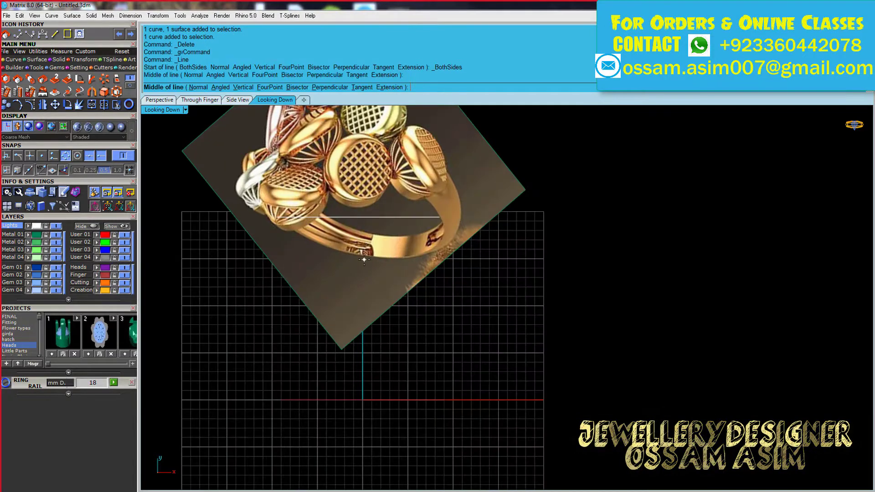
click(579, 259)
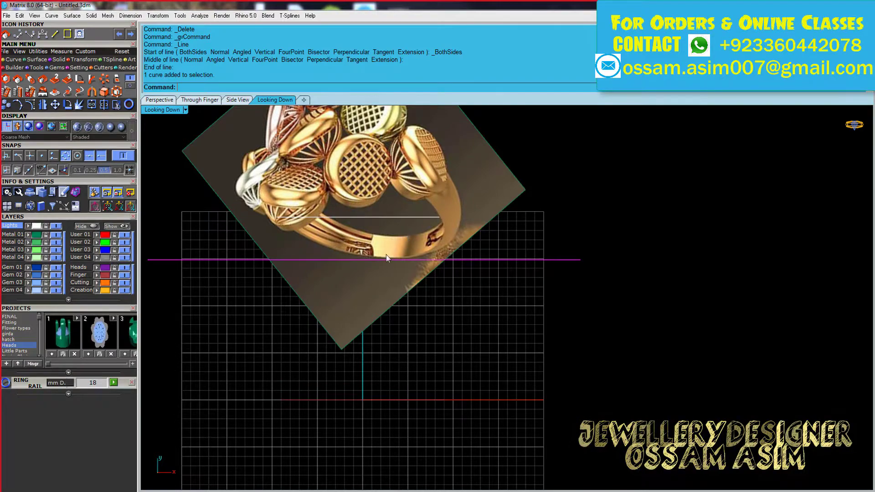
right_drag(386, 254, 474, 272)
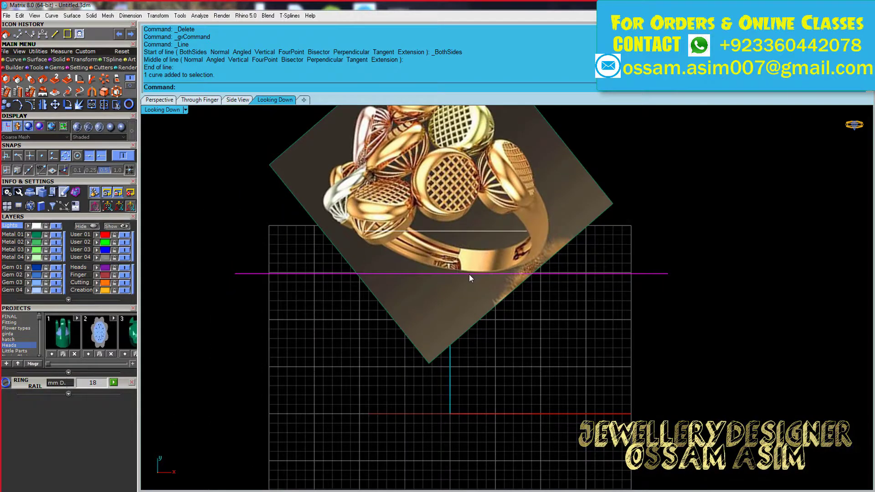
scroll(469, 274, up, 1)
click(105, 105)
click(417, 294)
scroll(432, 313, down, 2)
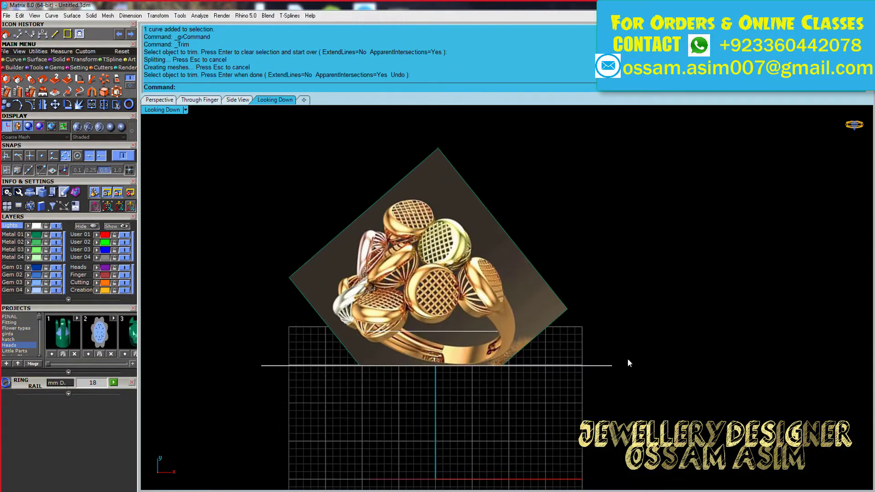
Copy the cut line above the ring's top and trim the picture beyond it
click(609, 365)
click(7, 105)
click(602, 365)
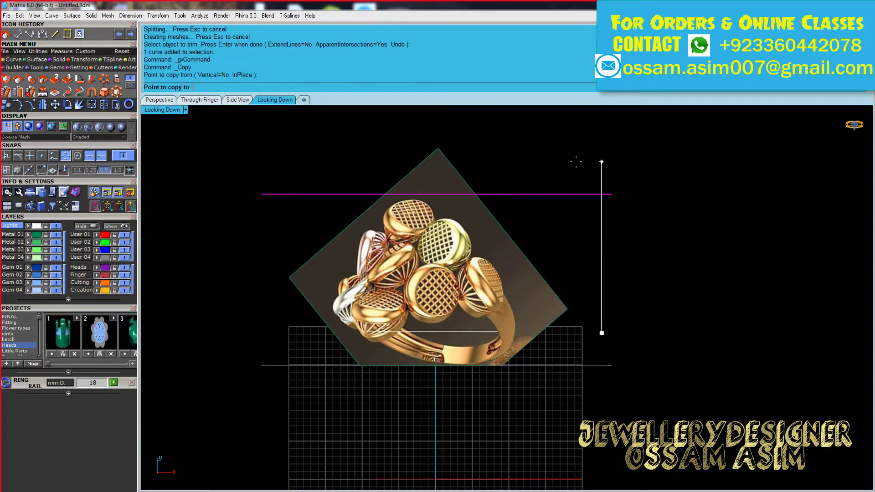
click(592, 193)
right_click(593, 226)
click(104, 104)
click(437, 173)
Delete both horizontal guide lines
click(565, 184)
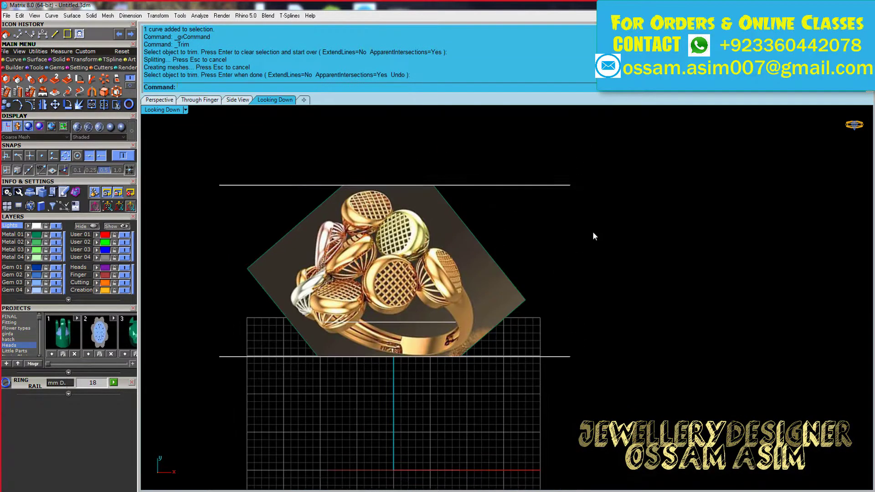
key(Delete)
click(565, 356)
key(Delete)
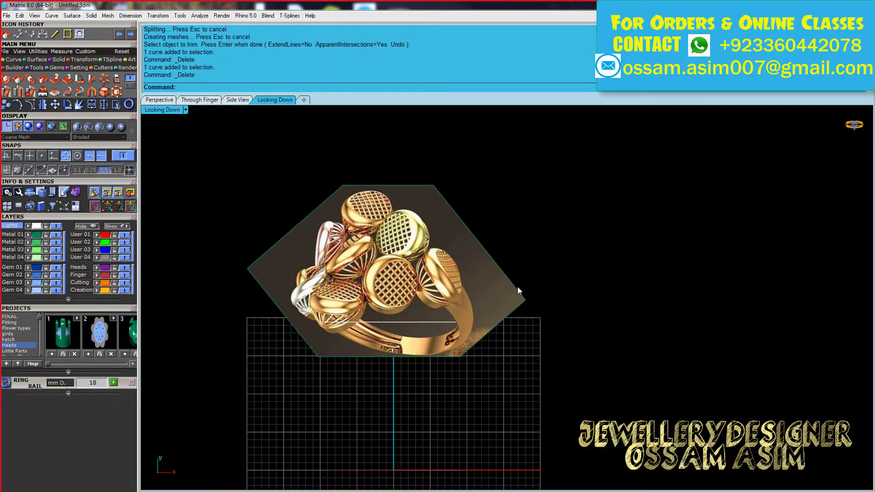
scroll(518, 286, down, 1)
scroll(542, 285, down, 1)
scroll(531, 291, down, 2)
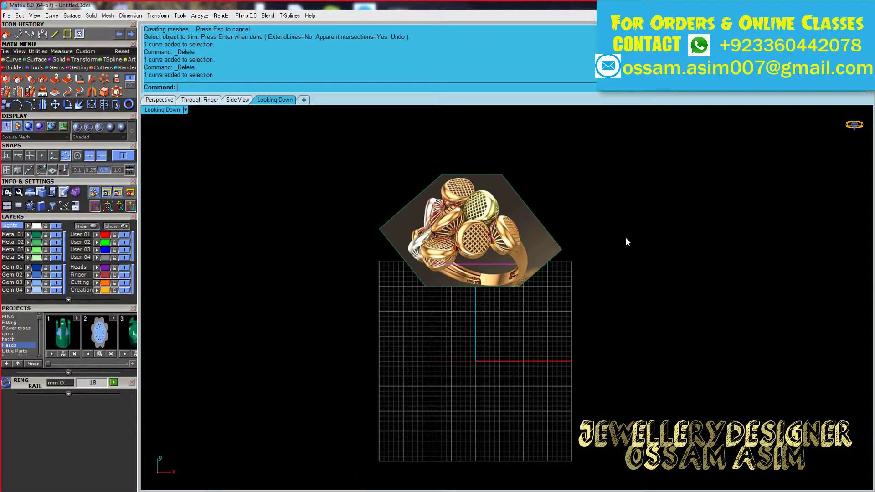
scroll(486, 294, up, 2)
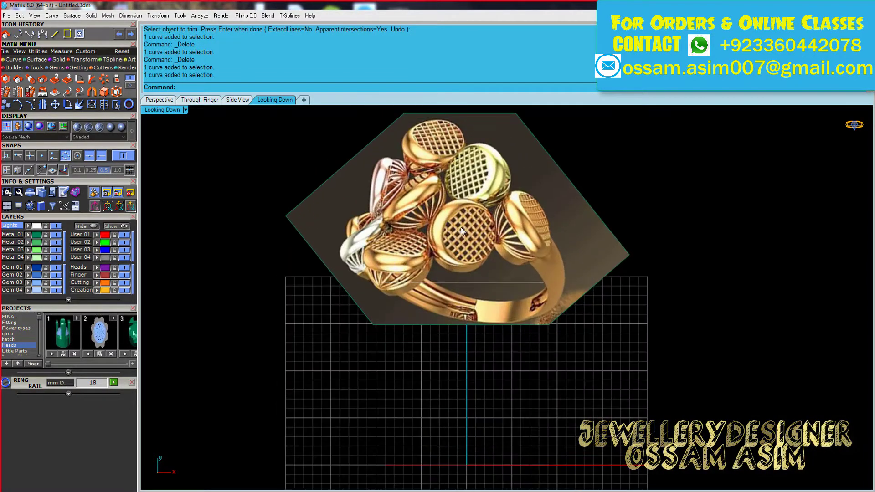
scroll(444, 265, up, 2)
scroll(492, 288, down, 1)
scroll(562, 288, down, 2)
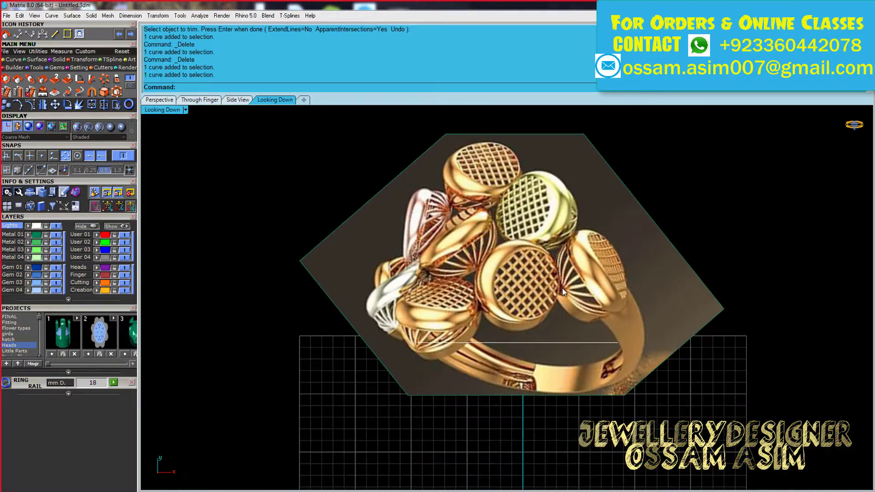
scroll(551, 273, up, 1)
scroll(444, 245, up, 1)
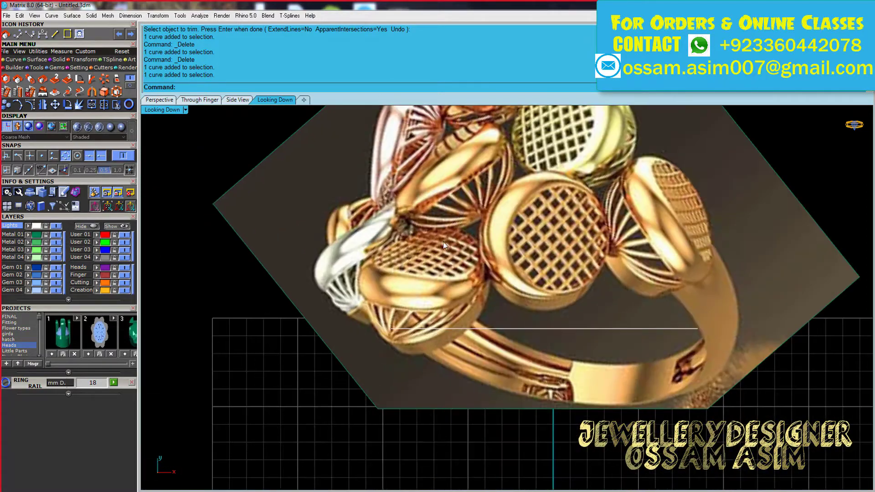
Place an aligned dimension reading 7.63 across one ring head on the picture
click(21, 34)
scroll(543, 294, up, 3)
click(544, 278)
scroll(545, 277, down, 3)
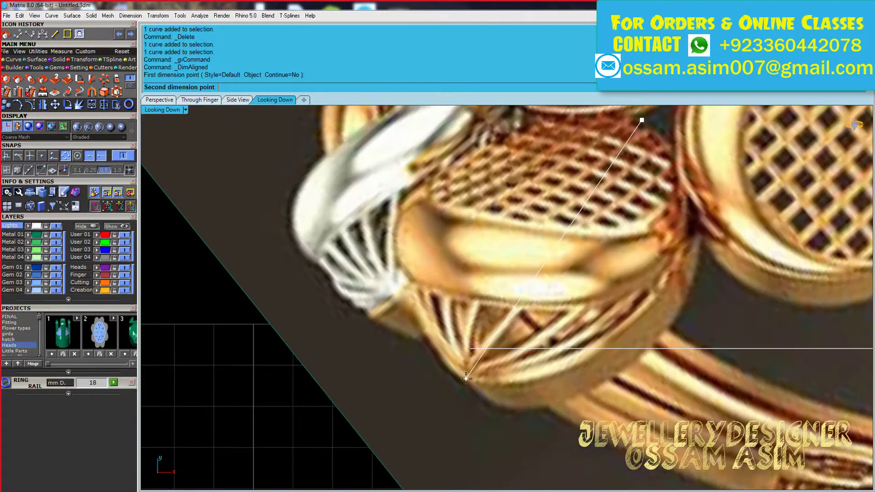
click(467, 372)
click(255, 274)
scroll(255, 274, down, 2)
scroll(390, 295, down, 1)
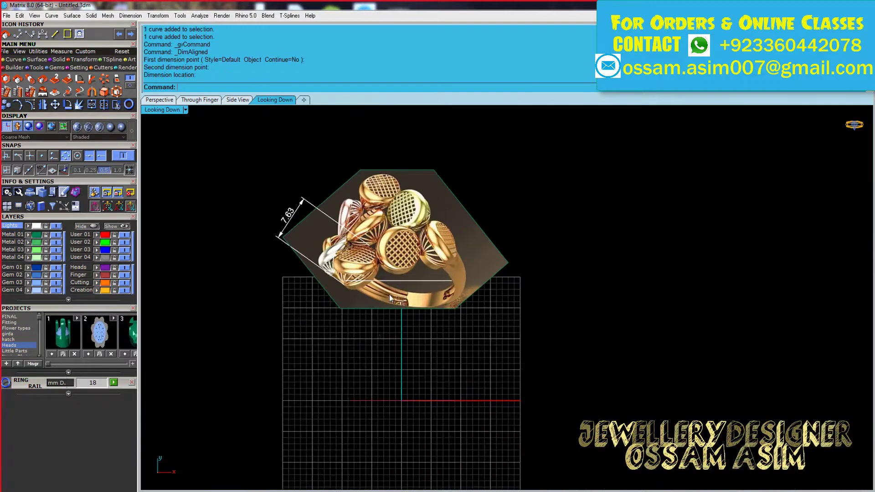
scroll(293, 189, up, 2)
scroll(294, 190, down, 2)
Draw a circle centred at 0 with diameter 7.6
click(14, 59)
click(55, 78)
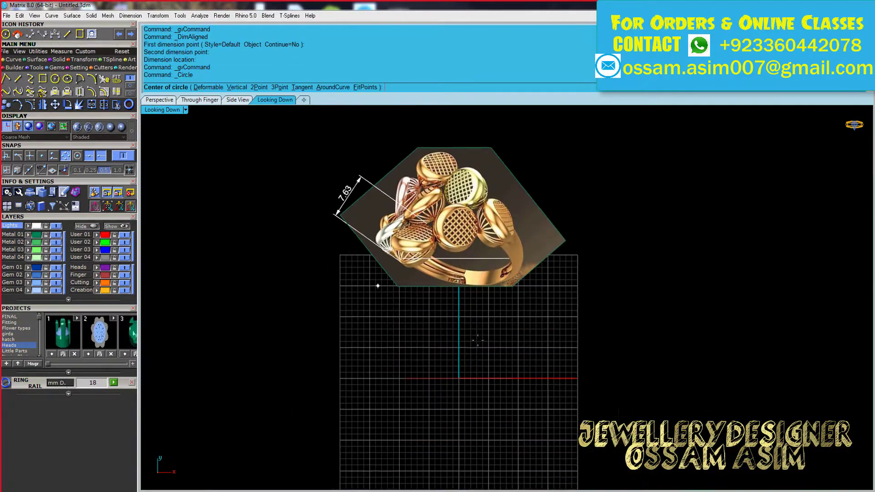
text(0)
key(Return)
scroll(437, 365, up, 2)
text(7.6)
scroll(398, 342, down, 2)
scroll(399, 341, up, 4)
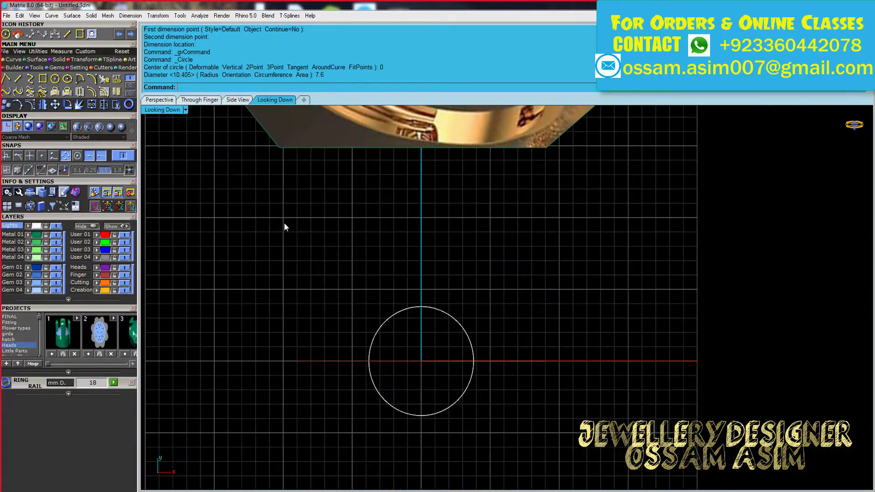
Draw a direction arc bulging upward from the circle's left edge to its right edge
click(368, 361)
click(159, 100)
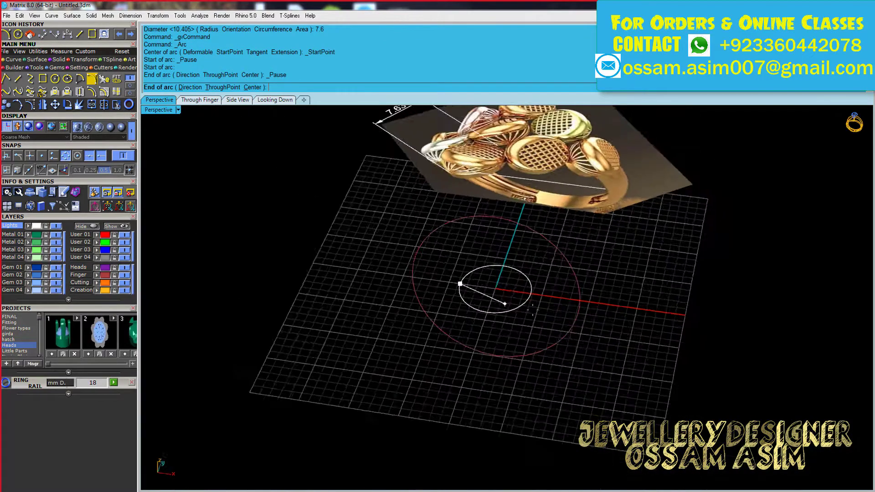
click(533, 296)
click(190, 87)
click(199, 100)
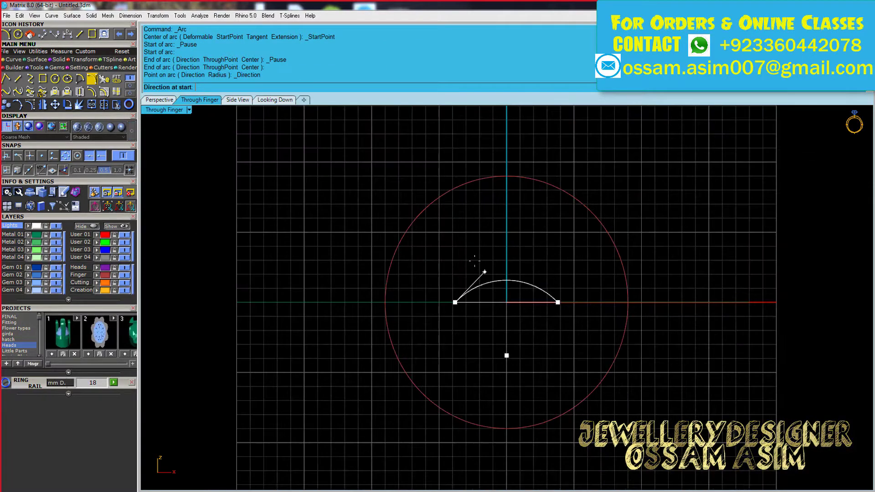
click(475, 260)
scroll(498, 275, up, 3)
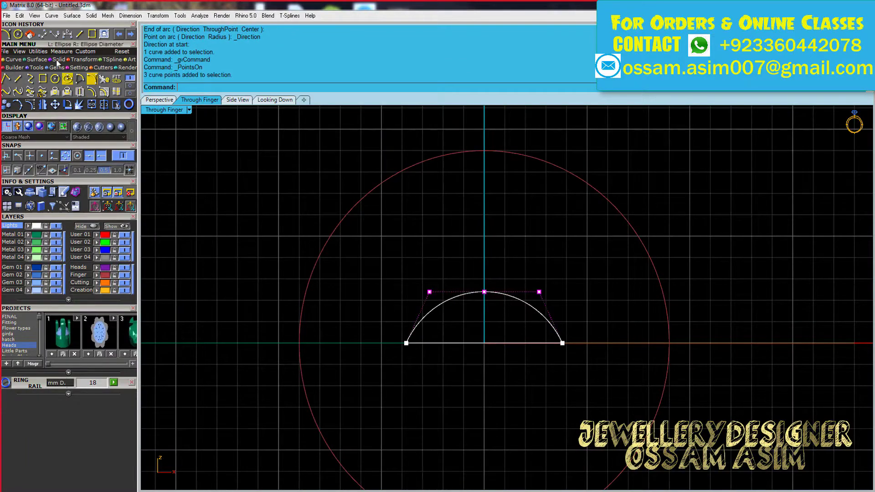
Stretch the arc with Scale1D and point snapping, dragging its control point so the peak leans sideways
click(57, 61)
click(18, 78)
click(41, 156)
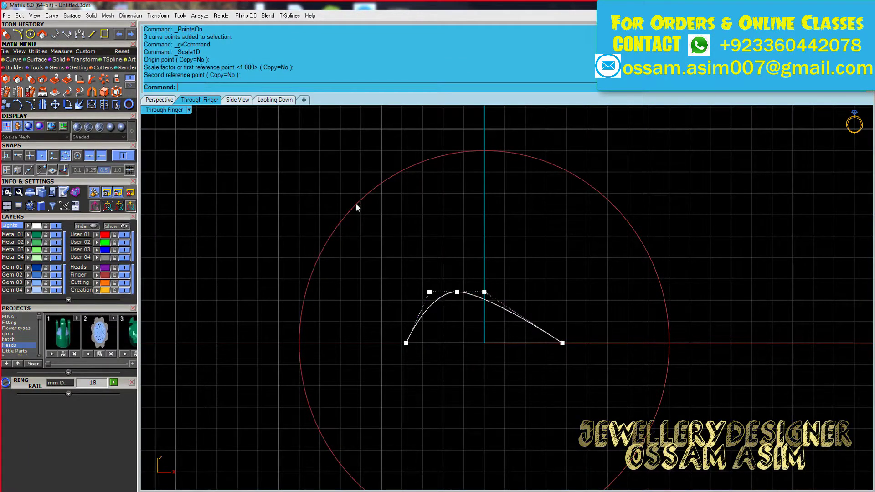
click(169, 100)
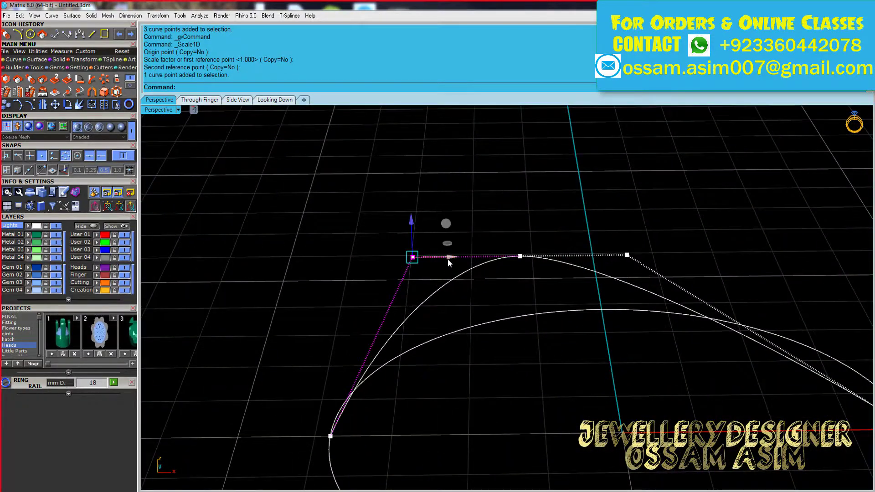
drag(447, 259, 395, 261)
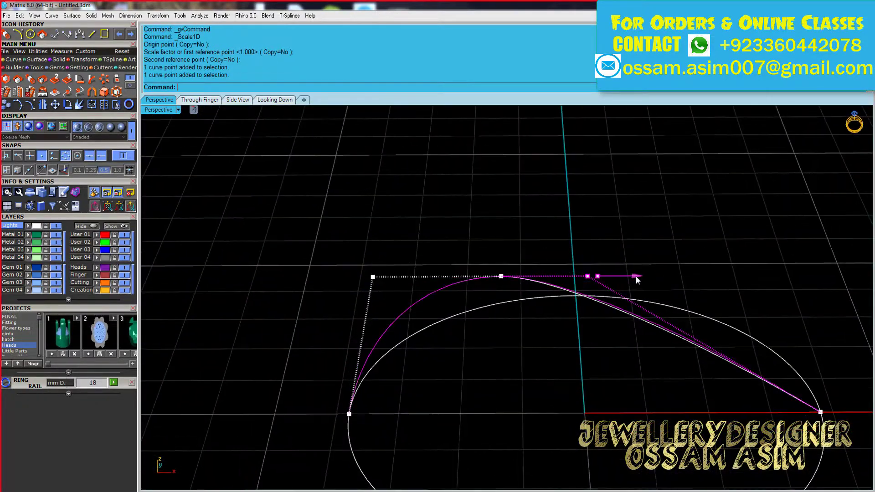
click(501, 276)
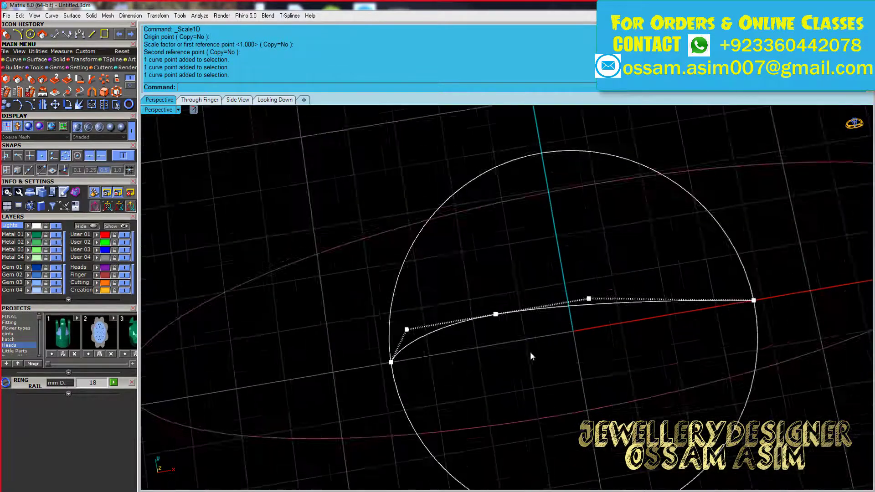
click(506, 313)
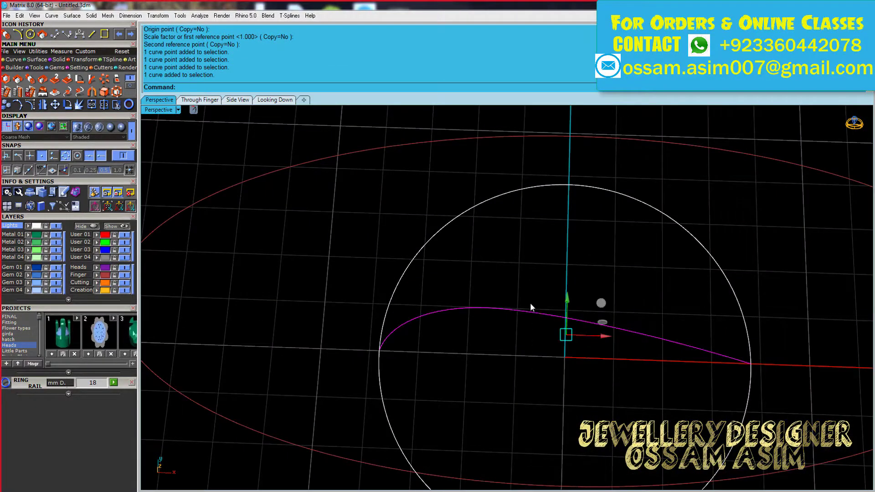
mouse_move(515, 275)
right_down()
mouse_move(556, 346)
mouse_move(518, 333)
mouse_move(473, 360)
mouse_move(486, 304)
mouse_move(495, 337)
right_up()
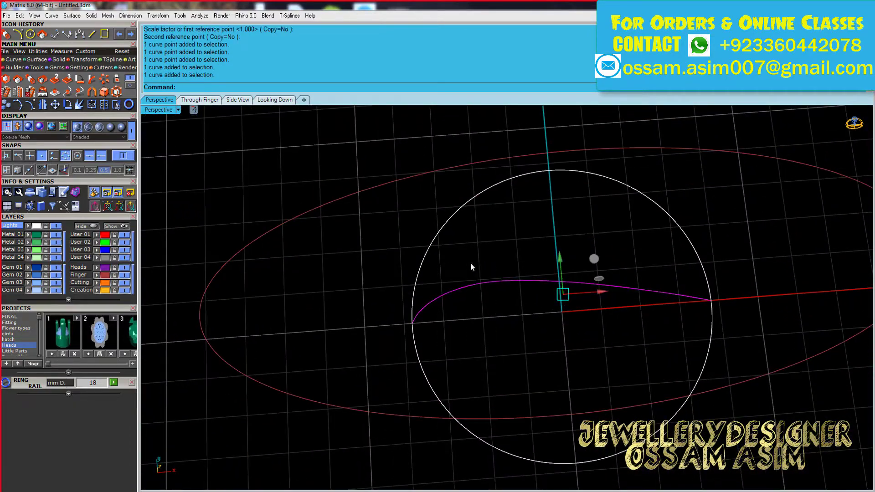
right_drag(496, 249, 475, 313)
drag(506, 363, 429, 250)
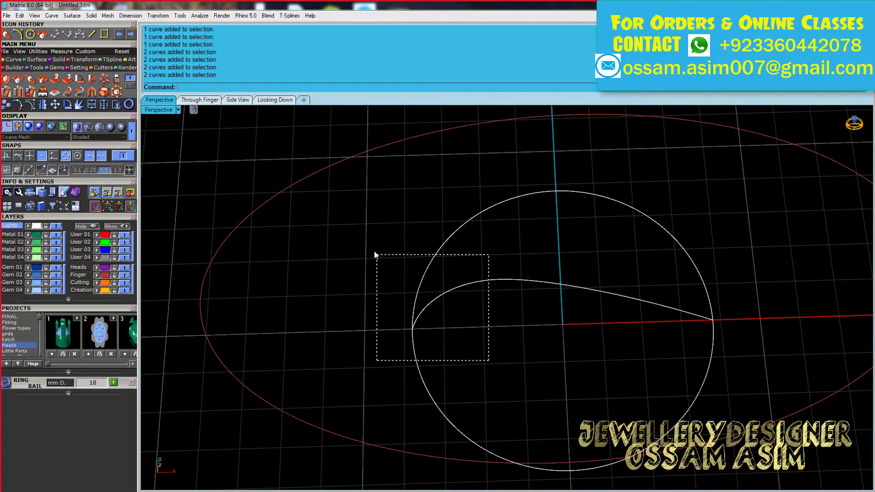
Orbit toward the ring picture and fix the first circle's diameter point
mouse_move(375, 254)
right_down()
mouse_move(473, 236)
mouse_move(488, 276)
mouse_move(527, 321)
mouse_move(301, 296)
mouse_move(369, 329)
right_up()
scroll(369, 329, up, 5)
right_drag(382, 401, 500, 244)
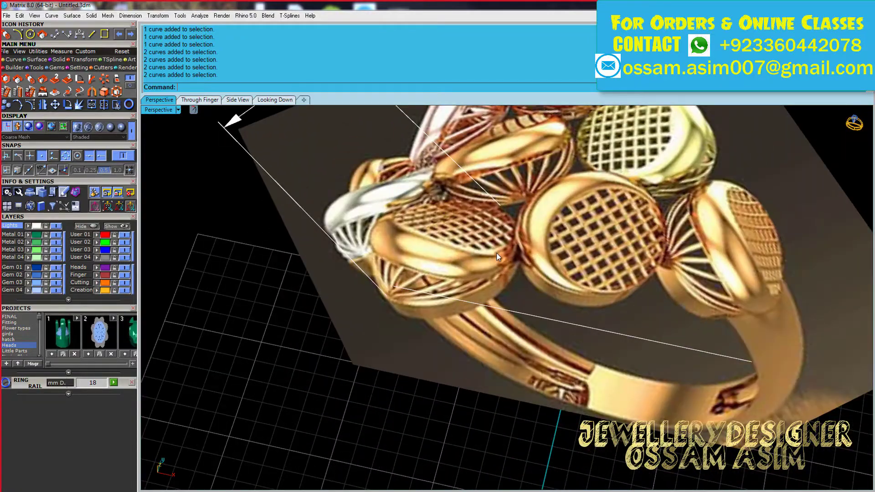
scroll(483, 290, down, 2)
scroll(483, 261, down, 2)
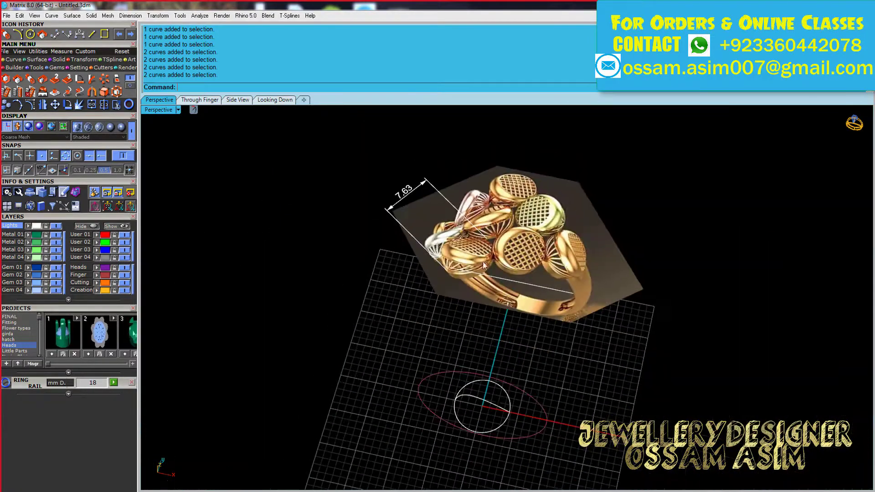
scroll(479, 411, up, 3)
scroll(478, 406, down, 2)
scroll(479, 407, up, 2)
scroll(474, 420, up, 2)
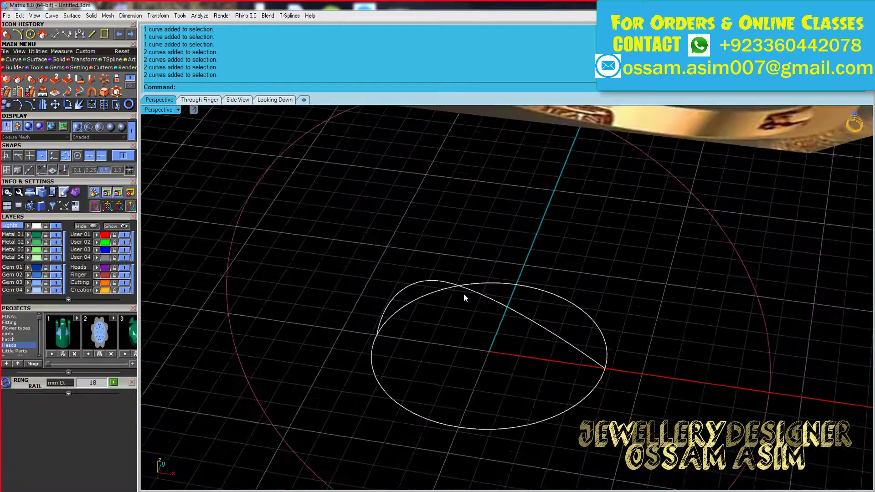
scroll(464, 297, down, 3)
scroll(477, 316, down, 2)
scroll(479, 401, up, 4)
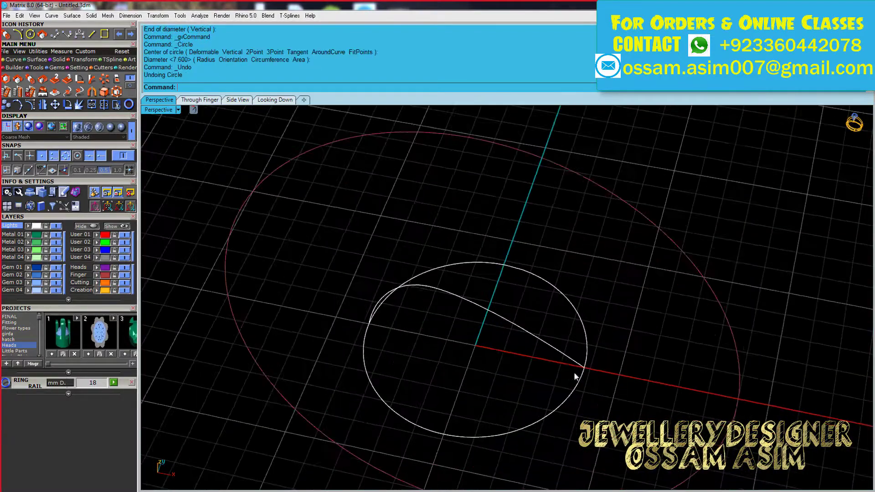
click(451, 292)
key(Return)
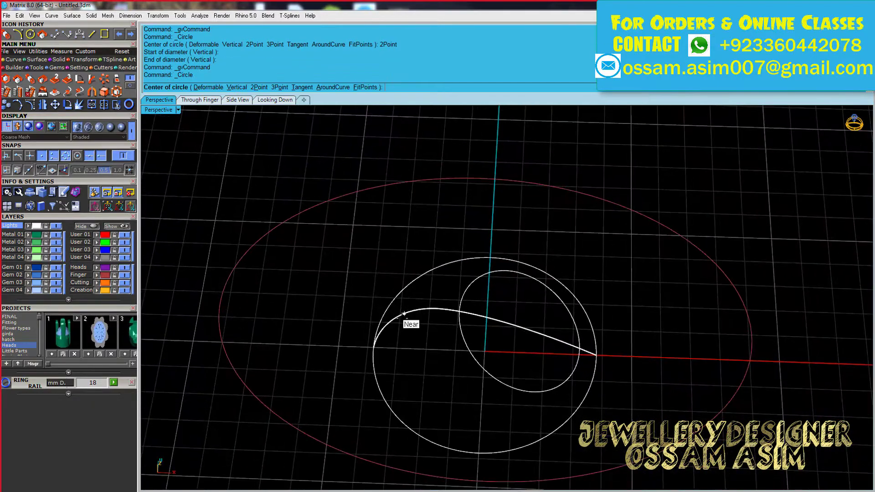
Draw a two-point circle across the profile curve's diameter
click(474, 345)
scroll(364, 264, up, 3)
key(Return)
click(255, 87)
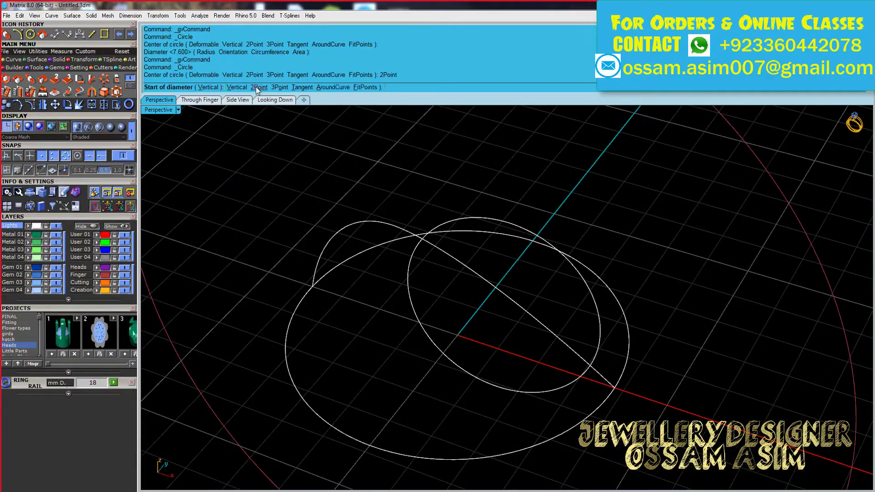
click(342, 268)
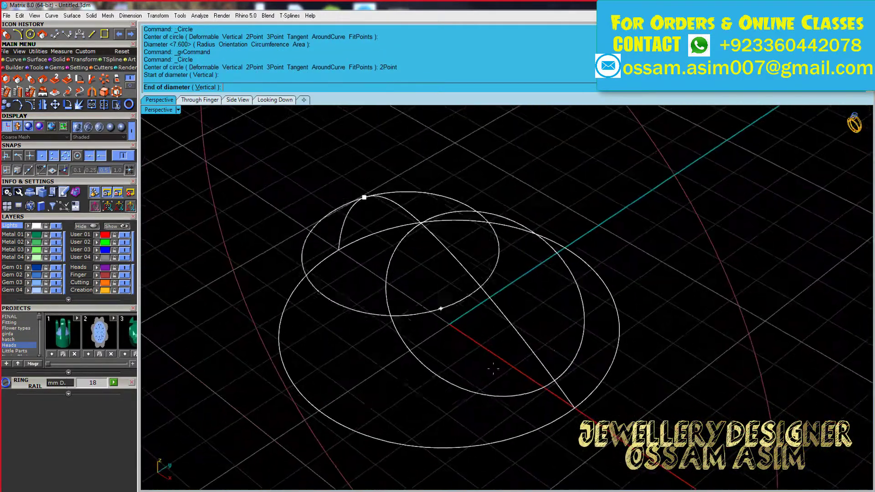
click(569, 402)
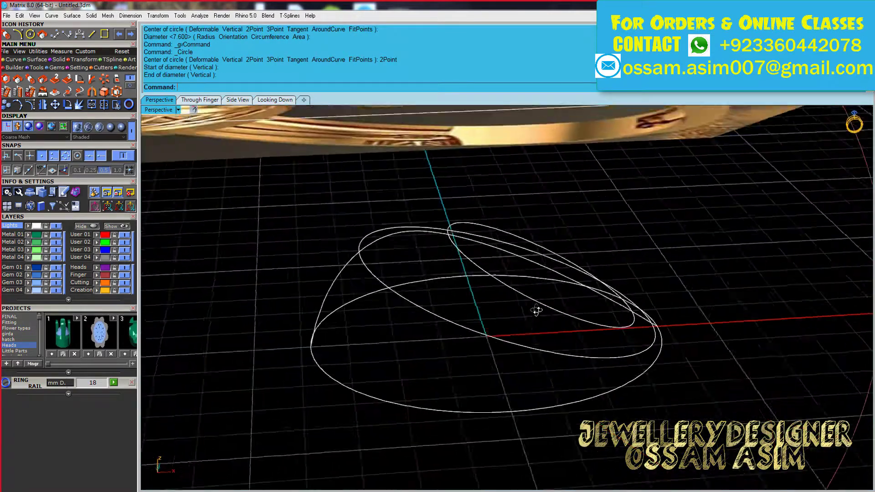
right_drag(357, 260, 387, 376)
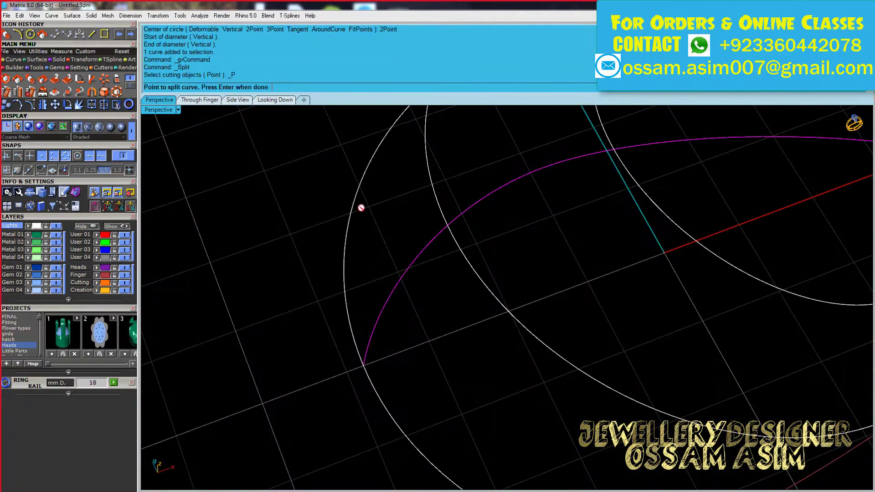
Split the profile curves into three pieces at picked points
click(425, 237)
click(586, 153)
key(Return)
right_drag(586, 153, 616, 309)
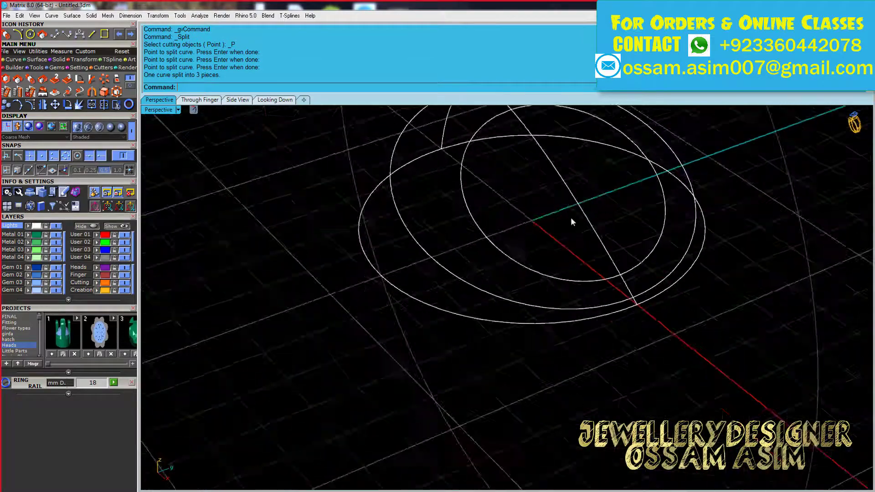
click(616, 309)
click(645, 356)
key(Return)
mouse_move(644, 355)
right_down()
mouse_move(528, 294)
mouse_move(591, 205)
mouse_move(504, 288)
mouse_move(470, 293)
mouse_move(473, 239)
mouse_move(514, 264)
mouse_move(486, 292)
mouse_move(450, 282)
right_up()
Pick the two ring outline circles as the first and second Sweep2 rails
click(472, 232)
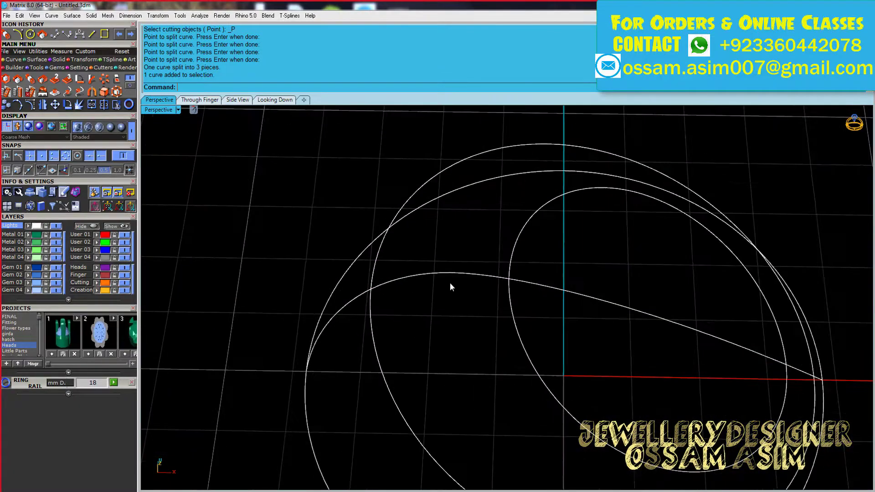
click(35, 60)
click(18, 90)
drag(567, 341, 428, 385)
scroll(447, 355, up, 3)
mouse_move(447, 356)
right_down()
mouse_move(513, 299)
mouse_move(533, 372)
right_up()
Accept the cross-section and build the closed two-rail sweep surface
right_click(532, 373)
mouse_move(531, 319)
right_down()
mouse_move(518, 238)
mouse_move(592, 255)
right_up()
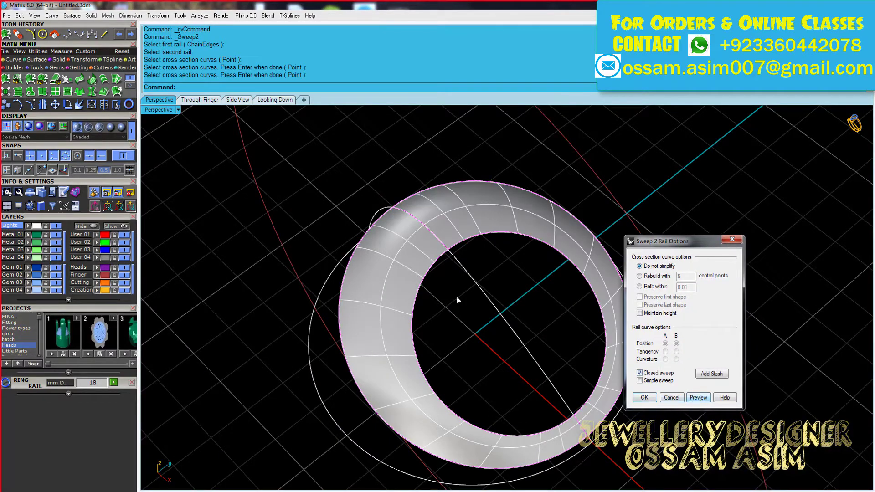
mouse_move(457, 297)
right_down()
mouse_move(507, 267)
mouse_move(336, 256)
mouse_move(389, 279)
right_up()
key(Return)
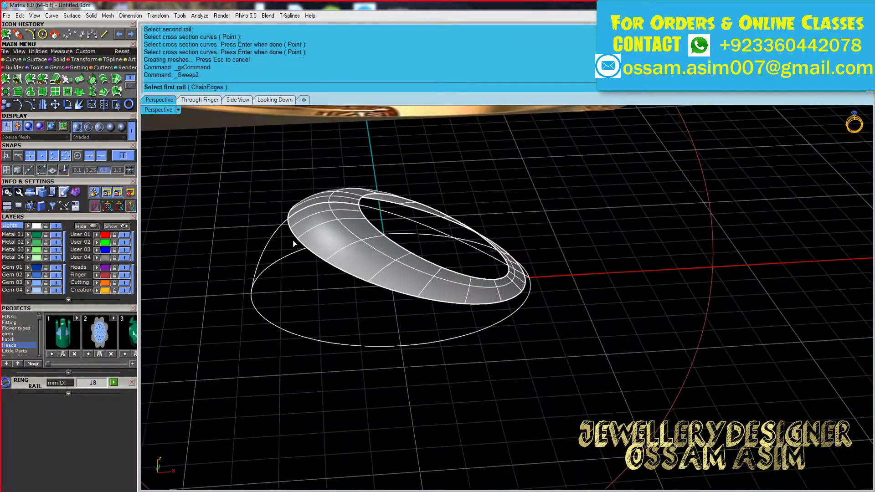
Redo the Sweep2 with matching Add Slash alignment points to form the domed shell
click(294, 244)
click(328, 223)
click(273, 252)
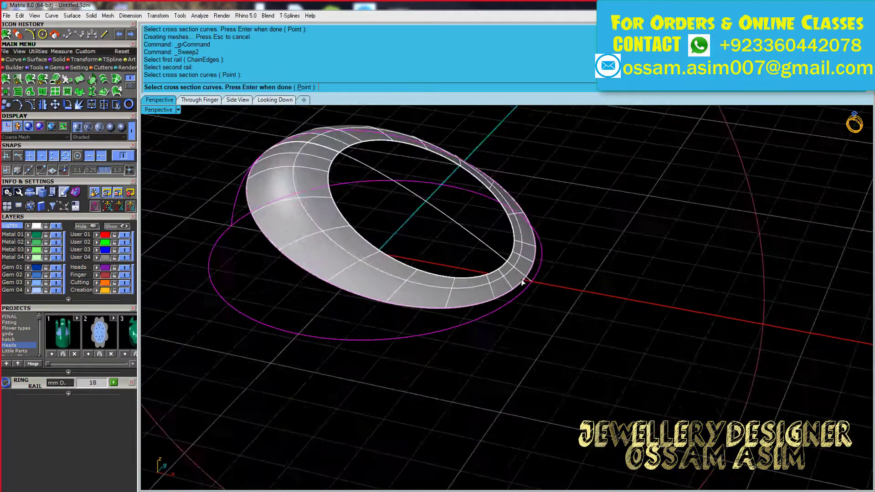
right_drag(273, 252, 496, 318)
right_click(495, 318)
mouse_move(441, 271)
right_down()
mouse_move(386, 274)
mouse_move(638, 346)
right_up()
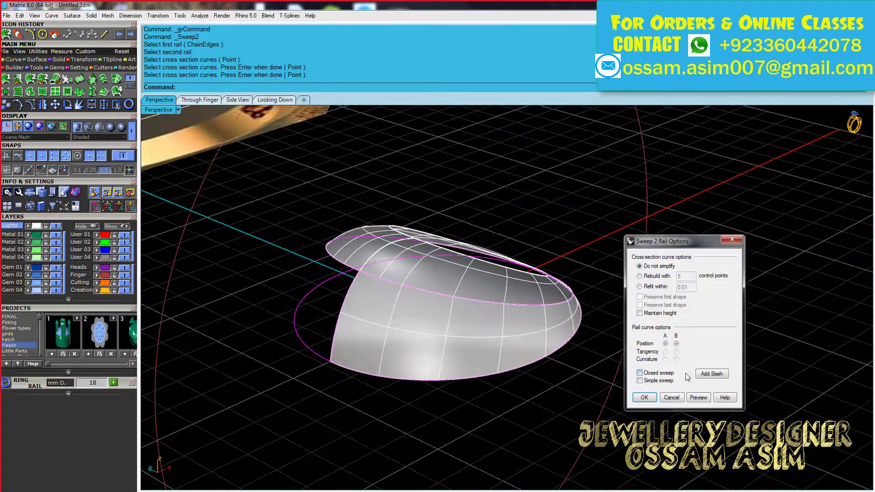
click(699, 376)
click(410, 299)
right_drag(425, 304, 348, 101)
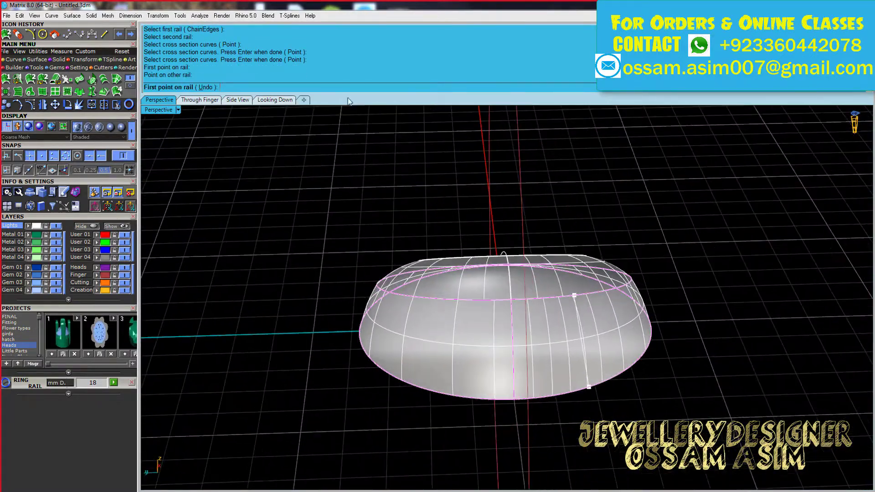
right_drag(319, 205, 411, 256)
key(Return)
key(Return)
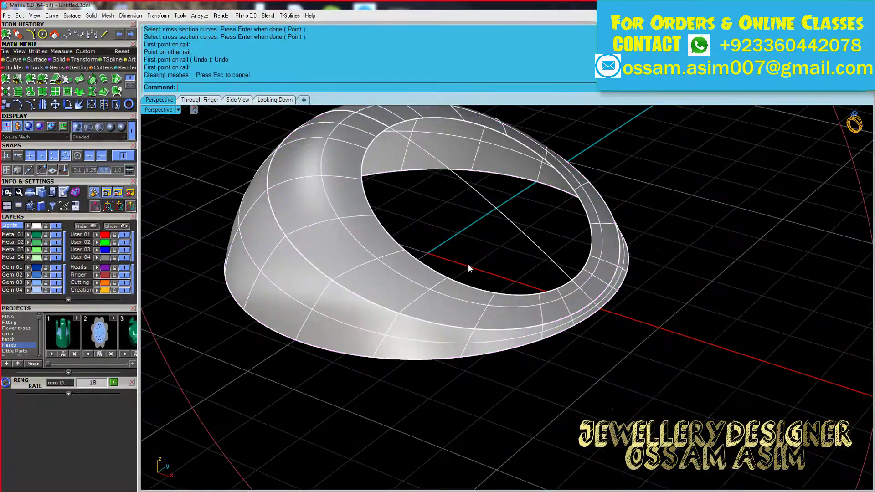
Select the ring surface, undo the earlier split, and split the edge curve in two
mouse_move(468, 264)
right_down()
mouse_move(492, 225)
mouse_move(462, 185)
mouse_move(453, 306)
mouse_move(431, 147)
mouse_move(398, 137)
mouse_move(450, 207)
mouse_move(555, 193)
mouse_move(369, 238)
right_up()
click(400, 141)
click(415, 157)
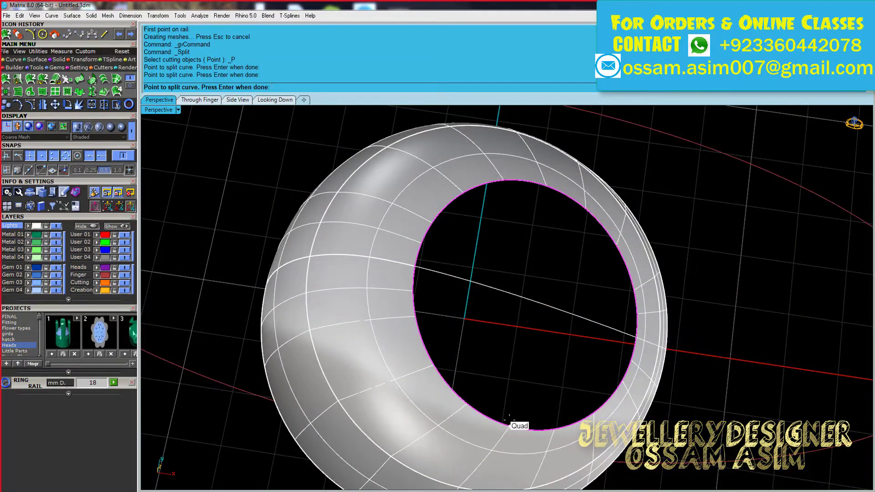
click(118, 36)
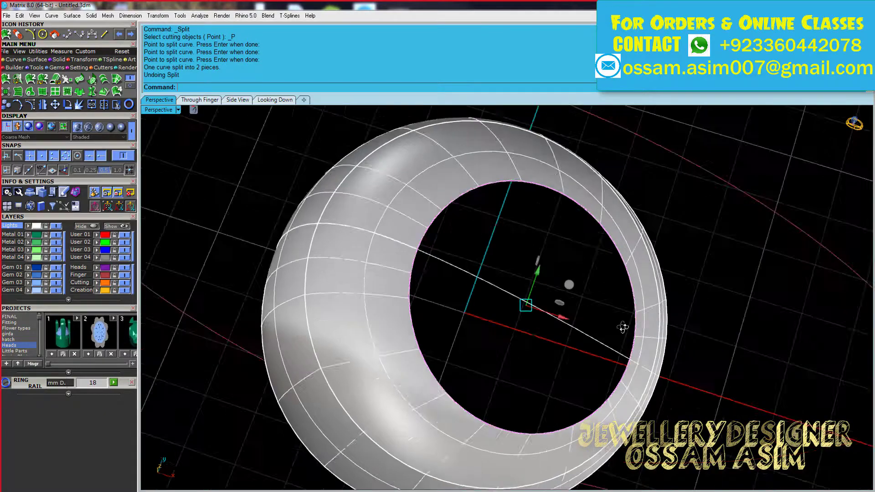
click(482, 416)
key(Return)
Draw a line spanning the ring's opening from edge to edge
right_drag(482, 415, 505, 326)
click(104, 35)
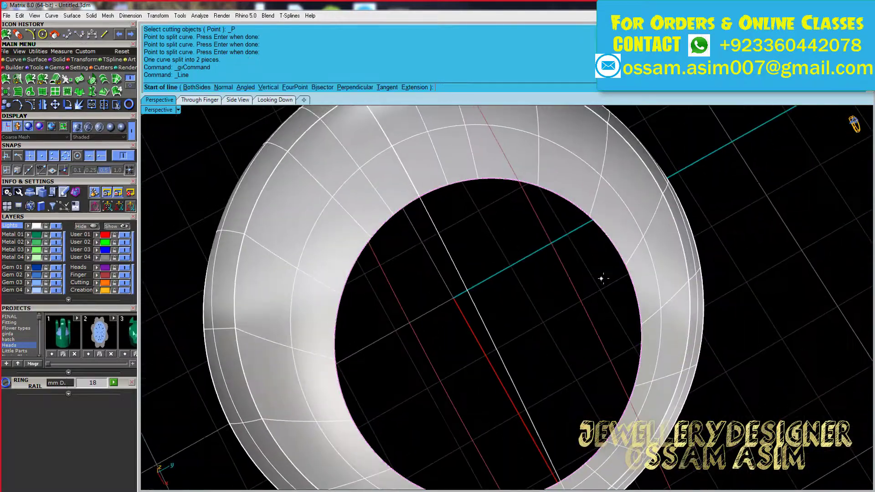
click(631, 262)
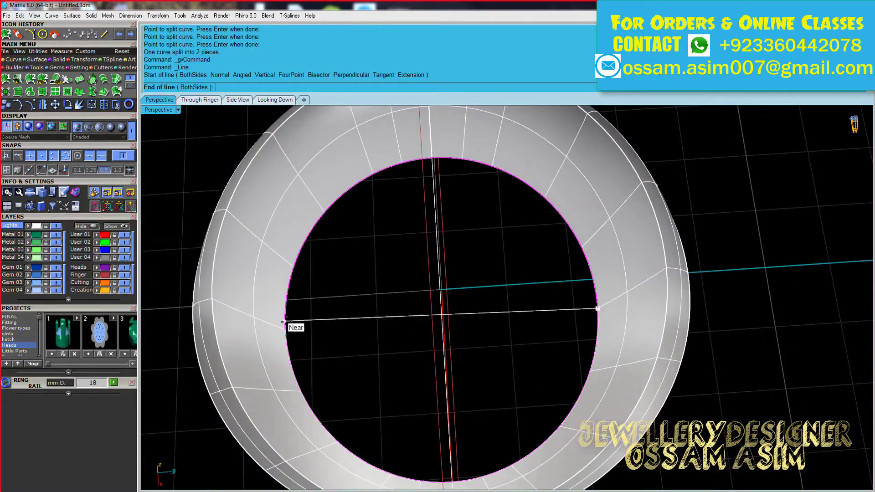
click(282, 322)
mouse_move(282, 321)
right_down()
mouse_move(569, 298)
mouse_move(552, 236)
mouse_move(547, 246)
right_up()
click(104, 104)
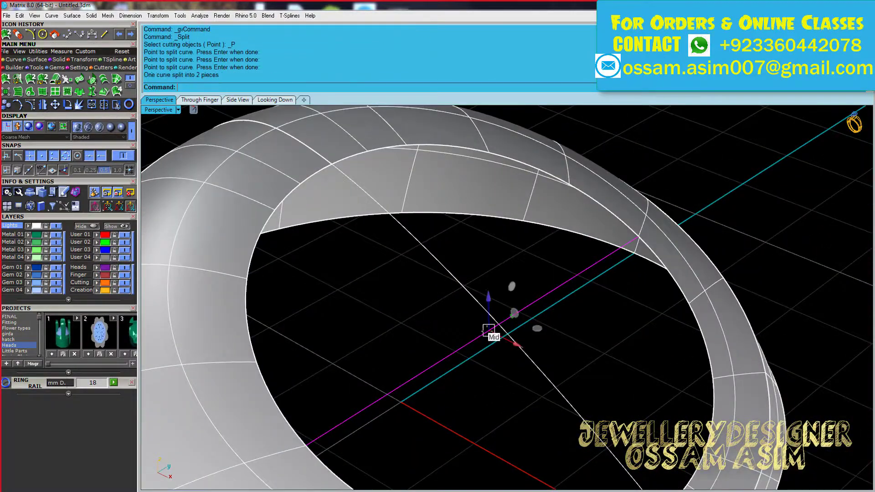
mouse_move(488, 329)
right_down()
mouse_move(422, 295)
mouse_move(214, 118)
right_up()
click(211, 104)
Start a line at the origin and view the ring profile along the finger axis
scroll(521, 260, up, 3)
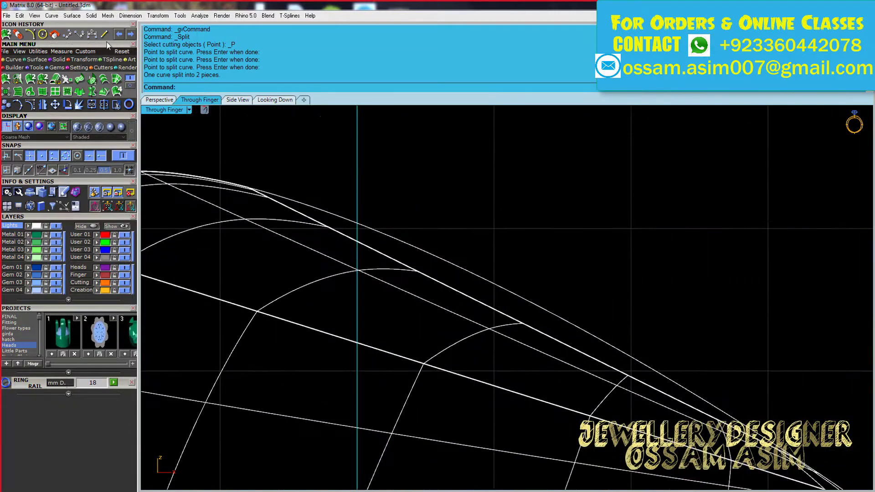
click(104, 34)
text(0)
key(Return)
scroll(458, 203, down, 3)
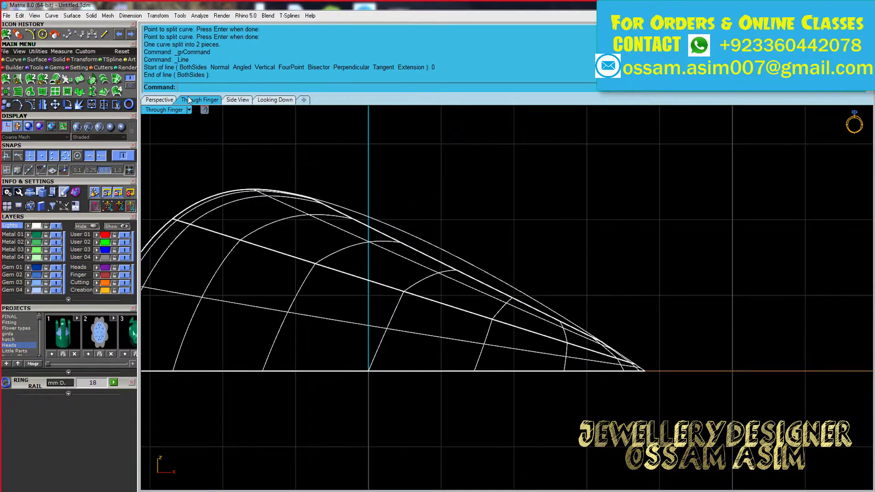
click(159, 100)
scroll(596, 299, up, 3)
click(210, 100)
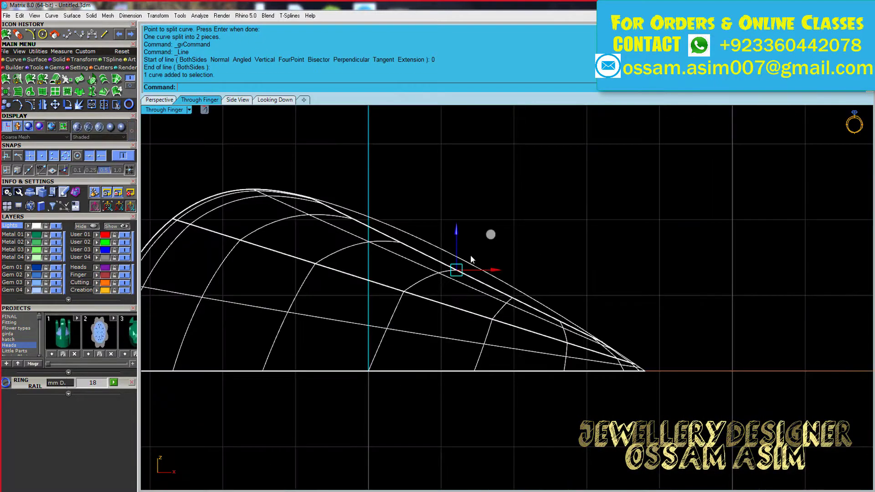
Start an offset curve and check the ring from the side view
click(13, 59)
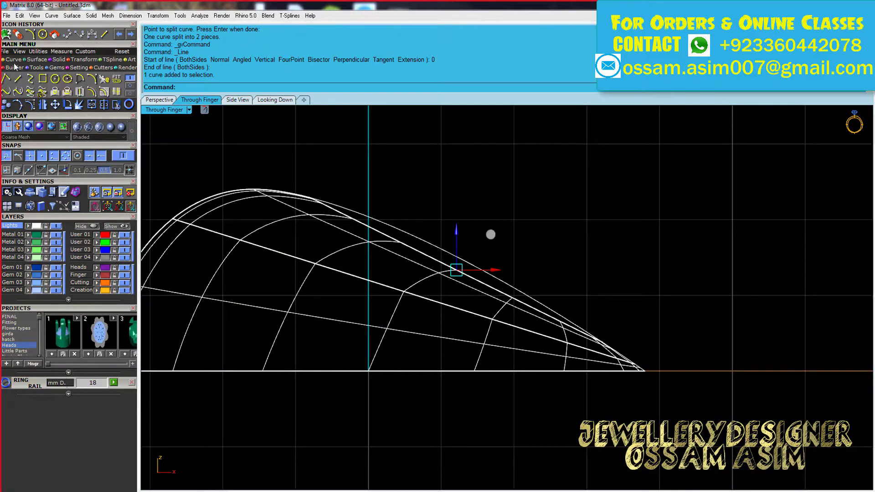
click(93, 91)
click(237, 100)
scroll(484, 213, up, 3)
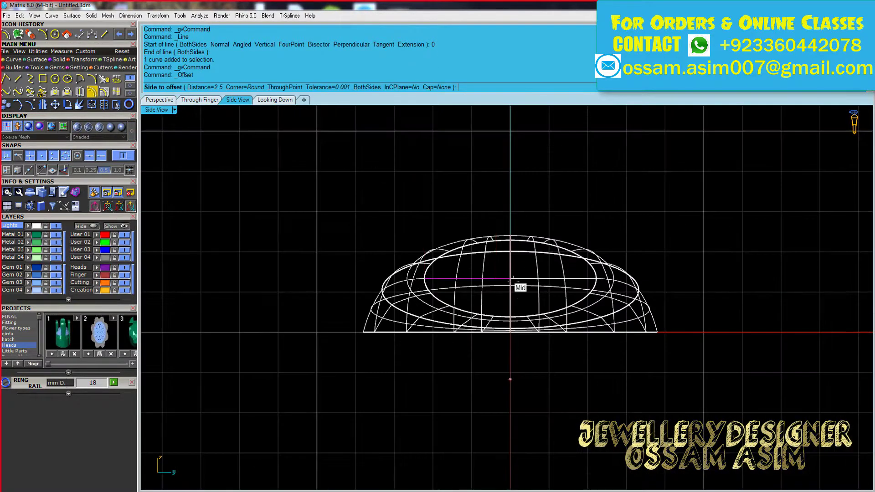
click(159, 100)
Draw a line from its midpoint on the ring edge, perpendicular to the dome profile
click(17, 78)
click(193, 87)
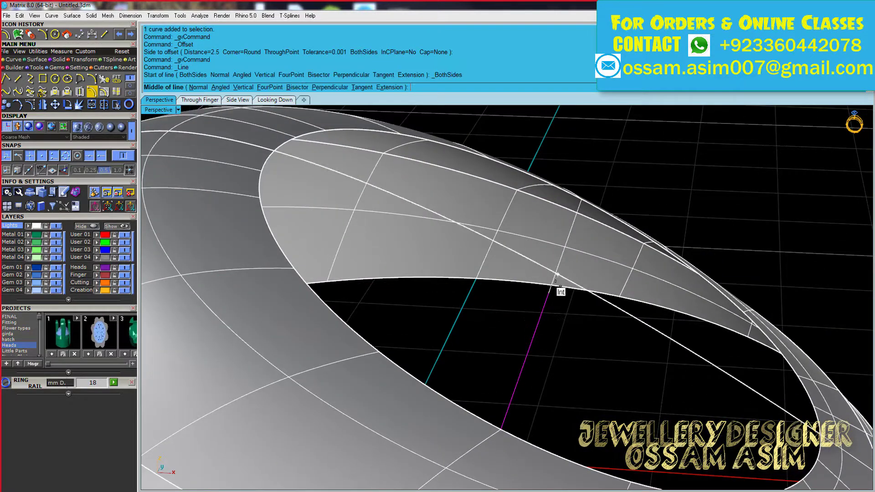
click(543, 299)
click(200, 100)
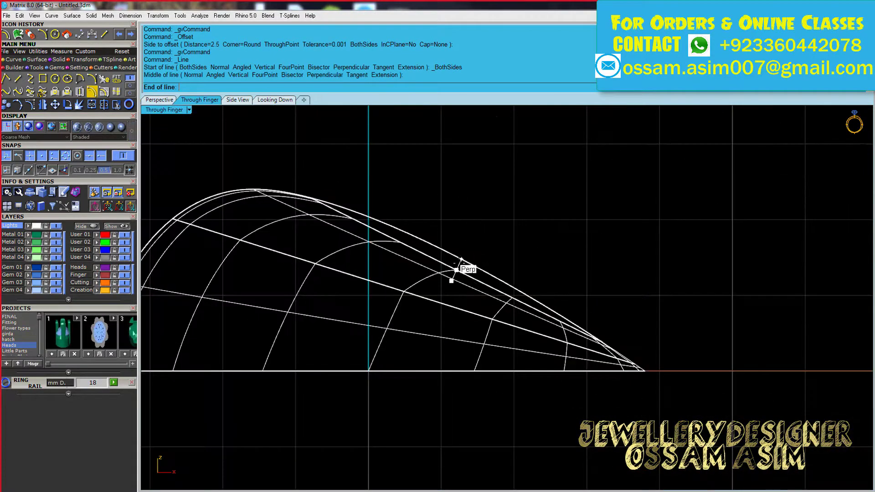
scroll(455, 268, up, 4)
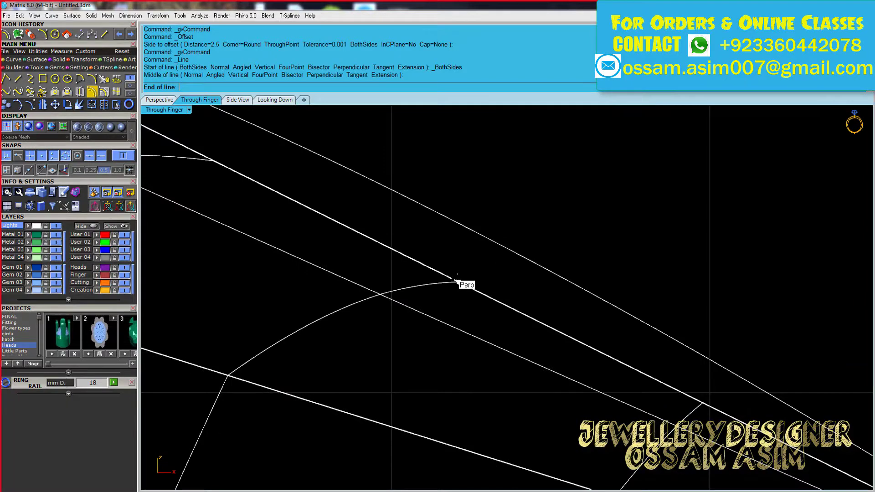
scroll(558, 232, down, 3)
scroll(629, 248, down, 3)
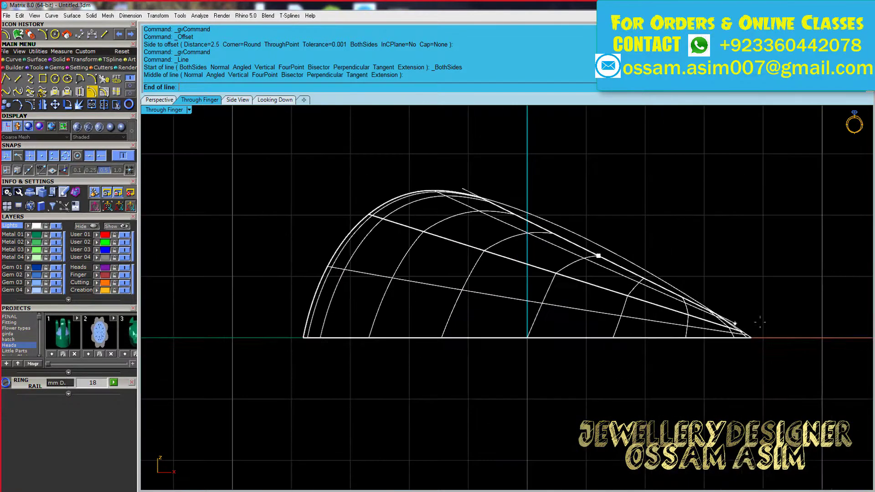
click(801, 357)
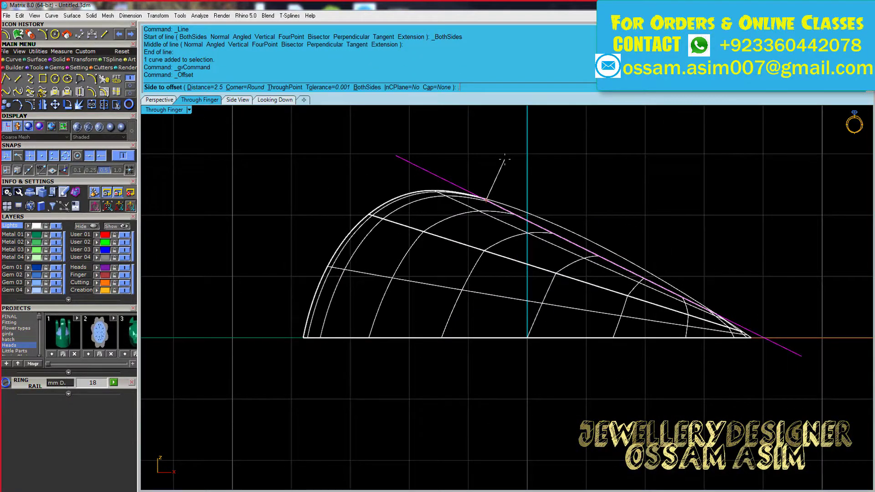
Try offset distances of 0.7, 7 and 14, place a copy, then undo the offset
text(.7)
key(Return)
text(7)
key(Return)
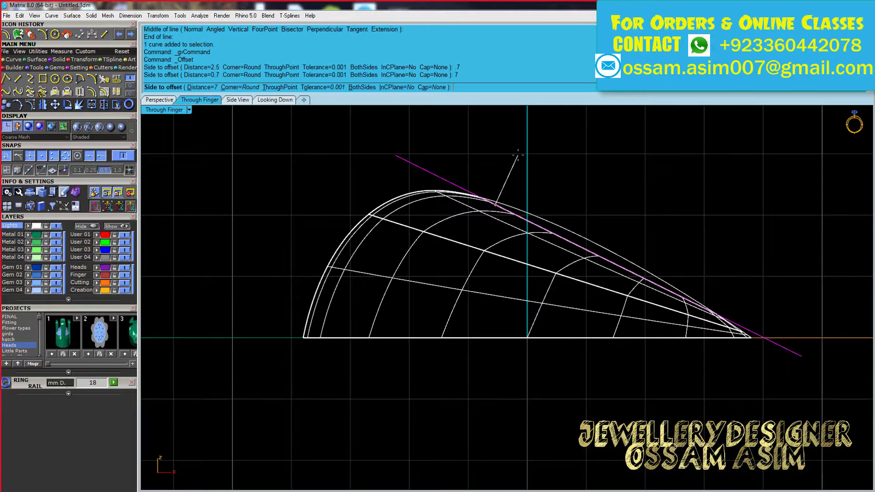
text(14)
key(Return)
scroll(505, 187, down, 2)
scroll(521, 173, up, 2)
scroll(522, 180, up, 1)
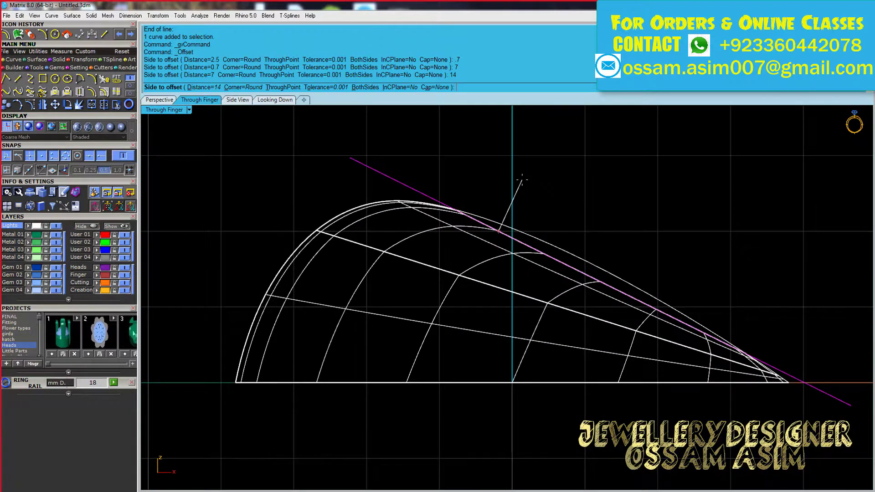
click(521, 180)
scroll(521, 182, down, 2)
key(ctrl+z)
click(159, 99)
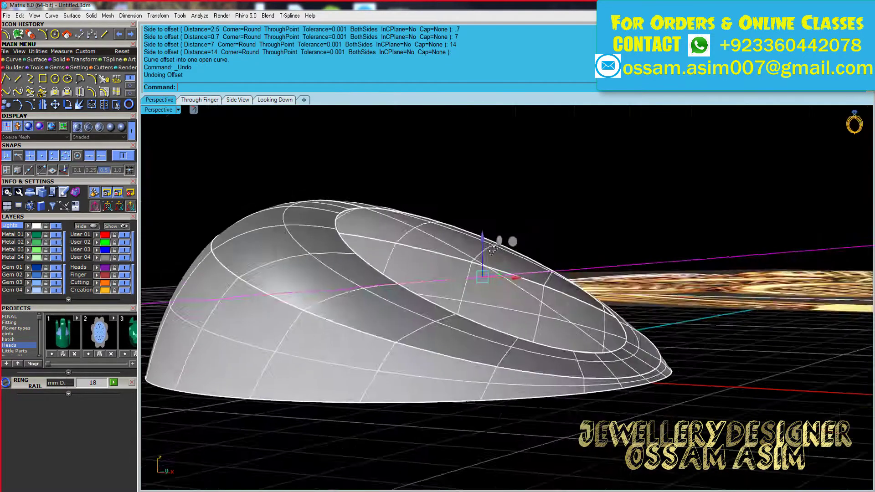
mouse_move(492, 248)
right_down()
mouse_move(446, 304)
mouse_move(658, 292)
mouse_move(594, 311)
right_up()
Undo and redo the last line, then try the rotate command
key(ctrl+z)
key(ctrl+y)
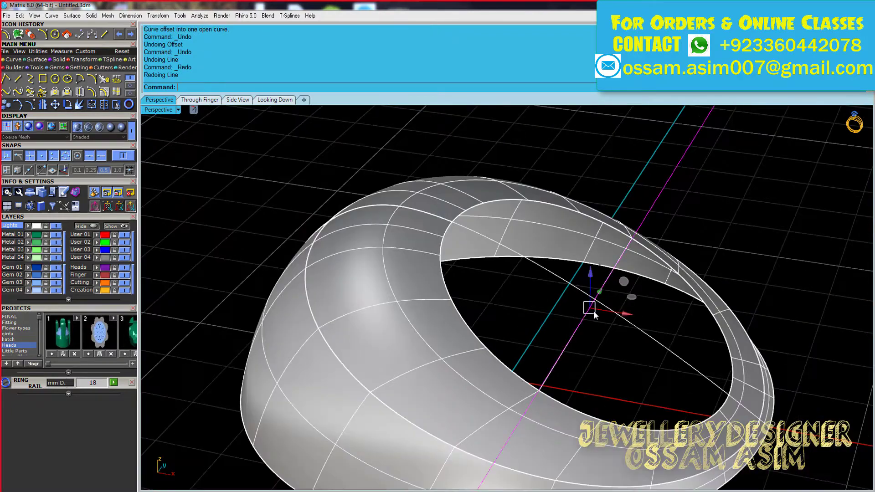
scroll(488, 318, up, 5)
text(rotate)
key(Return)
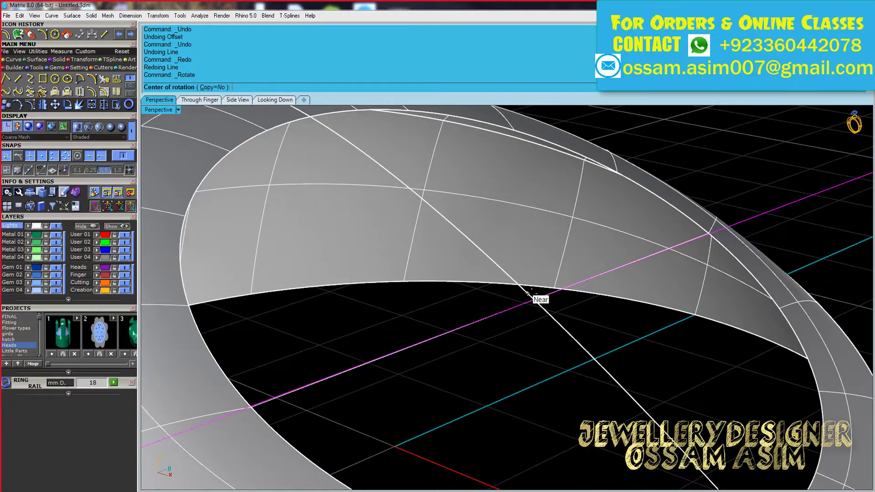
scroll(406, 221, down, 5)
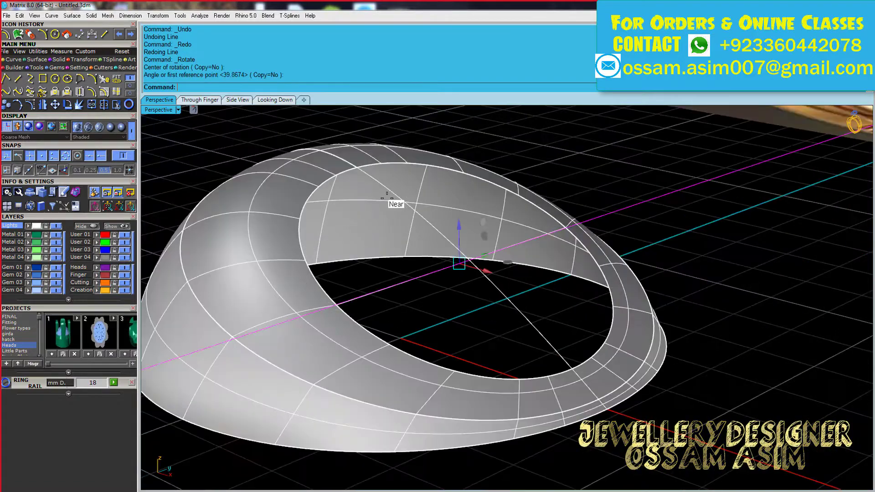
Tilt the dome band with Rotate3D using two picked reference points
click(69, 67)
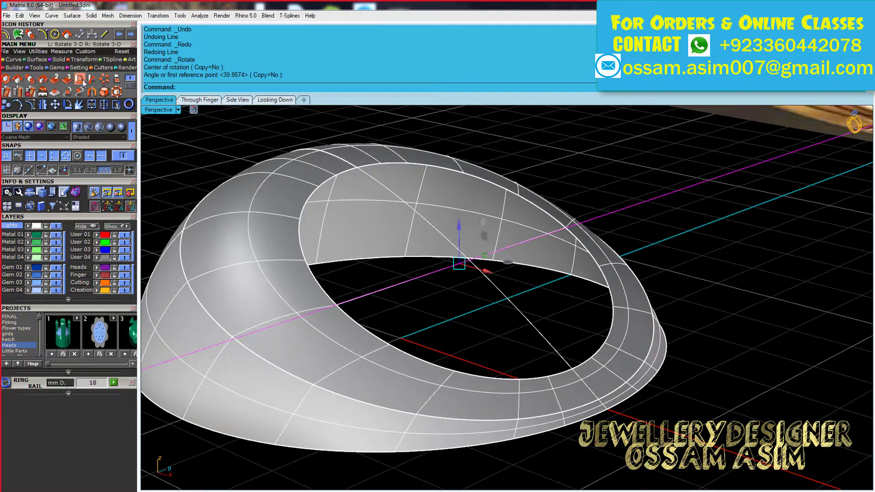
click(81, 79)
right_drag(413, 195, 360, 190)
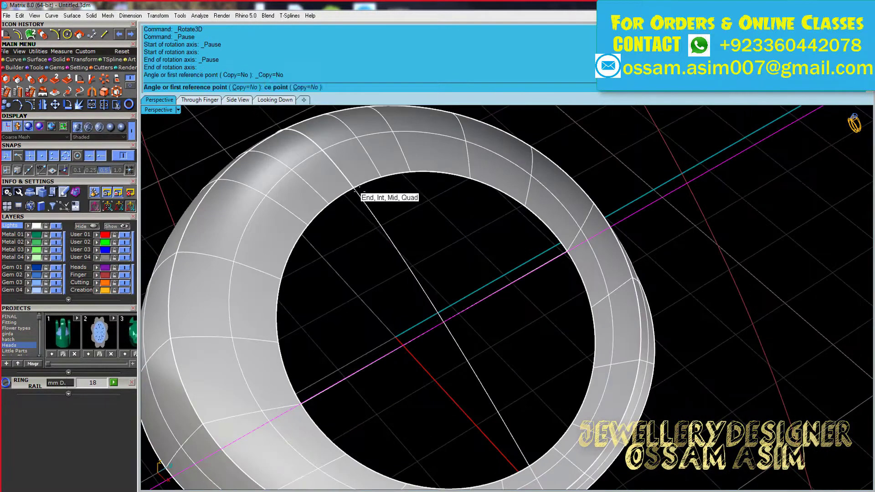
right_drag(452, 321, 586, 251)
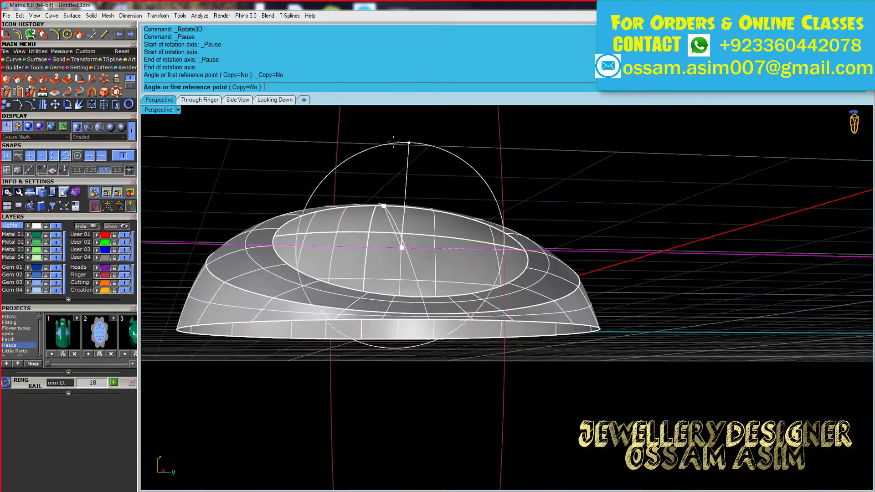
click(586, 251)
click(593, 209)
mouse_move(592, 208)
right_down()
mouse_move(592, 247)
mouse_move(355, 335)
mouse_move(273, 276)
right_up()
Put the inner dome surface on the teal layer and the top surface on pink
click(68, 299)
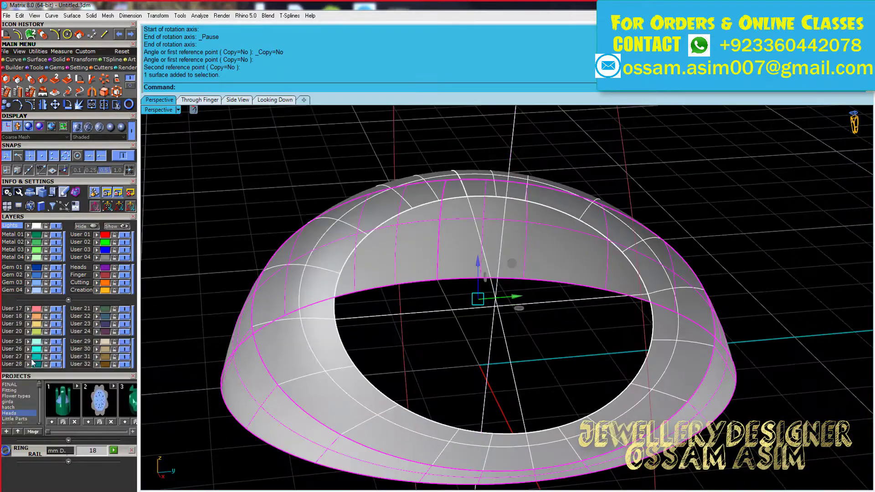
click(36, 345)
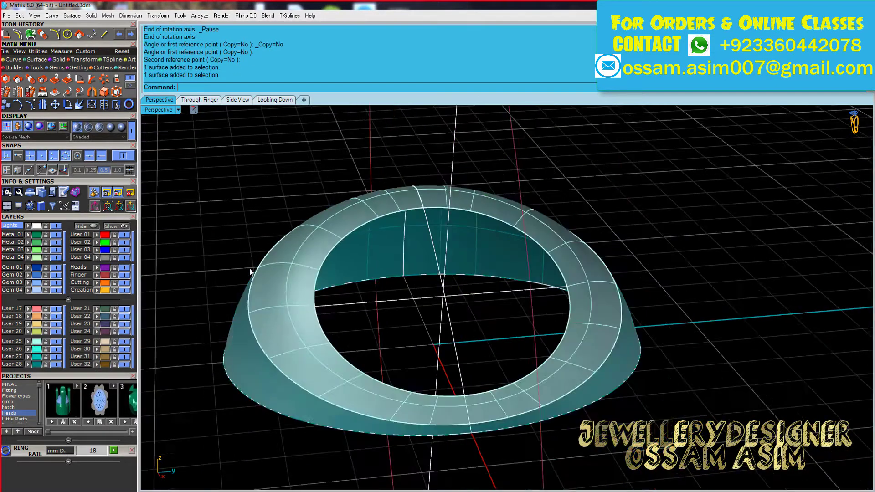
click(256, 269)
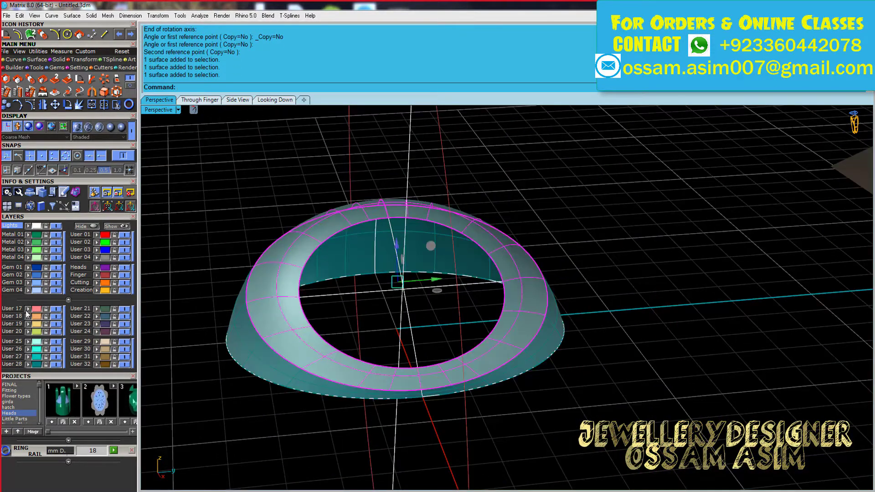
scroll(387, 327, up, 3)
scroll(385, 320, down, 3)
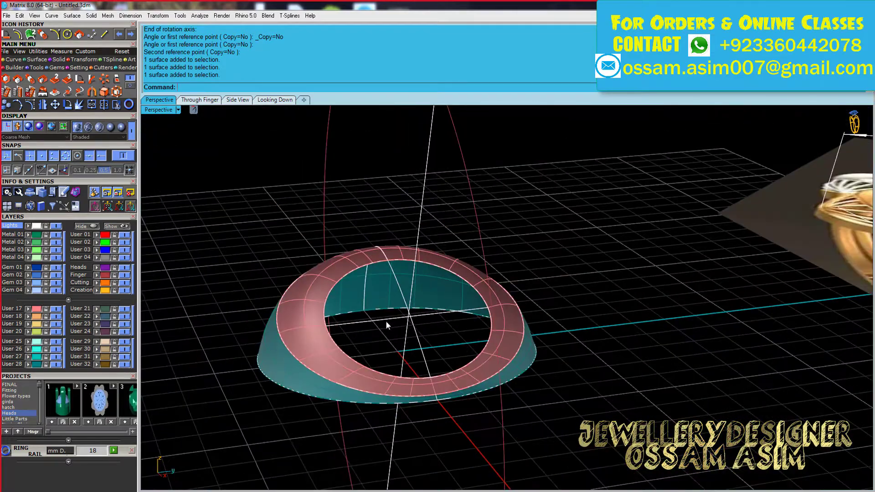
Join the two curves into one closed curve and start a Rail Revolve
mouse_move(385, 321)
right_down()
mouse_move(565, 223)
mouse_move(475, 376)
right_up()
right_click(483, 304)
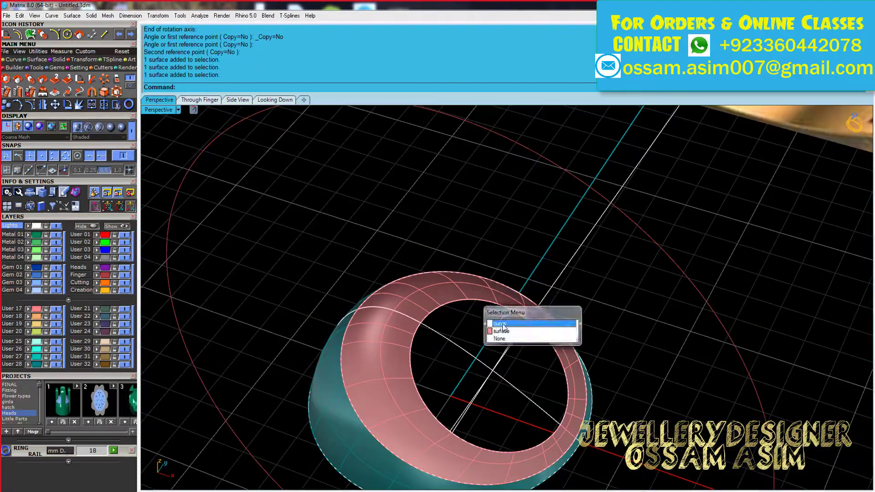
right_click(555, 350)
click(565, 362)
right_click(565, 362)
mouse_move(565, 362)
right_down()
mouse_move(485, 288)
mouse_move(403, 283)
mouse_move(455, 319)
mouse_move(273, 261)
right_up()
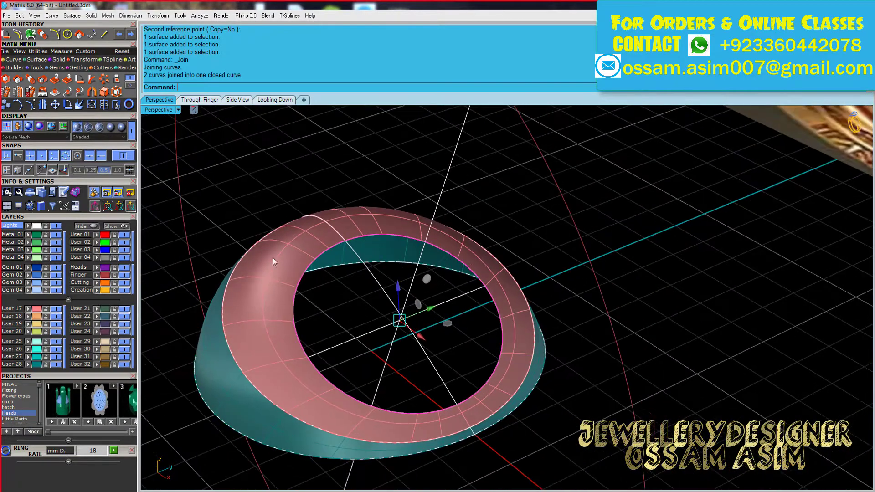
click(36, 59)
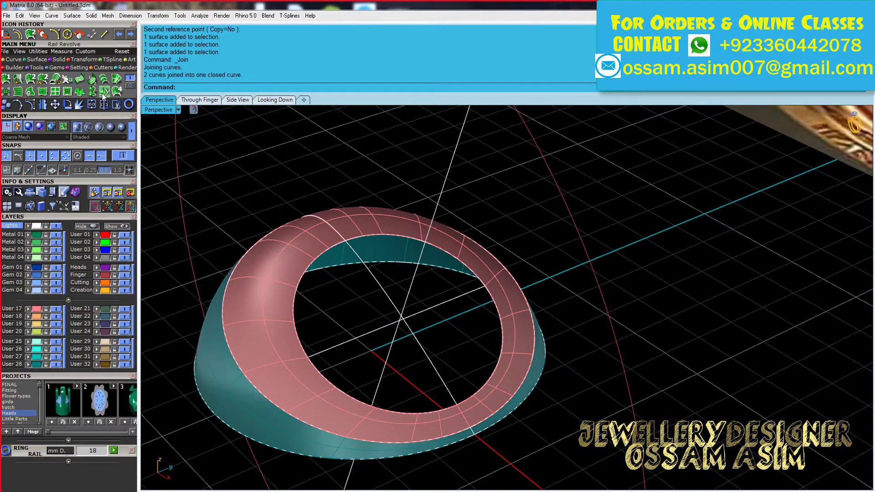
click(453, 263)
Revolve the joined closed rail around the axis to cap the dome's top opening
click(483, 223)
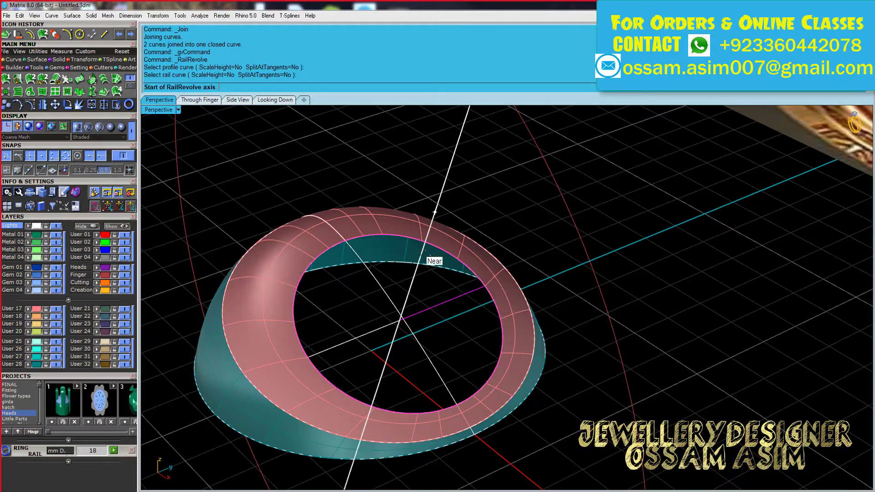
click(414, 297)
scroll(420, 294, up, 2)
scroll(363, 241, down, 5)
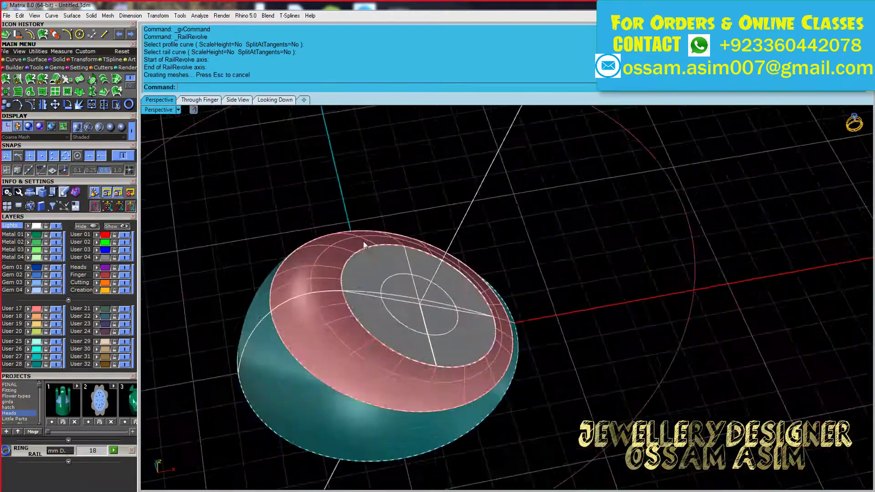
mouse_move(363, 242)
right_down()
mouse_move(347, 315)
mouse_move(537, 308)
mouse_move(617, 378)
right_up()
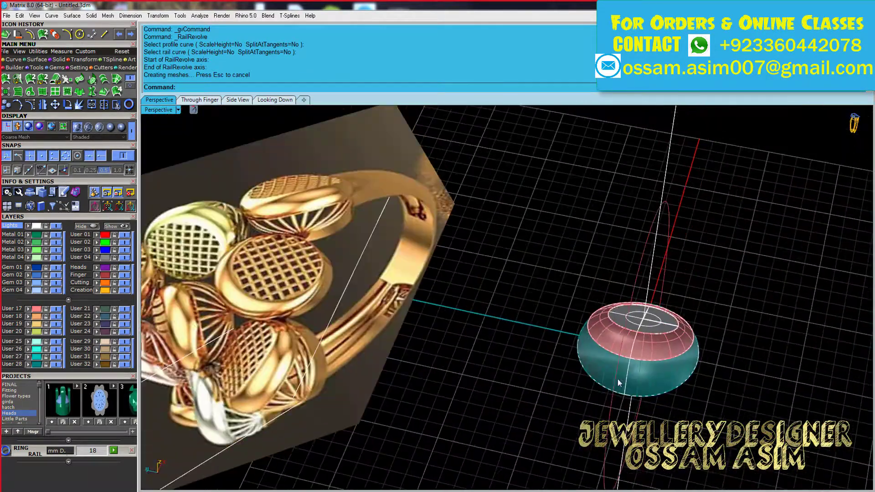
scroll(543, 336, up, 2)
scroll(604, 378, down, 3)
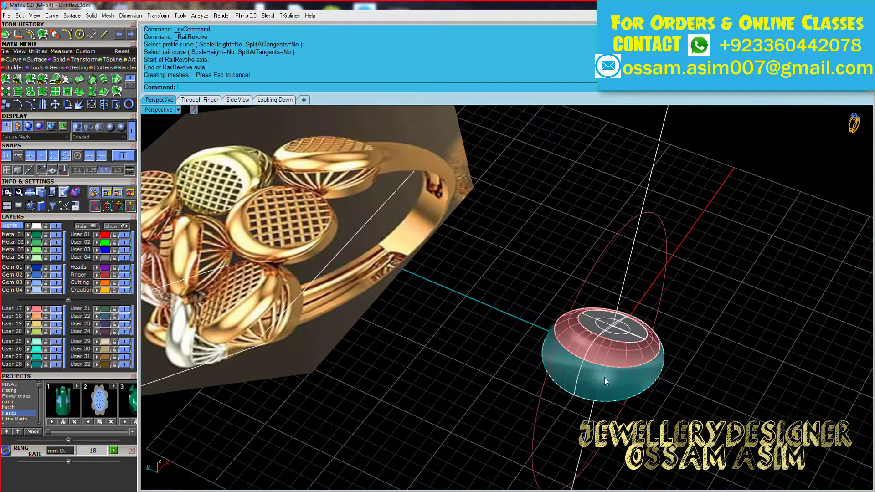
scroll(278, 369, up, 4)
scroll(321, 336, down, 2)
scroll(321, 336, up, 4)
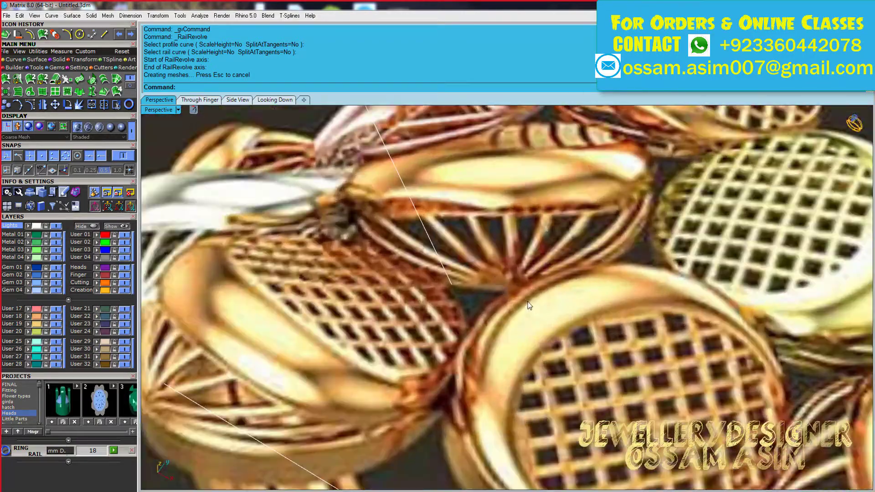
scroll(410, 218, down, 5)
scroll(467, 360, down, 3)
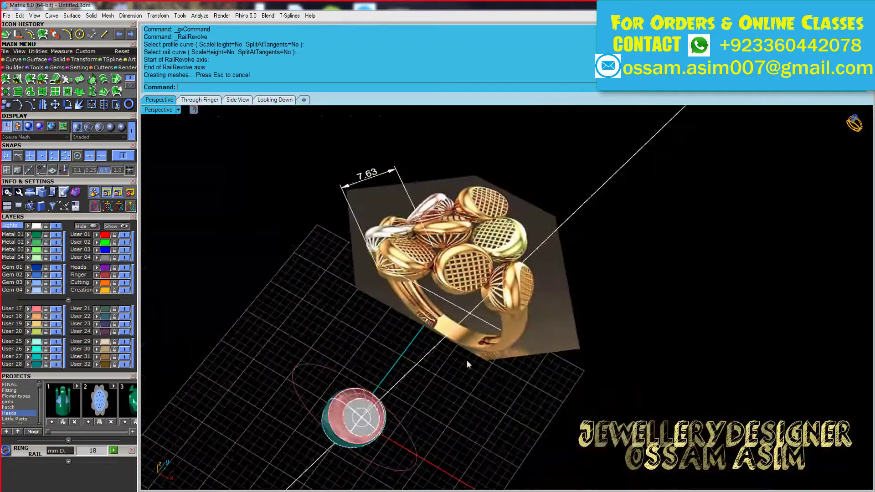
scroll(414, 253, up, 5)
Inspect the capped head from several angles, then select the dome's bottom edge
click(382, 234)
right_drag(382, 233, 395, 223)
scroll(395, 223, up, 4)
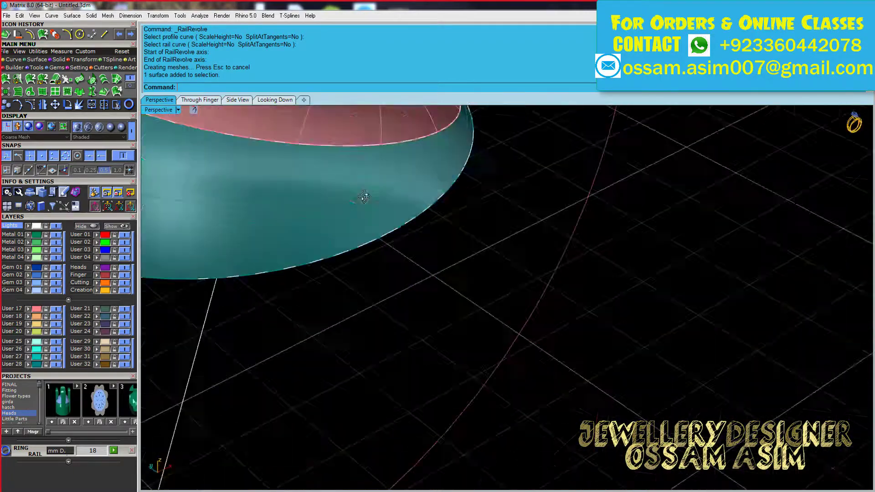
scroll(363, 195, down, 2)
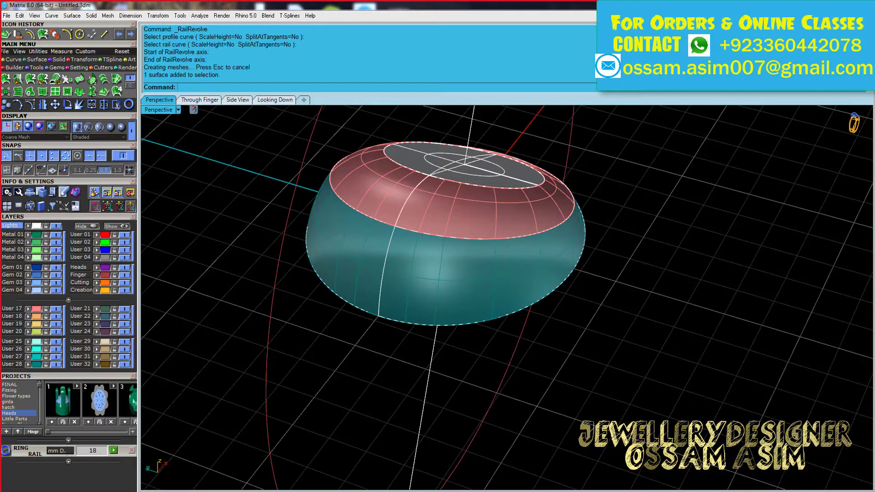
mouse_move(417, 263)
right_down()
mouse_move(404, 308)
mouse_move(314, 191)
mouse_move(482, 99)
mouse_move(482, 218)
mouse_move(453, 204)
right_up()
scroll(453, 204, up, 5)
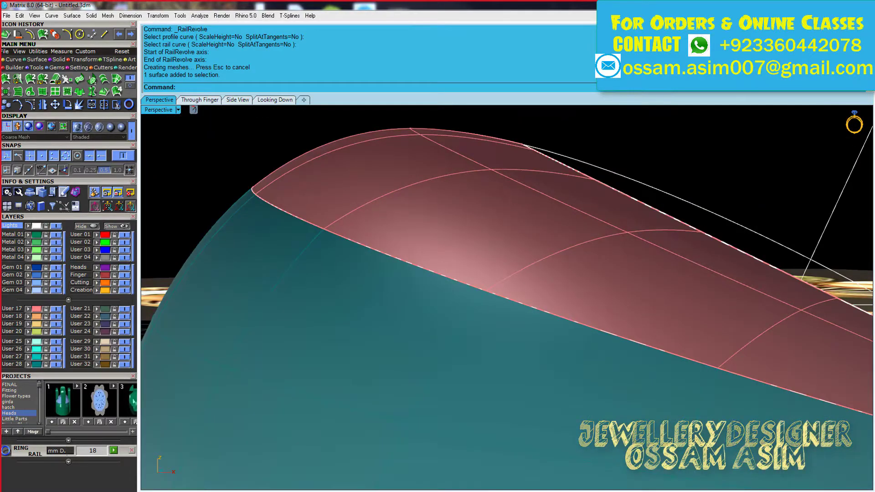
scroll(452, 204, down, 5)
scroll(453, 204, down, 5)
right_drag(452, 203, 475, 277)
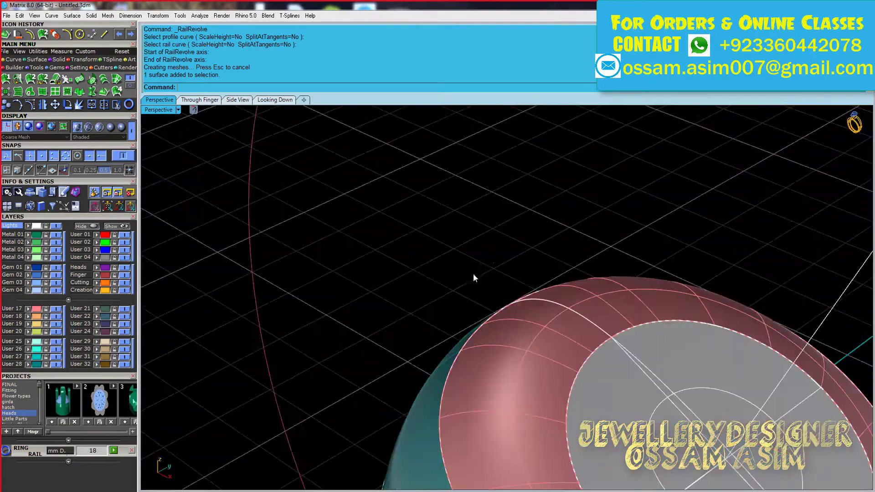
scroll(598, 294, down, 3)
mouse_move(599, 299)
right_down()
mouse_move(483, 401)
mouse_move(502, 385)
mouse_move(518, 454)
right_up()
scroll(518, 454, up, 3)
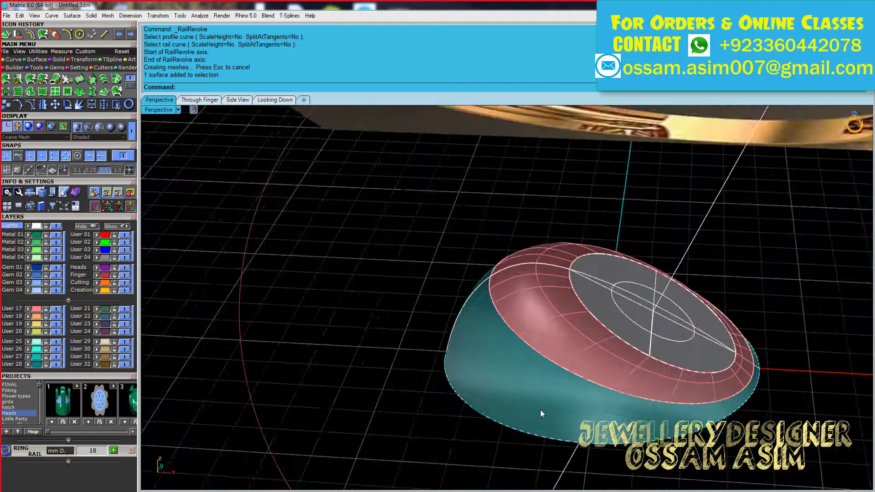
scroll(540, 409, down, 1)
click(534, 346)
click(515, 416)
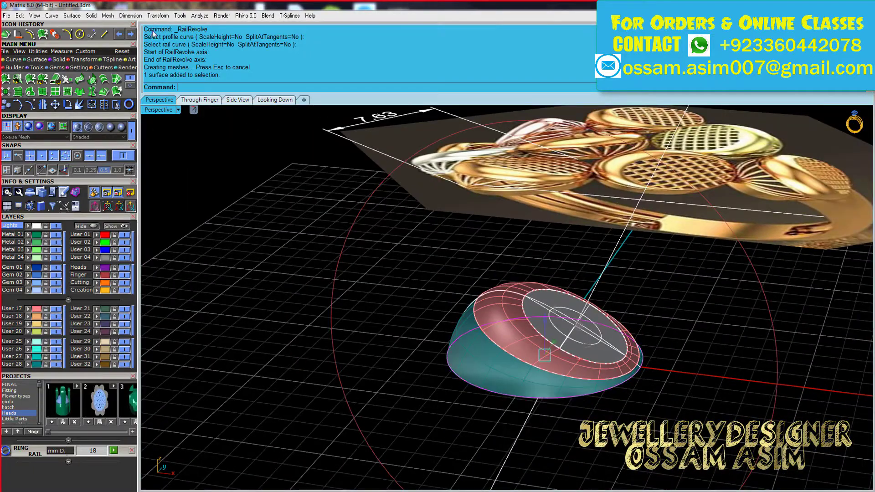
Extrude the dome's bottom edge 1 unit downward, one side only, into a base band
click(62, 67)
click(104, 78)
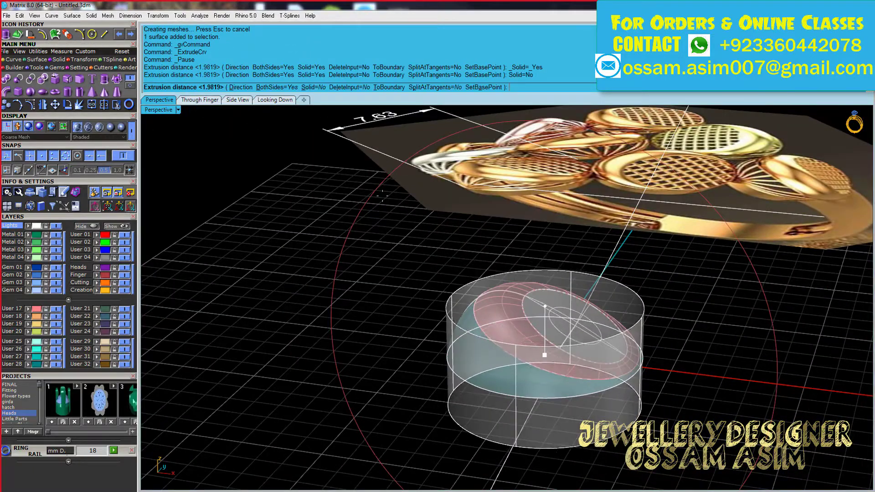
click(276, 87)
text(1)
key(Return)
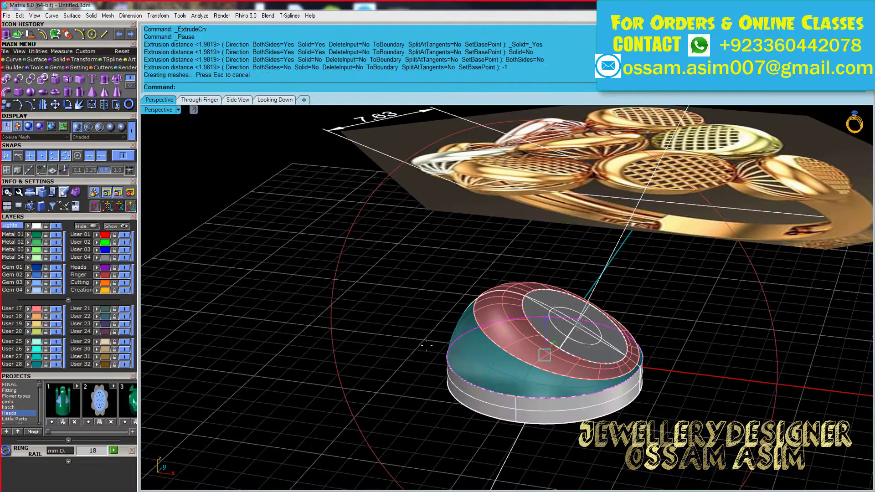
scroll(754, 187, up, 5)
scroll(753, 188, down, 5)
Orbit around the new base band and select the head beside the reference ring
mouse_move(397, 415)
right_down()
mouse_move(450, 359)
mouse_move(503, 329)
right_up()
scroll(503, 329, up, 5)
scroll(502, 327, down, 4)
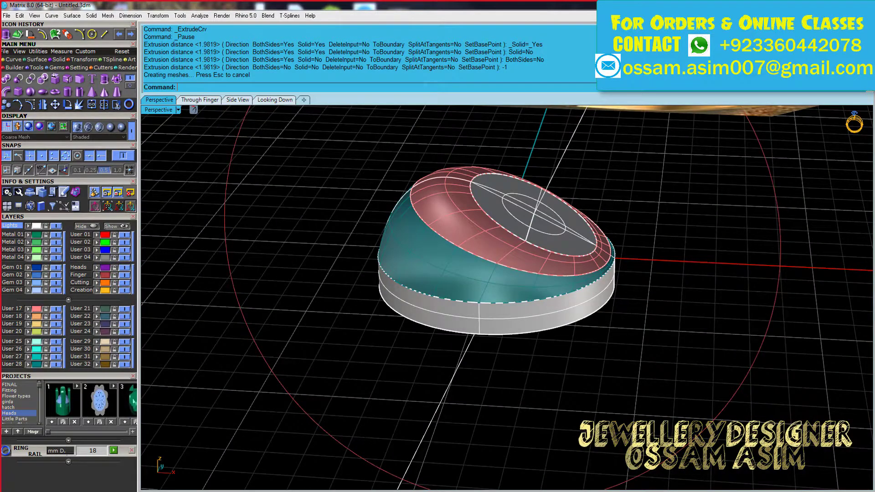
mouse_move(440, 249)
right_down()
mouse_move(525, 230)
mouse_move(482, 210)
right_up()
scroll(525, 230, down, 3)
scroll(170, 200, up, 3)
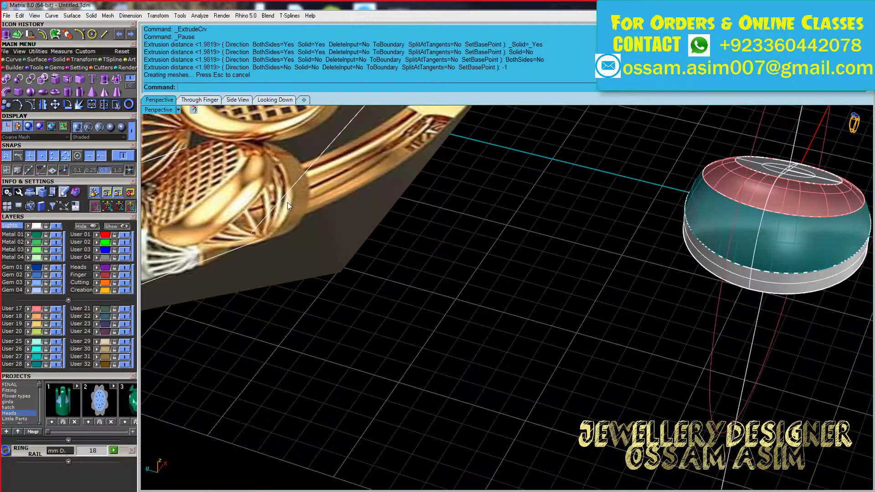
mouse_move(288, 206)
right_down()
mouse_move(593, 258)
mouse_move(511, 296)
mouse_move(277, 178)
right_up()
click(593, 259)
click(14, 60)
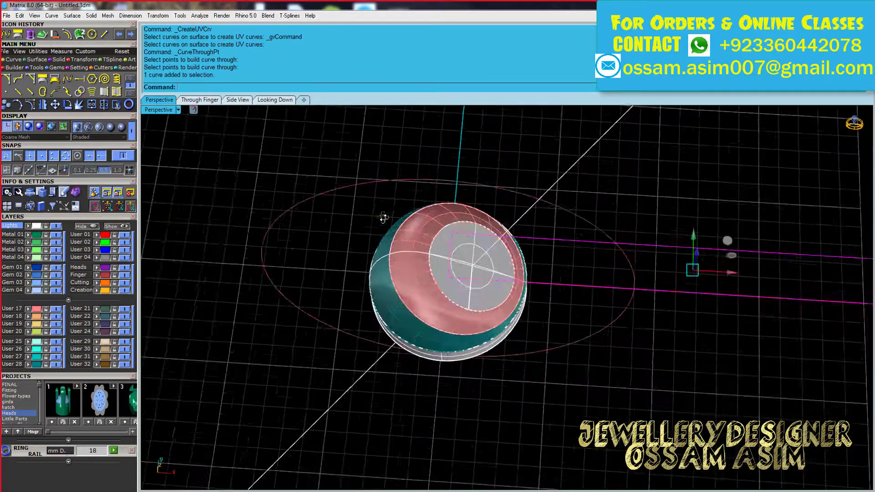
Window-select the head's parts and group them into one object
drag(336, 150, 586, 406)
click(77, 127)
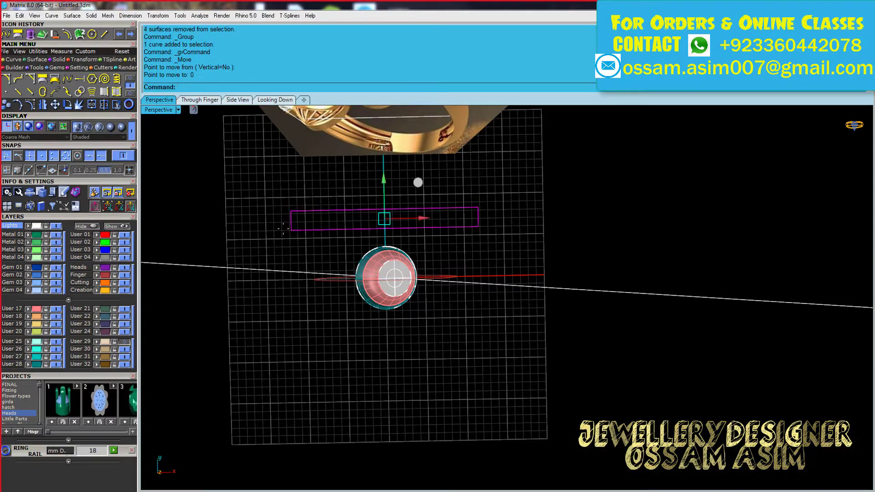
mouse_move(324, 227)
right_down()
mouse_move(384, 187)
mouse_move(377, 161)
mouse_move(331, 323)
mouse_move(253, 365)
mouse_move(384, 248)
mouse_move(372, 237)
mouse_move(402, 296)
mouse_move(410, 265)
mouse_move(384, 333)
mouse_move(398, 268)
mouse_move(357, 248)
right_up()
scroll(357, 237, down, 5)
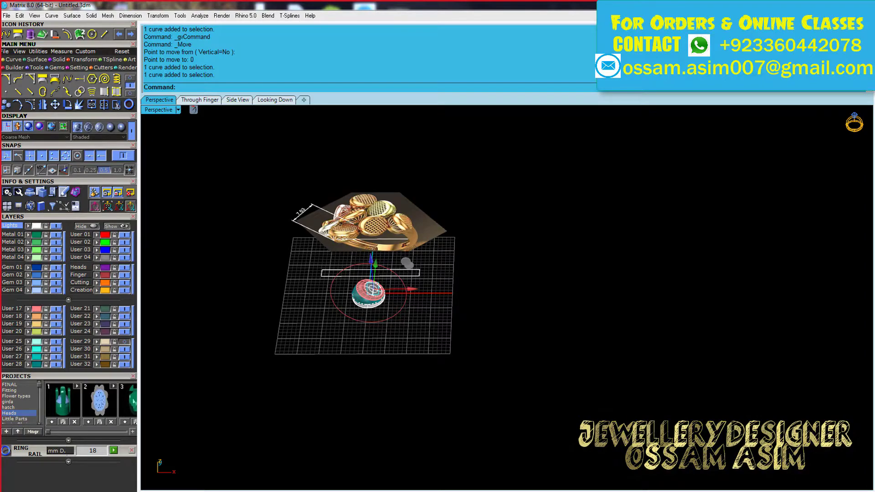
Select the head surface and orbit to view it against the reference ring
click(373, 290)
scroll(504, 321, up, 10)
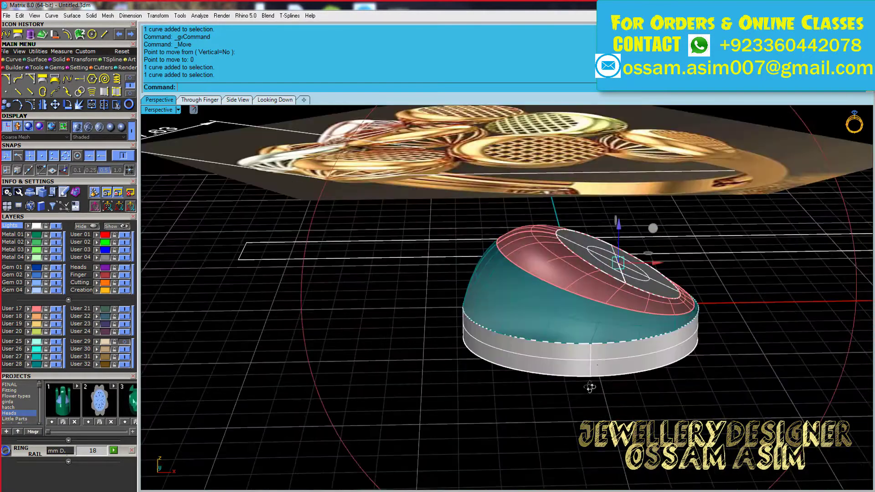
scroll(548, 329, down, 3)
scroll(548, 329, down, 4)
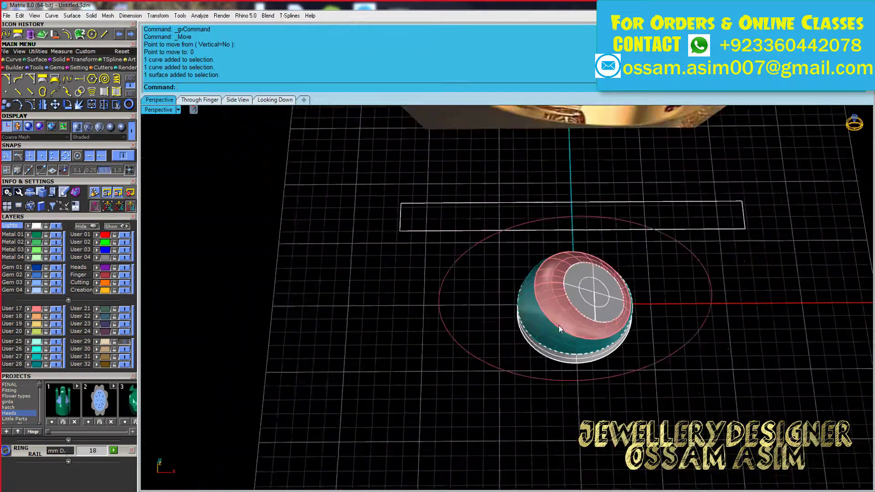
scroll(549, 329, down, 3)
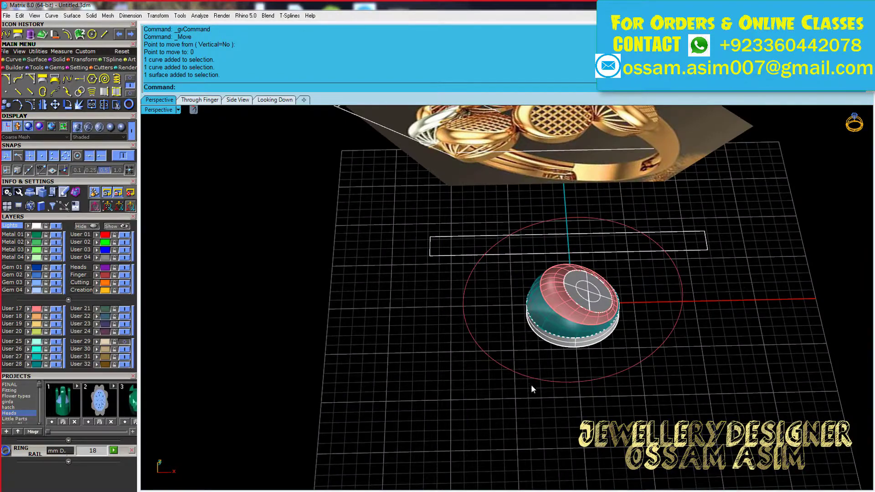
scroll(532, 385, up, 2)
mouse_move(531, 385)
right_down()
mouse_move(483, 239)
mouse_move(389, 331)
mouse_move(638, 382)
mouse_move(498, 326)
right_up()
scroll(483, 239, up, 3)
scroll(638, 382, down, 3)
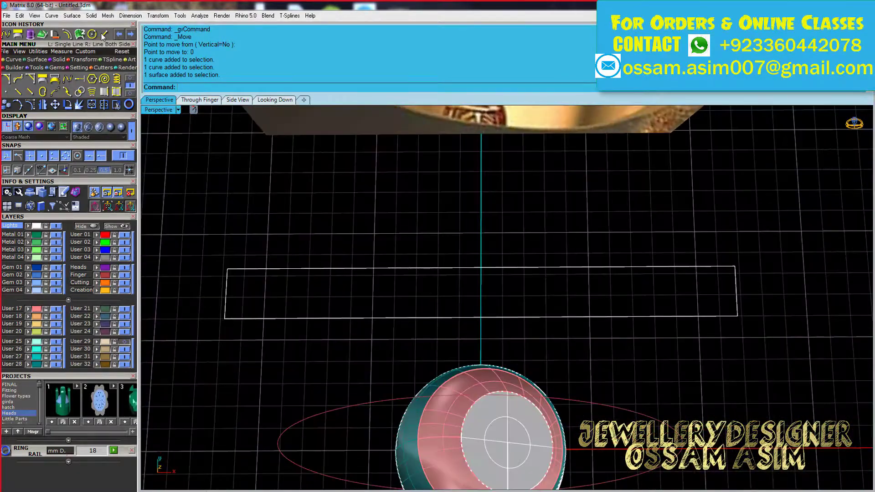
Draw a vertical line upward from the rectangle's midpoint
click(482, 318)
scroll(476, 174, down, 3)
scroll(480, 192, up, 3)
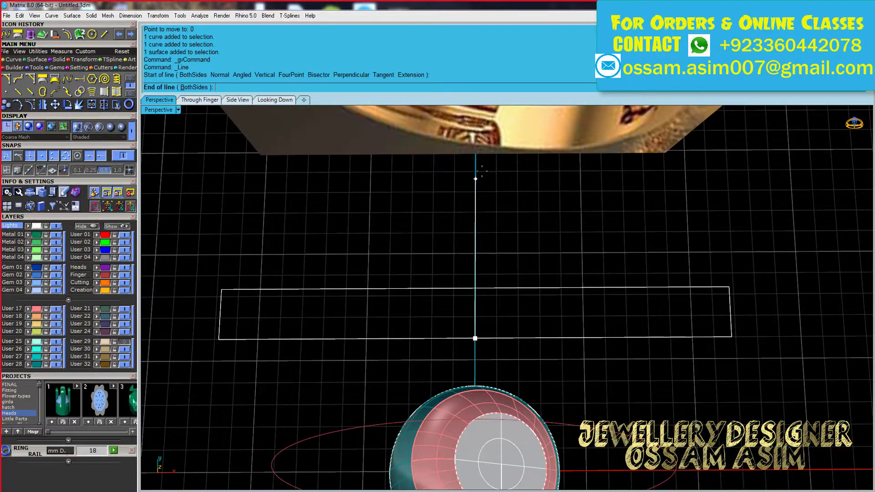
click(475, 166)
scroll(419, 226, down, 3)
right_drag(419, 226, 363, 144)
scroll(362, 143, up, 3)
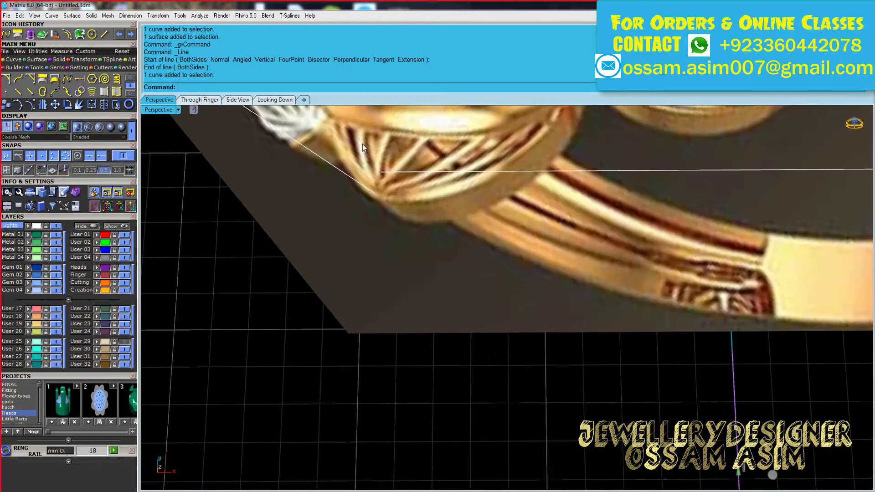
scroll(452, 182, down, 3)
scroll(480, 248, up, 3)
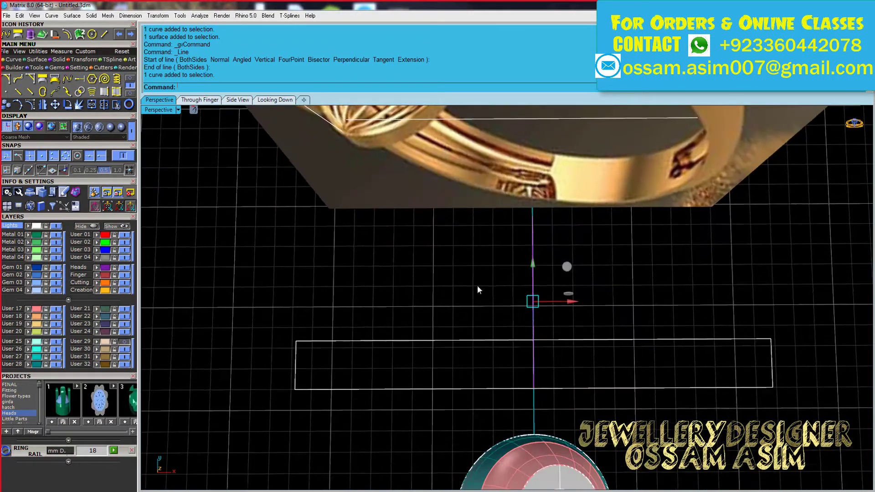
Polar-array the line into 20 items over 360° around the rectangle's midpoint
click(87, 61)
click(104, 80)
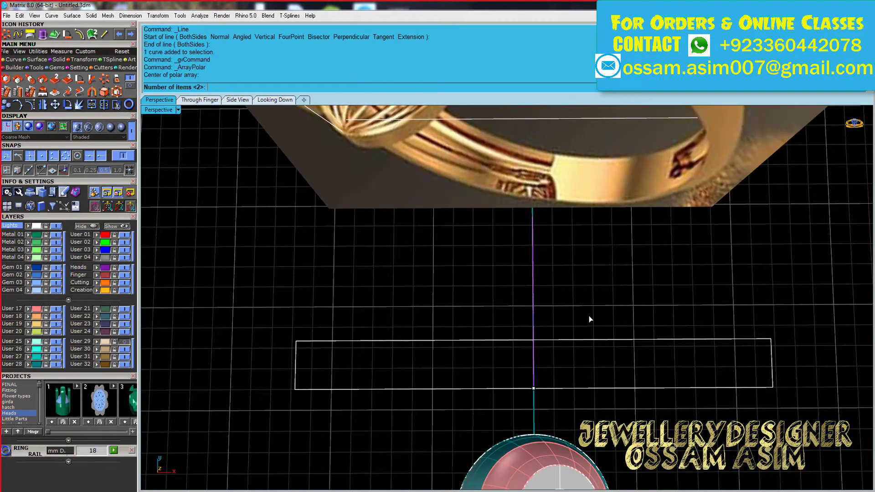
text(10)
key(Return)
key(Return)
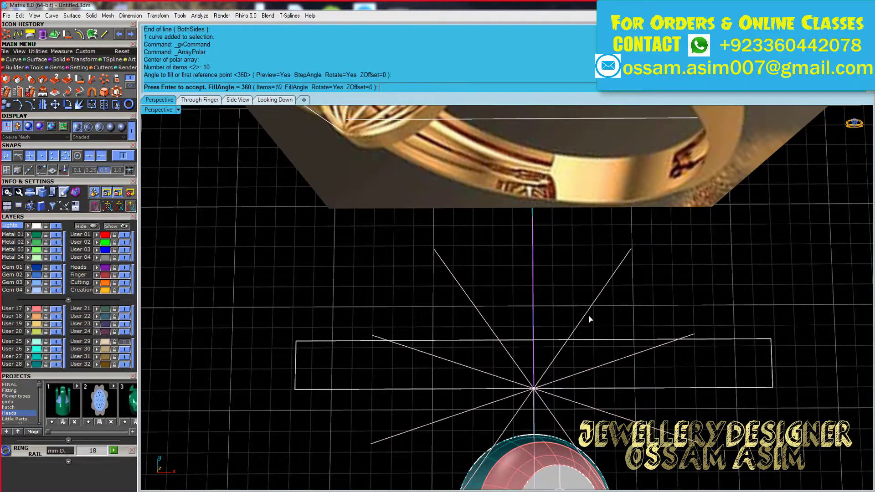
click(264, 87)
text(20)
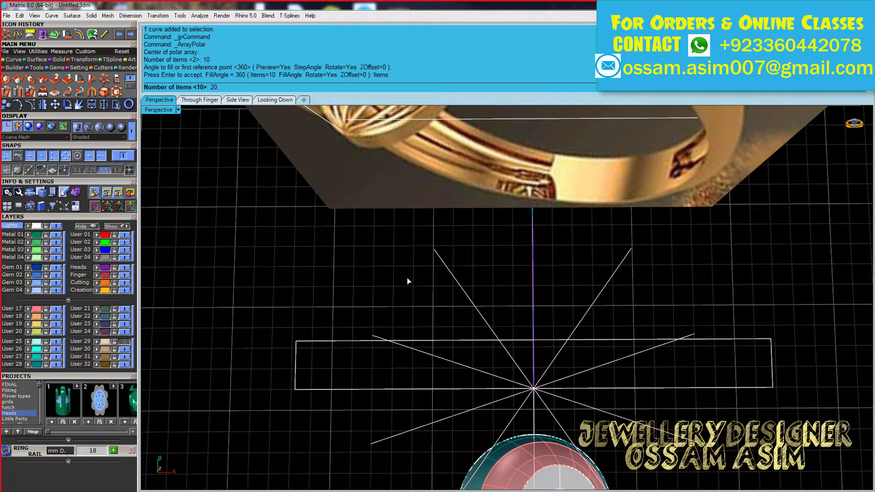
key(Return)
key(Escape)
key(Return)
click(533, 388)
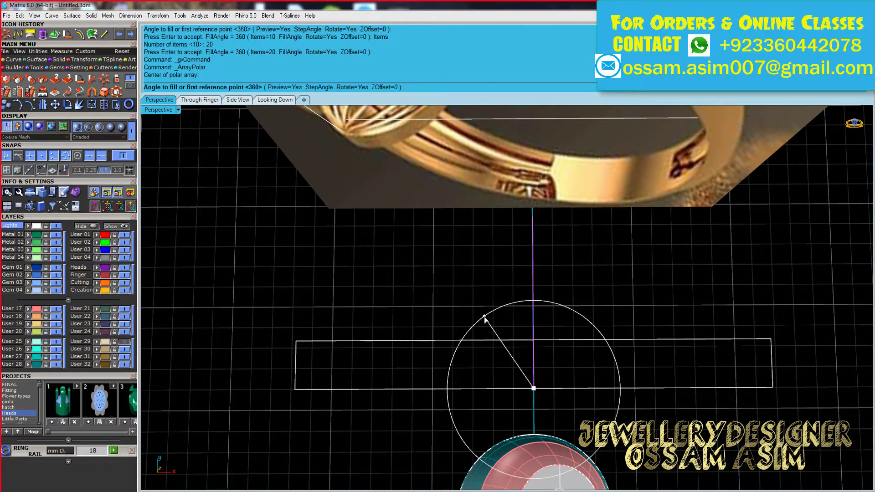
key(Return)
key(Return)
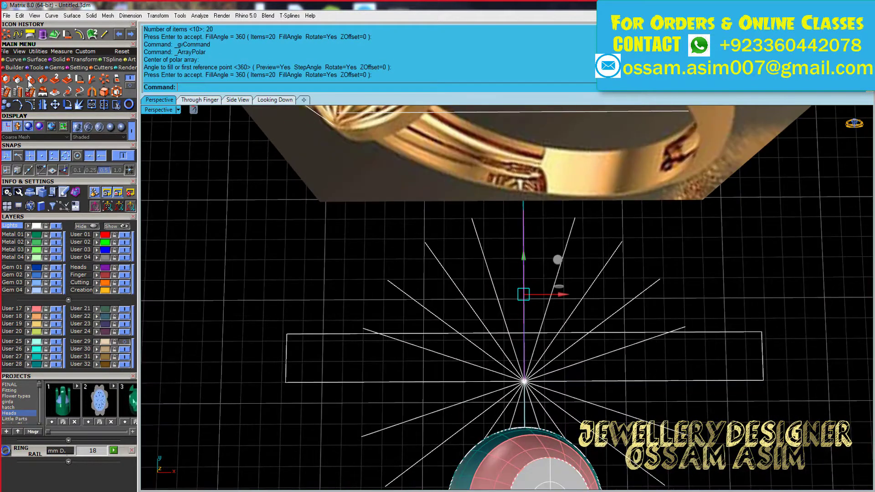
click(28, 80)
scroll(519, 377, up, 5)
Scale the radial fan up in 2D about its centre point
click(519, 371)
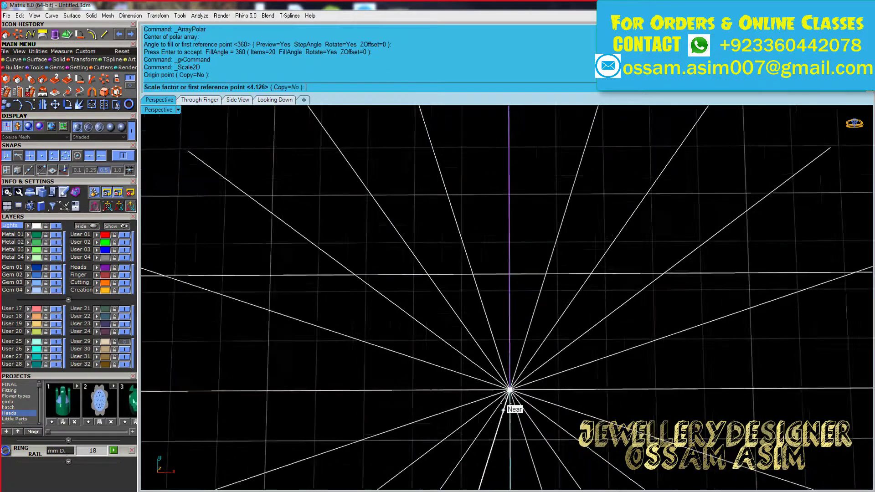
scroll(518, 371, down, 4)
click(572, 275)
click(599, 234)
right_drag(600, 234, 472, 405)
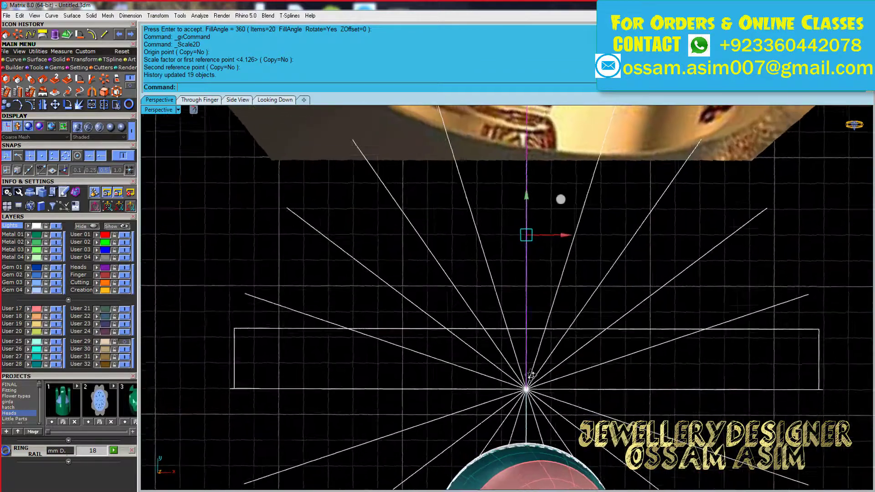
Stretch all radial lines wider horizontally with the gumball x-scale handle
drag(472, 405, 356, 424)
right_drag(337, 383, 432, 384)
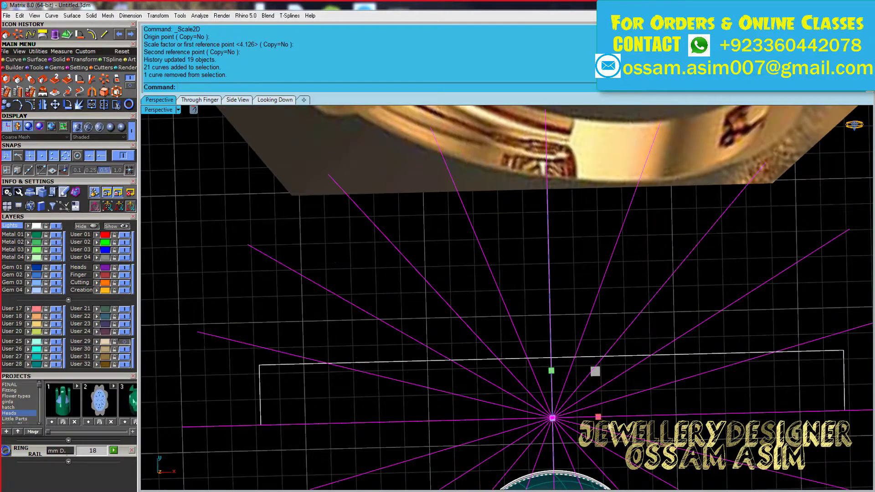
right_drag(594, 391, 598, 416)
drag(597, 412, 601, 417)
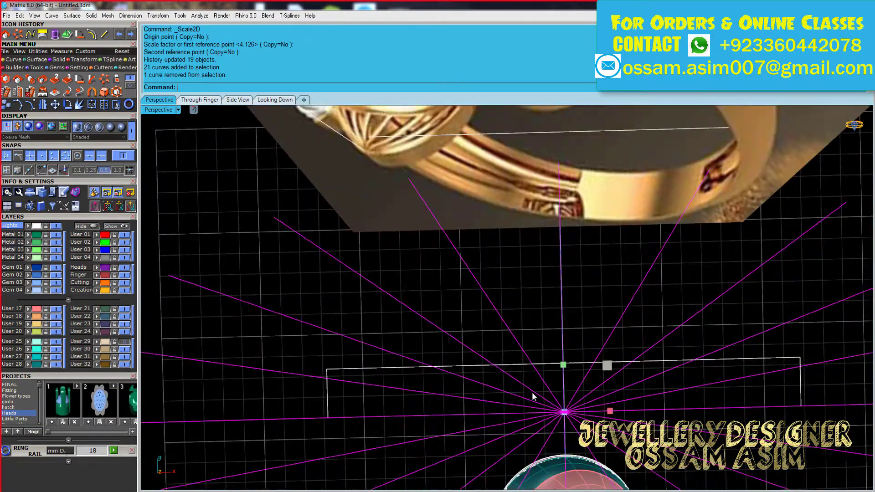
mouse_move(532, 392)
right_down()
mouse_move(491, 328)
mouse_move(445, 370)
right_up()
Trim the radial lines back to the rectangle outline
click(318, 370)
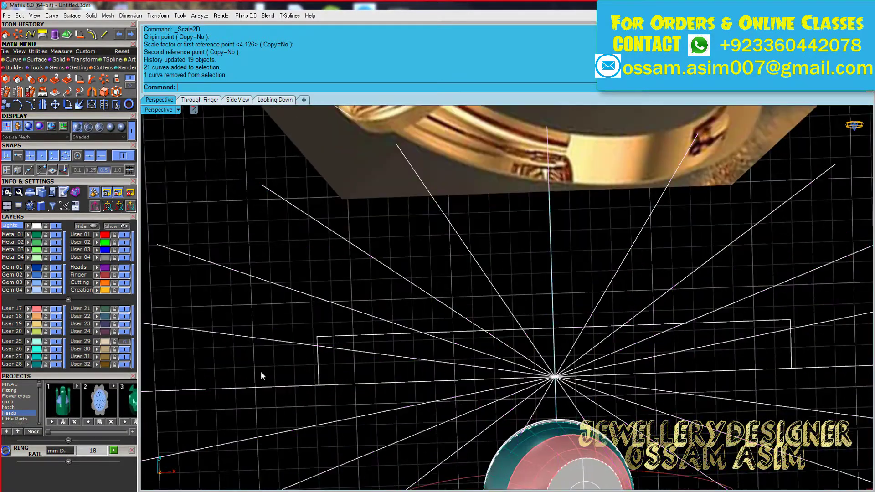
click(250, 320)
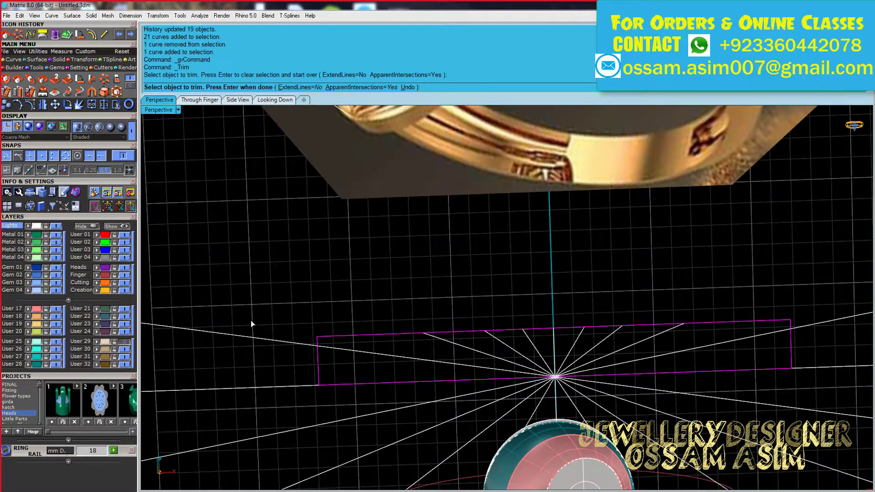
right_drag(251, 321, 459, 406)
drag(458, 406, 245, 371)
key(Return)
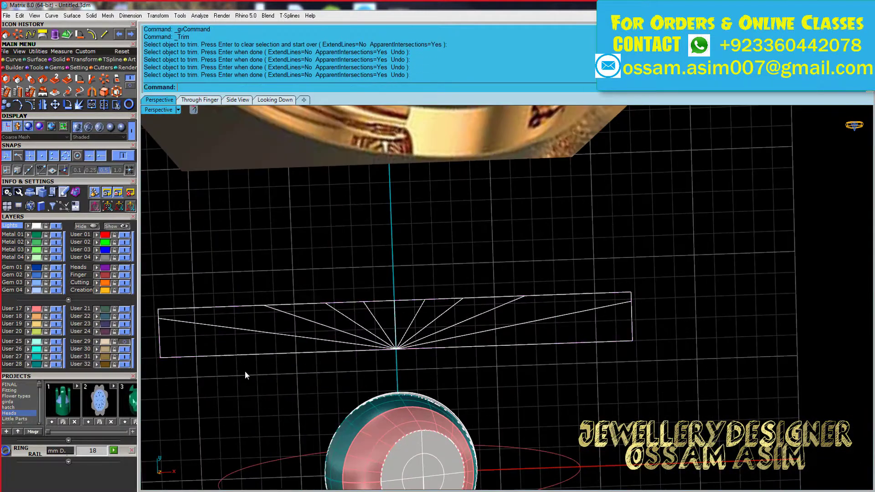
right_drag(245, 371, 307, 350)
Delete the leftover edge curve and reframe the fan and rectangle
click(291, 401)
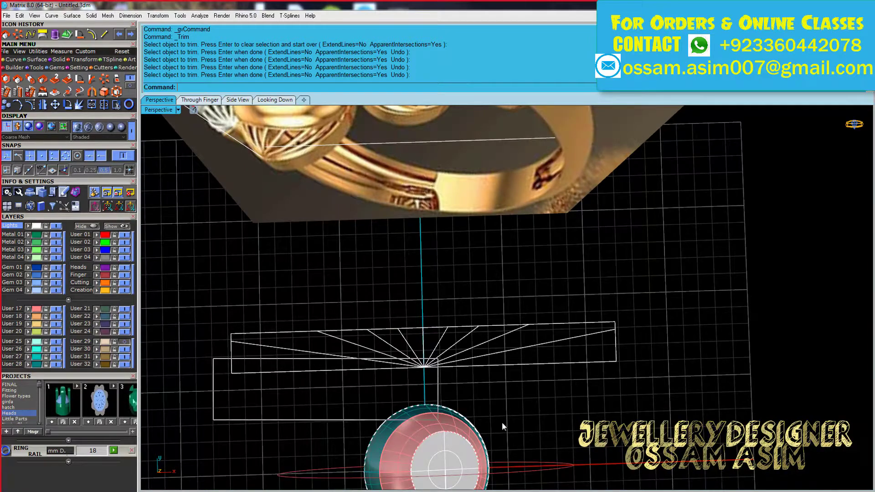
right_drag(478, 364, 462, 377)
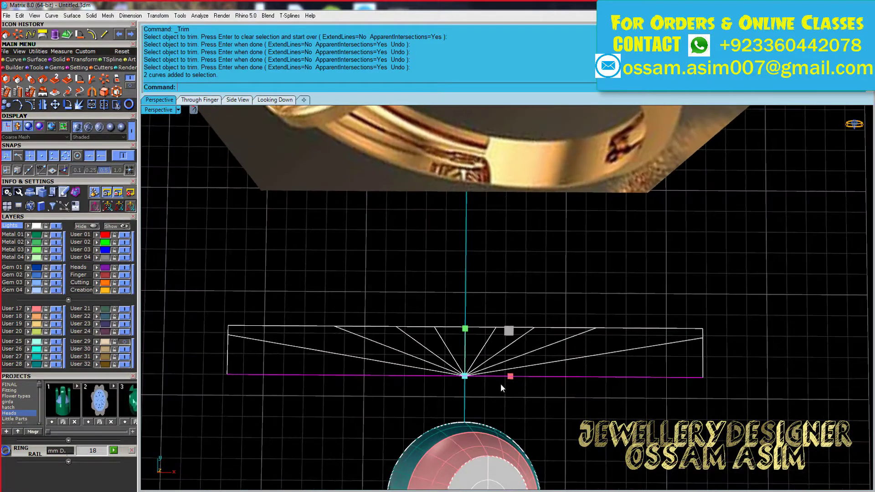
key(Delete)
scroll(322, 333, up, 3)
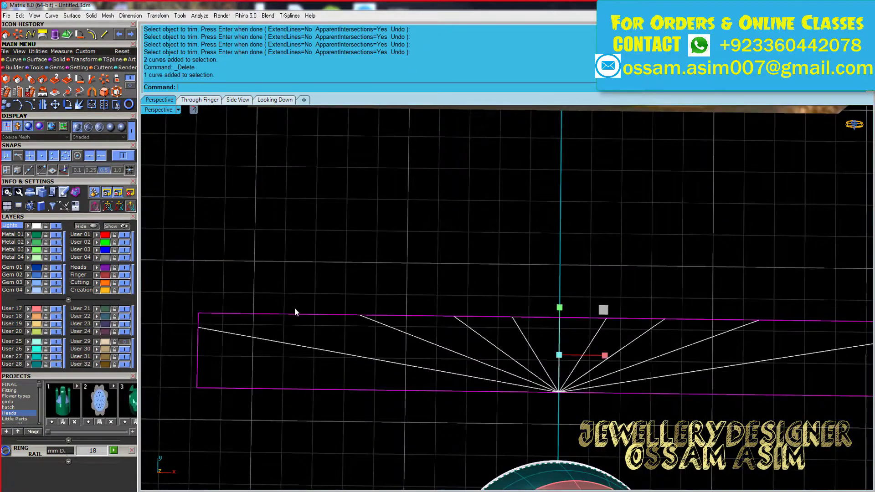
shift+right_drag(531, 323, 449, 271)
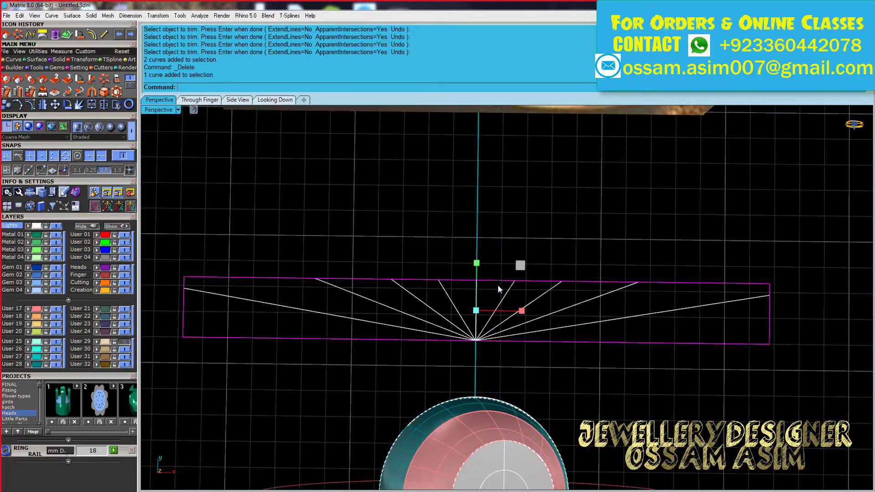
right_drag(498, 286, 443, 292)
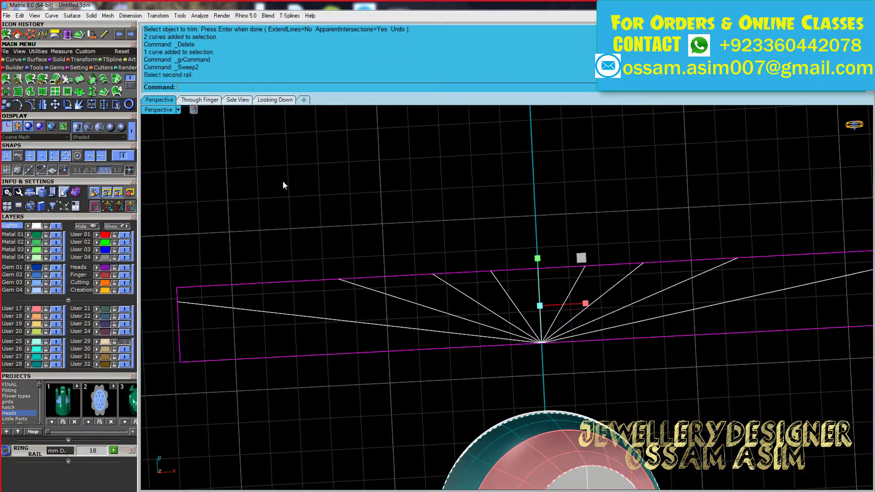
Sweep2 a flat surface across the rectangle, then select it with the fan curves
click(30, 83)
key(Return)
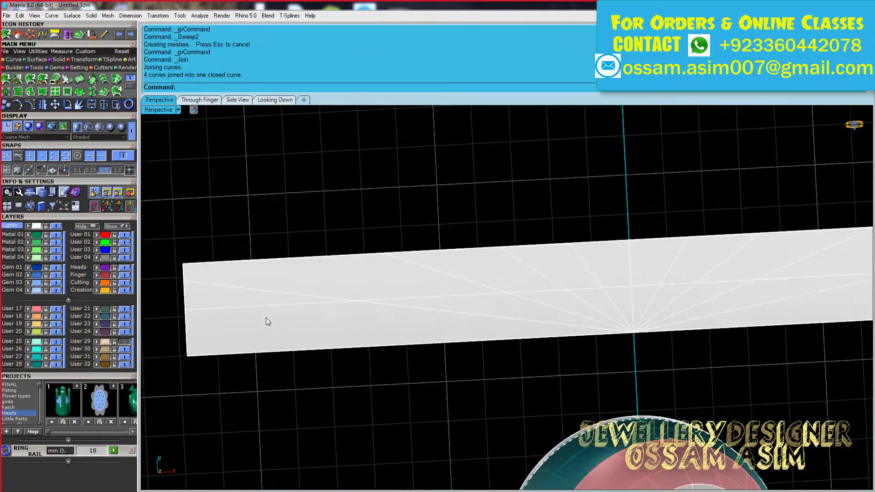
scroll(253, 259, down, 3)
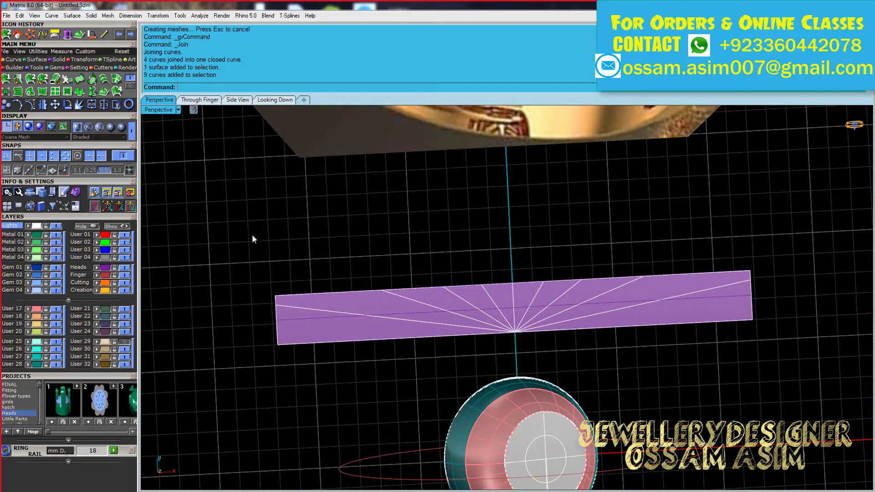
drag(254, 239, 741, 337)
scroll(741, 337, up, 2)
scroll(424, 330, down, 1)
scroll(424, 330, up, 2)
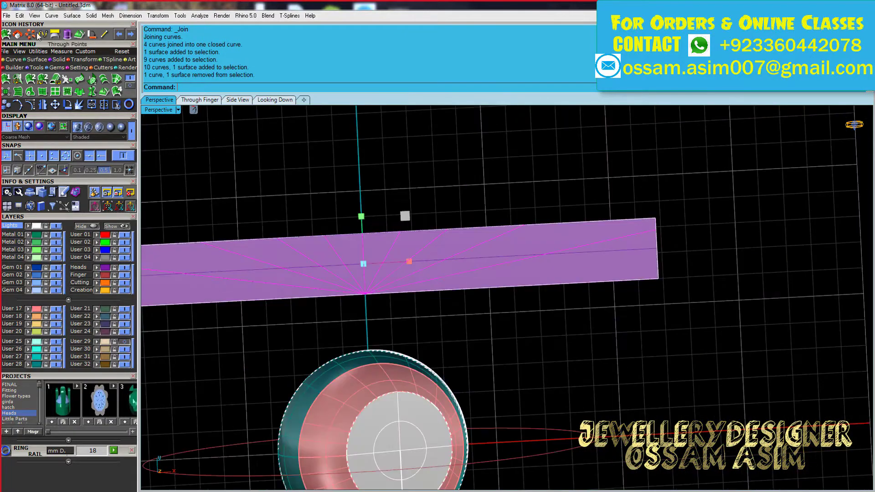
scroll(424, 262, down, 2)
scroll(425, 267, up, 2)
scroll(385, 277, down, 1)
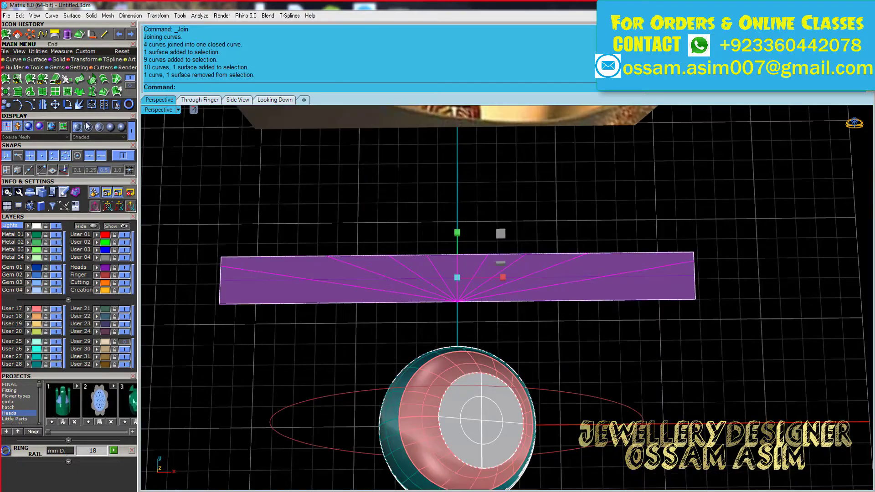
click(131, 86)
Select the flat strip surface from among the overlapping objects
scroll(357, 336, up, 2)
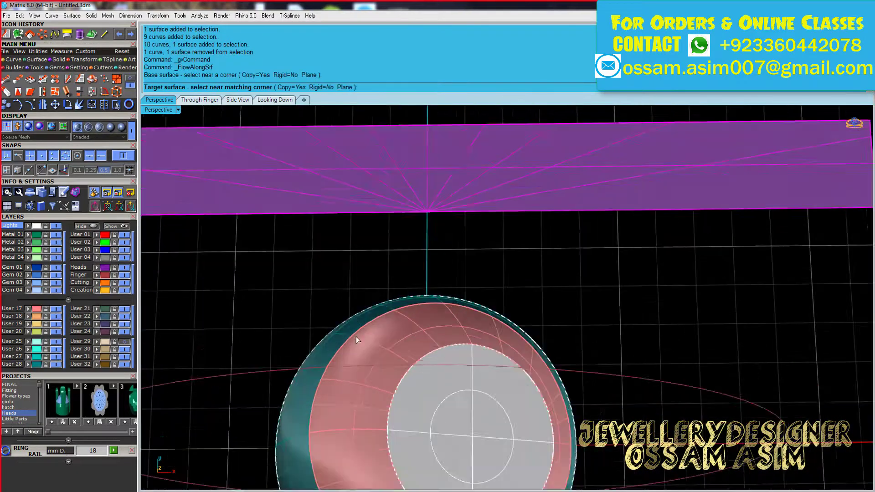
scroll(356, 337, down, 2)
right_drag(356, 336, 523, 379)
click(524, 380)
click(547, 401)
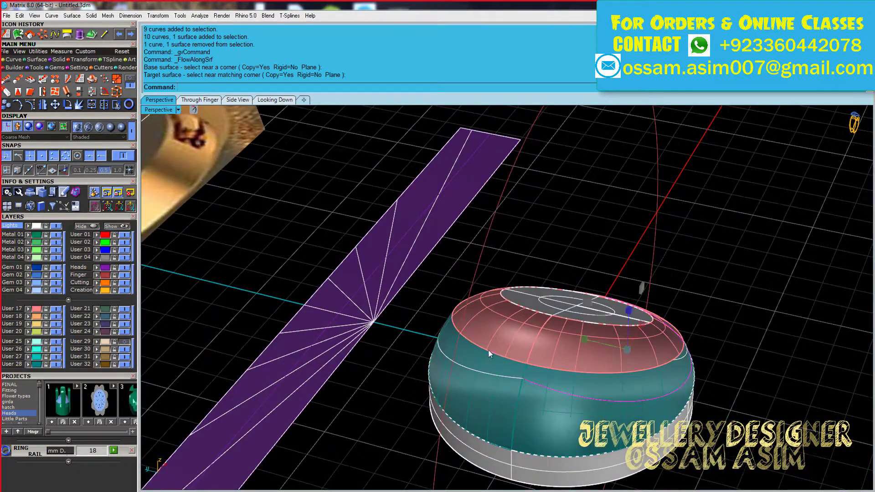
mouse_move(488, 349)
right_down()
mouse_move(488, 389)
mouse_move(507, 195)
right_up()
scroll(488, 388, down, 2)
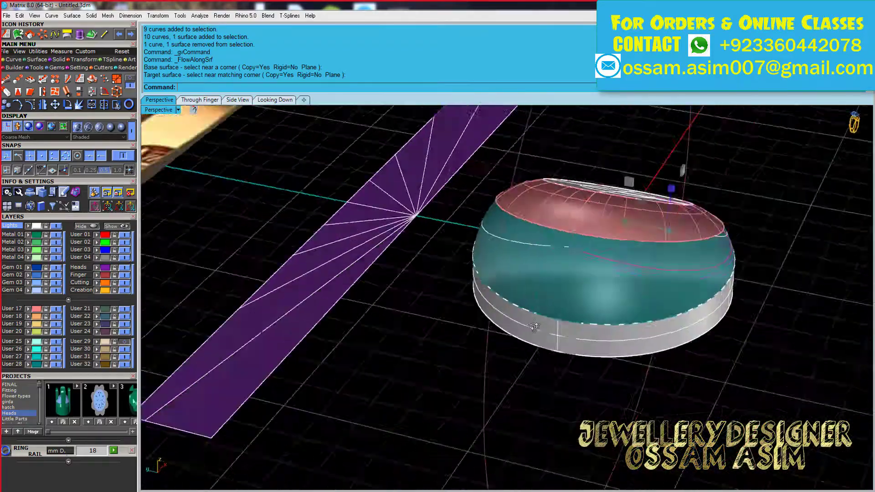
scroll(507, 195, down, 1)
scroll(572, 212, up, 1)
Delete the selected surfaces after checking the ring head from above
right_drag(572, 212, 543, 168)
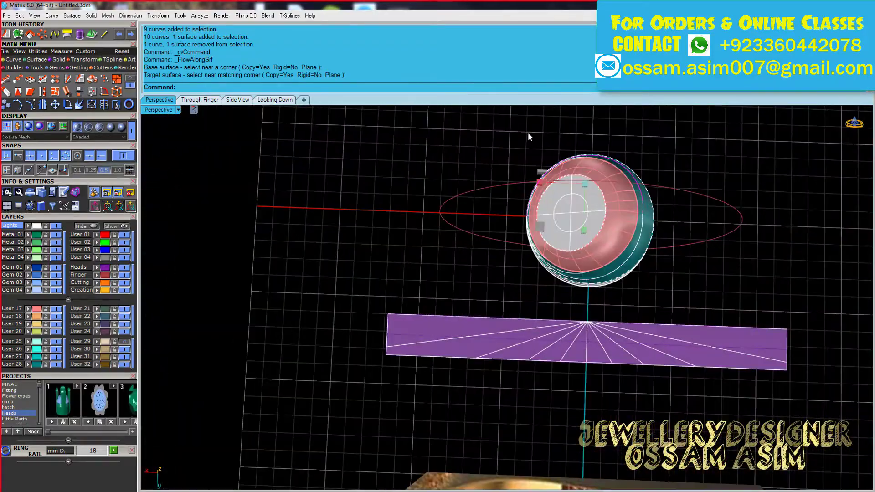
scroll(620, 238, up, 2)
scroll(664, 297, up, 3)
scroll(664, 298, down, 3)
right_drag(663, 297, 608, 288)
scroll(593, 302, down, 1)
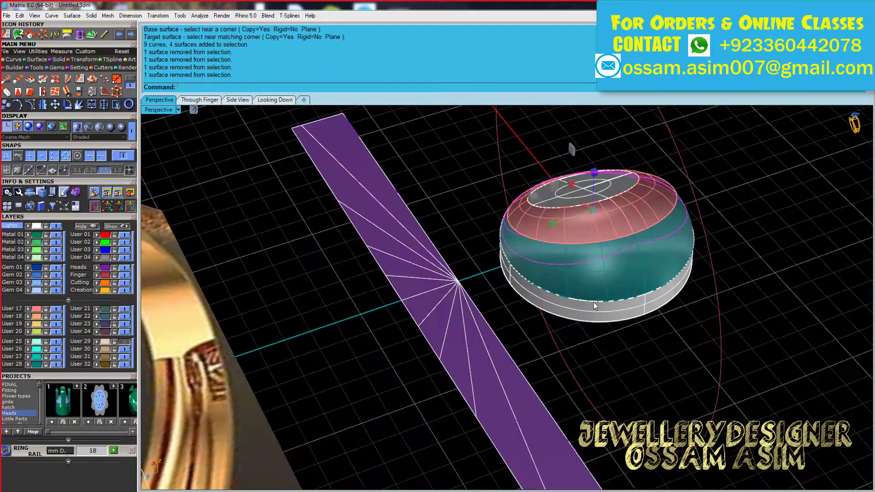
key(Delete)
Select the dome surface, then pick the strip from the overlapping objects
mouse_move(523, 236)
right_down()
mouse_move(462, 240)
mouse_move(495, 306)
right_up()
click(495, 307)
scroll(547, 300, up, 2)
right_drag(546, 300, 579, 300)
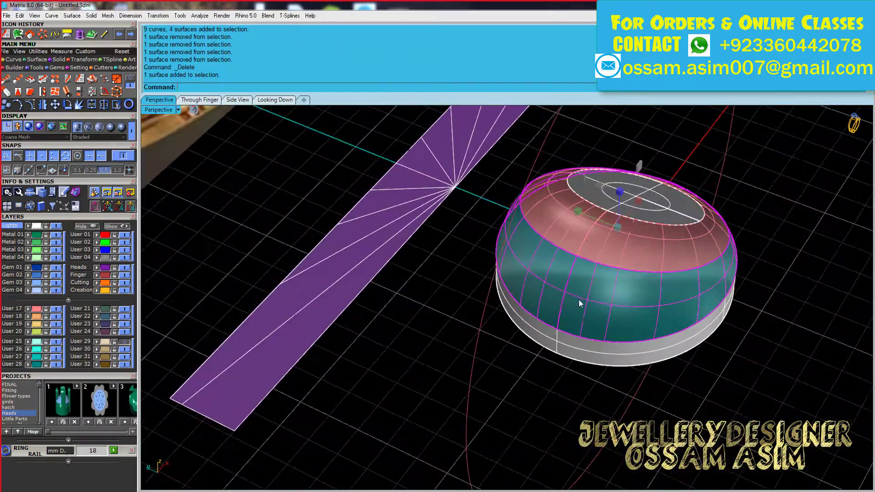
scroll(579, 300, down, 3)
scroll(545, 243, up, 2)
click(545, 243)
Window-select the strip with its radiating lines and group them
right_drag(521, 237, 259, 191)
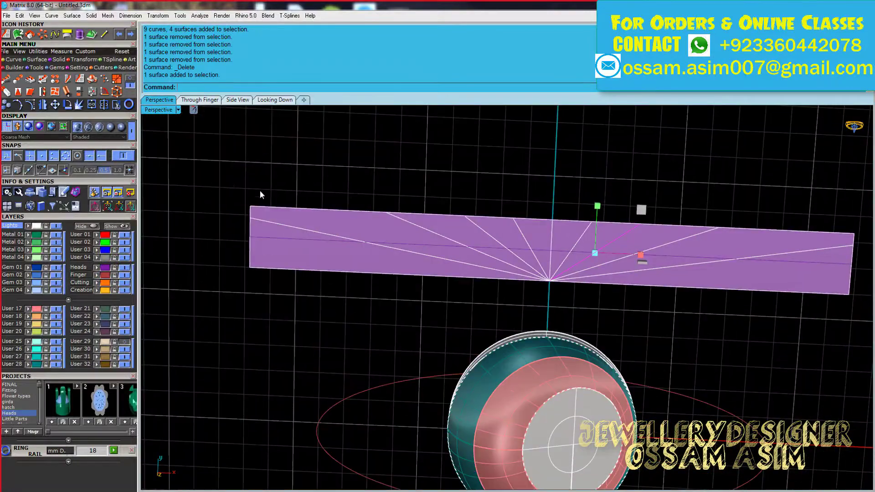
scroll(260, 190, down, 2)
drag(238, 172, 650, 256)
drag(397, 234, 675, 249)
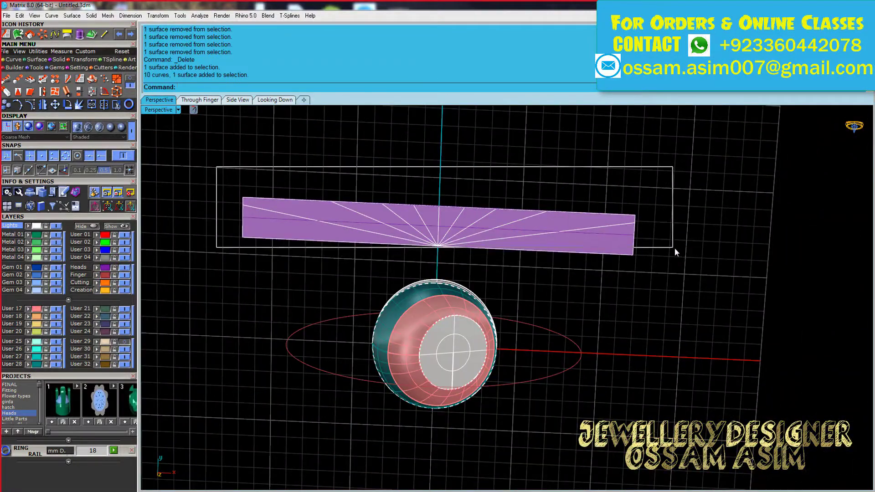
key(ctrl+g)
Start Flow Along Surface with the strip as base, then undo it
scroll(473, 237, up, 2)
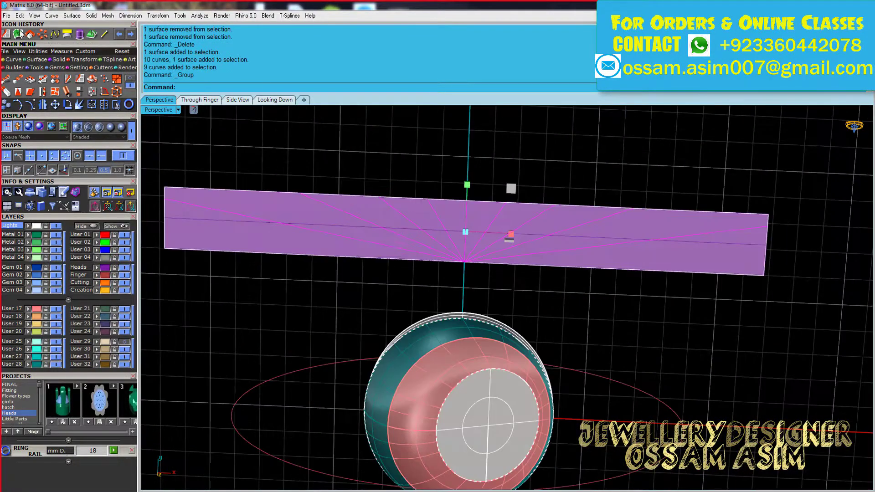
click(212, 202)
mouse_move(436, 332)
right_down()
mouse_move(418, 376)
mouse_move(381, 321)
right_up()
key(ctrl+z)
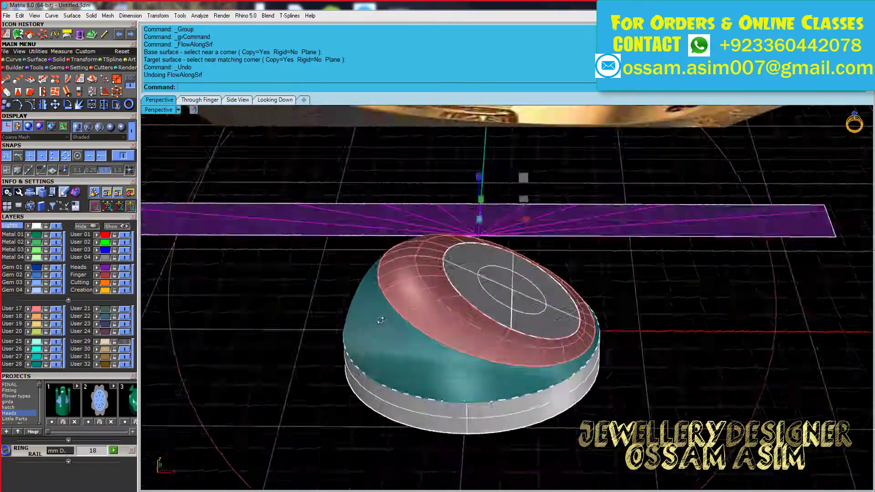
scroll(381, 321, up, 5)
mouse_move(484, 300)
right_down()
mouse_move(441, 354)
mouse_move(455, 341)
mouse_move(457, 264)
right_up()
scroll(456, 264, down, 3)
scroll(553, 251, up, 3)
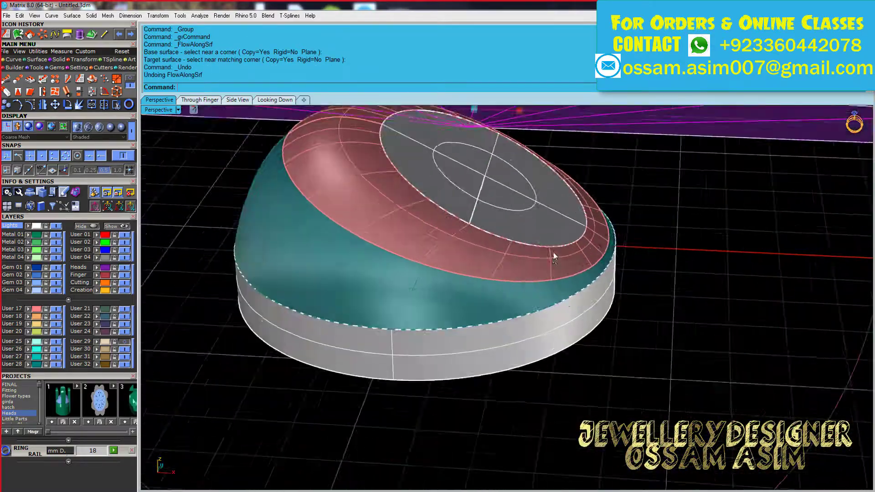
right_drag(553, 251, 450, 283)
Duplicate the dome's upper and lower edges as curves
click(663, 181)
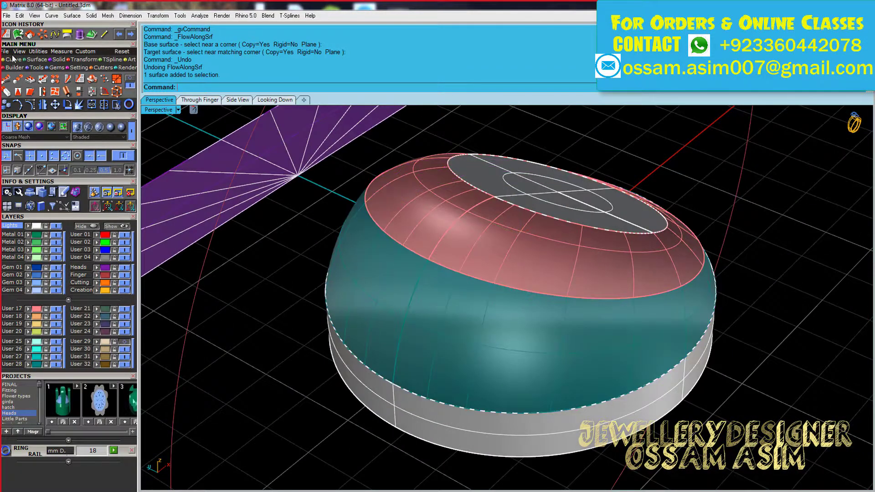
click(106, 93)
click(431, 271)
click(469, 289)
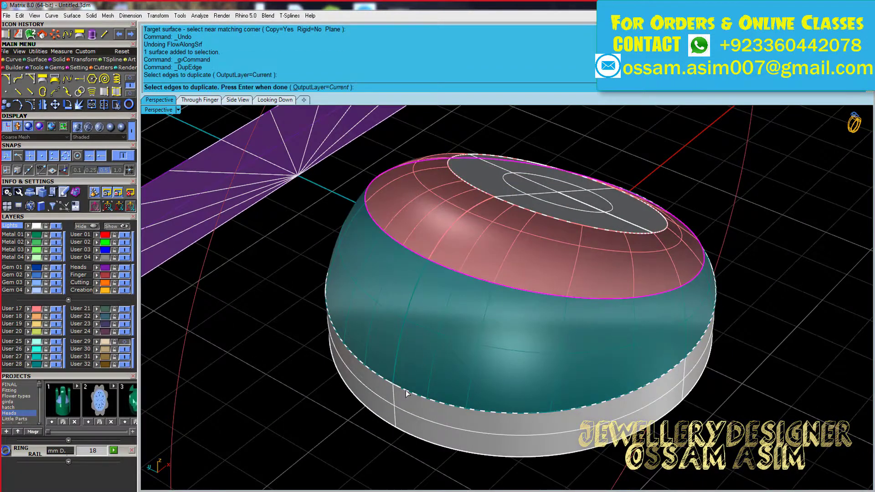
click(406, 390)
key(Return)
right_drag(396, 323, 371, 249)
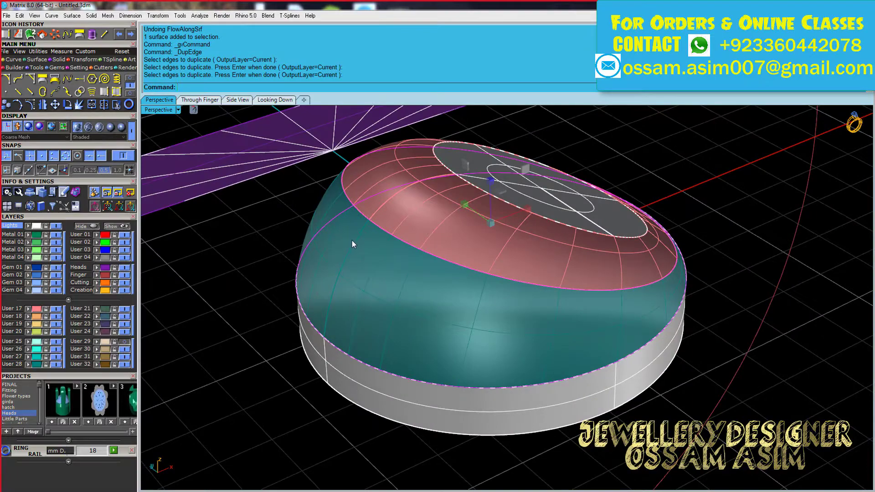
click(252, 256)
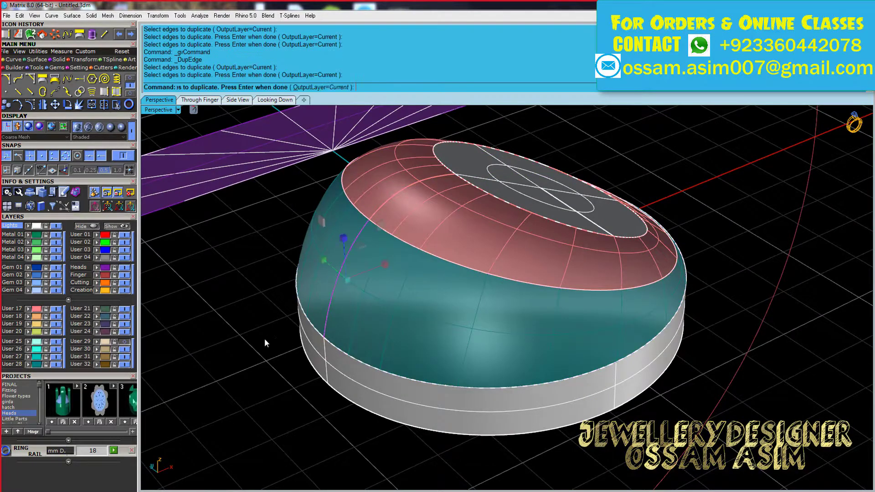
Hide the dome body and cap layers and delete the leftover band surface
mouse_move(264, 338)
right_down()
mouse_move(382, 332)
mouse_move(465, 219)
right_up()
click(409, 399)
click(469, 224)
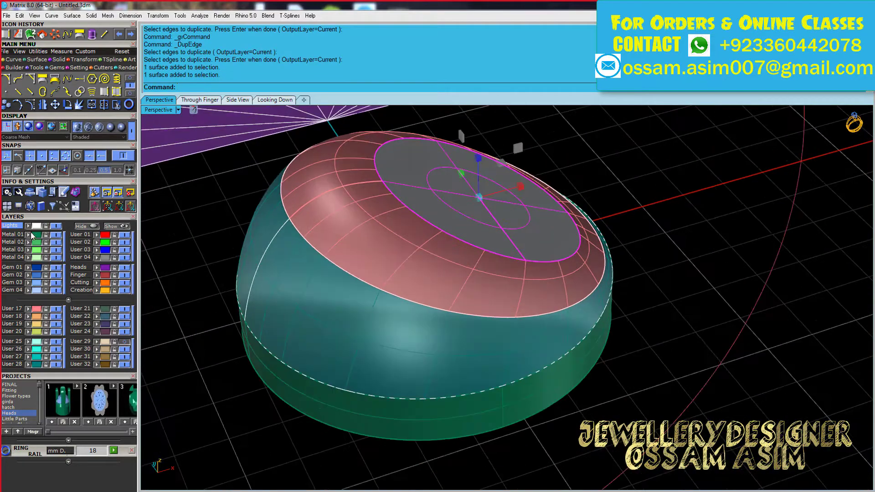
click(55, 234)
mouse_move(279, 326)
right_down()
mouse_move(393, 301)
mouse_move(458, 267)
mouse_move(398, 279)
right_up()
click(458, 267)
key(Delete)
Finish the swept band and extract a profile curve across it
right_drag(367, 239, 268, 253)
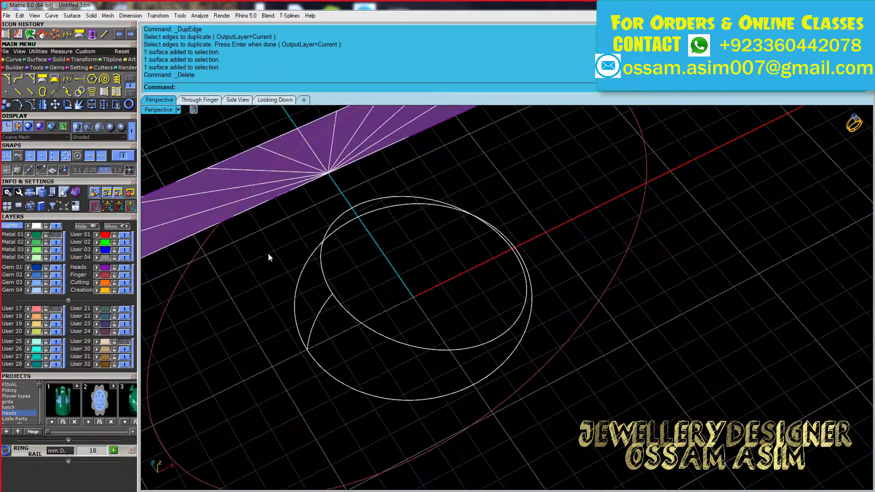
key(Return)
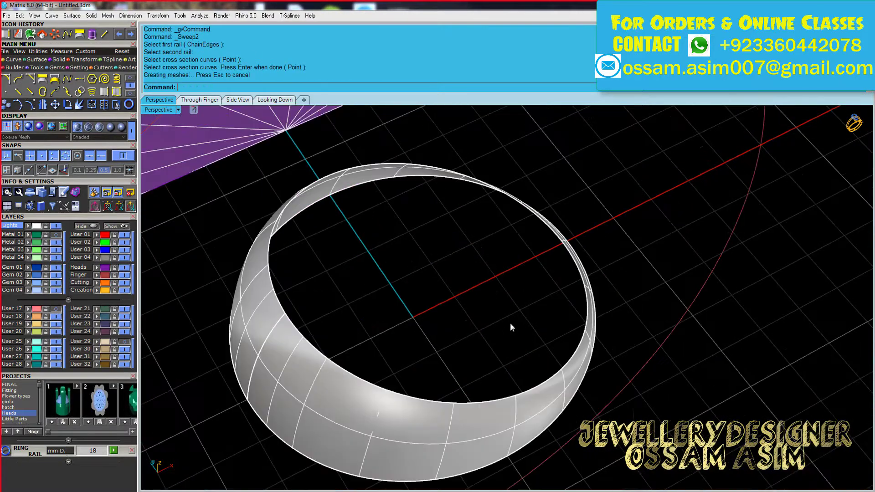
scroll(510, 323, up, 5)
scroll(576, 326, up, 3)
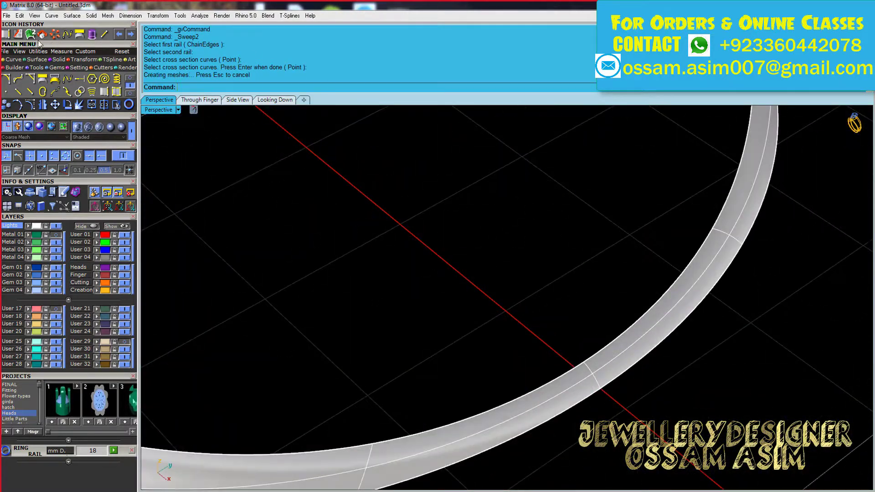
click(131, 85)
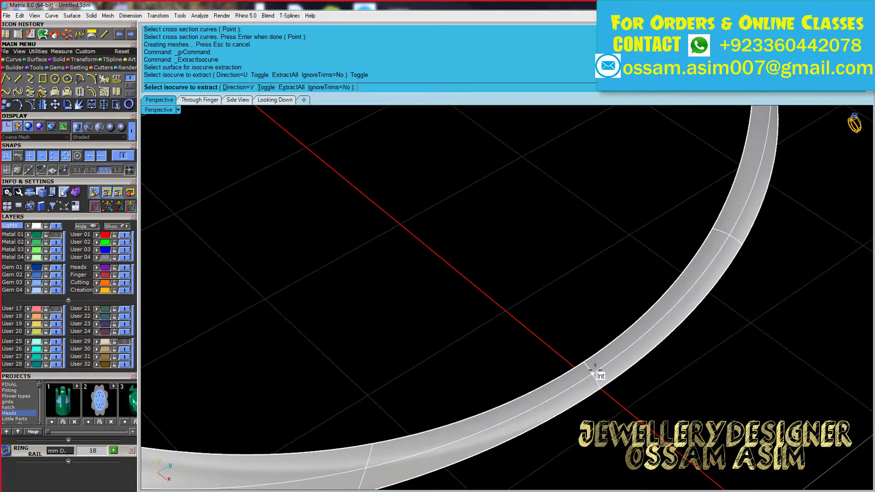
click(594, 370)
key(Return)
Delete the first swept band and rebuild it with Sweep2 along both edge rails
click(583, 357)
mouse_move(582, 357)
right_down()
mouse_move(578, 299)
mouse_move(478, 289)
mouse_move(140, 89)
right_up()
key(Delete)
click(523, 367)
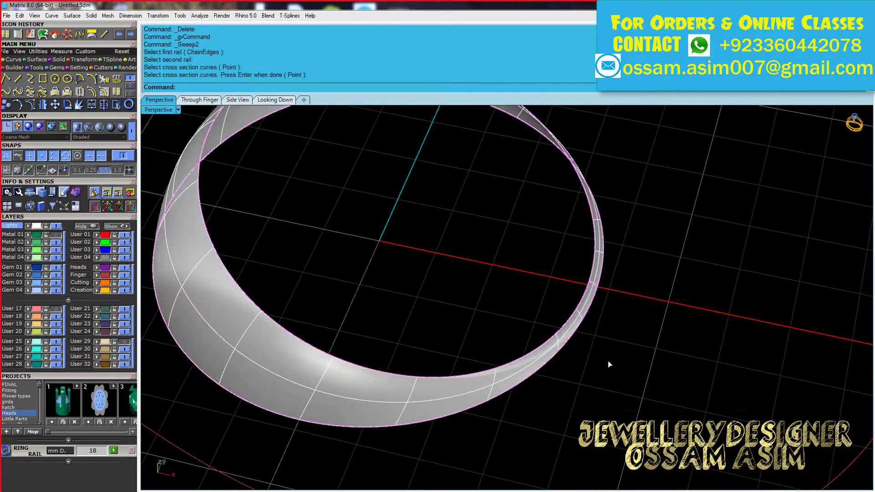
key(Return)
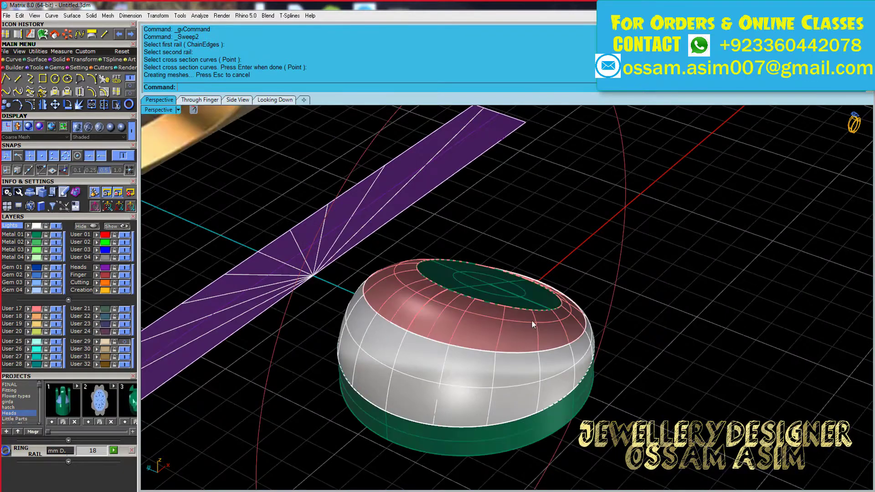
Select the new dome and flow the strip's lines onto it as target
scroll(401, 282, up, 5)
scroll(400, 283, down, 5)
right_drag(400, 282, 452, 380)
click(451, 380)
scroll(449, 379, up, 3)
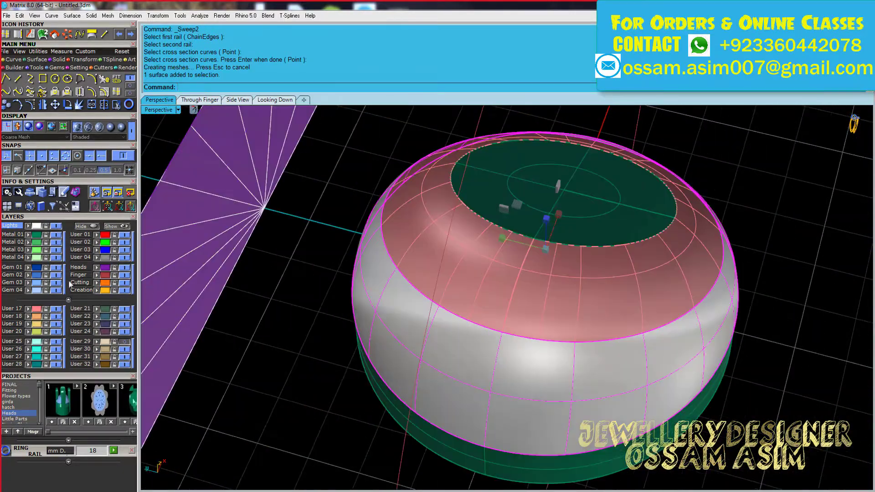
scroll(309, 230, down, 3)
right_click(309, 231)
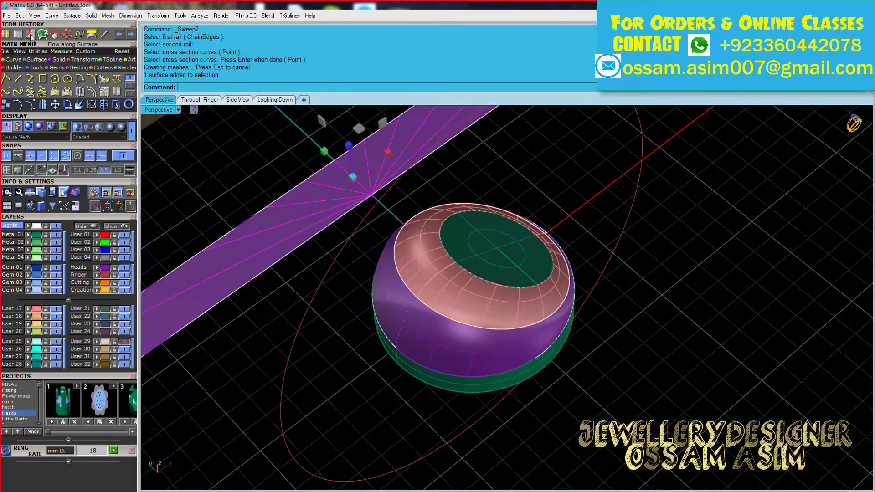
click(374, 304)
Orbit around the ring to inspect the lines flowed across the dome
mouse_move(374, 303)
right_down()
mouse_move(426, 390)
mouse_move(491, 220)
mouse_move(449, 290)
right_up()
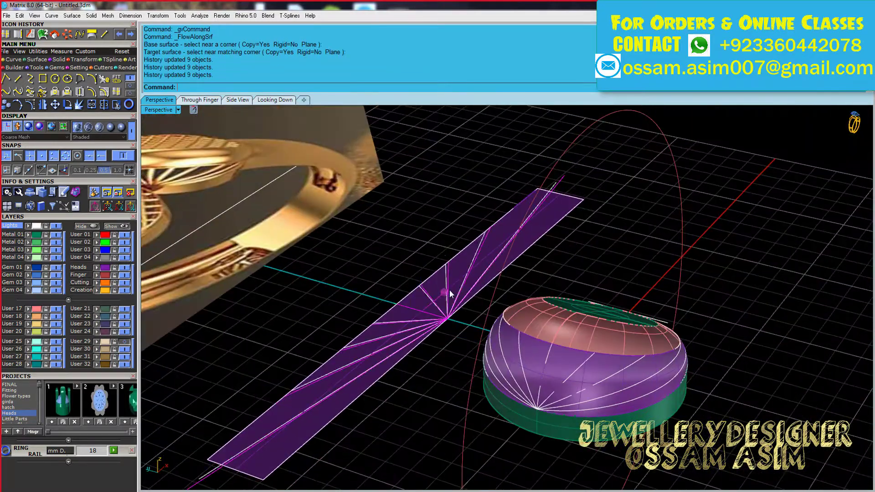
drag(450, 290, 455, 294)
right_drag(455, 294, 402, 338)
right_drag(380, 274, 473, 294)
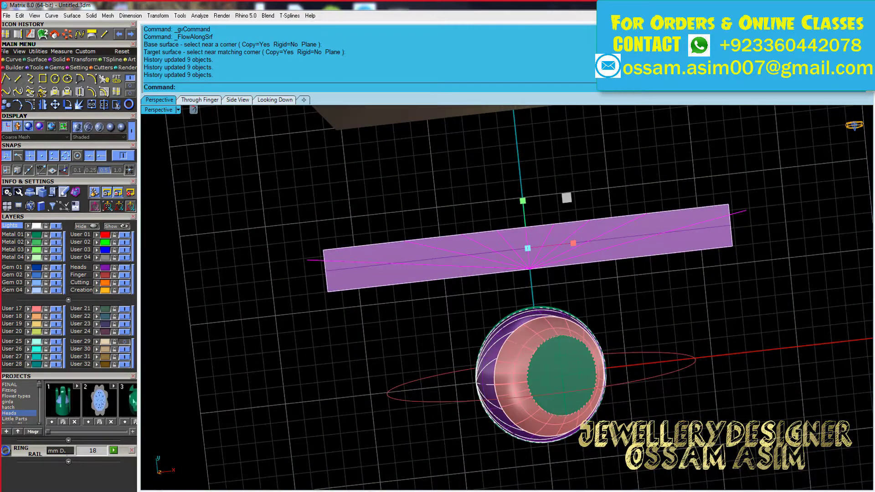
mouse_move(464, 246)
right_down()
mouse_move(573, 308)
mouse_move(580, 362)
mouse_move(395, 215)
right_up()
scroll(396, 215, down, 5)
scroll(387, 281, up, 5)
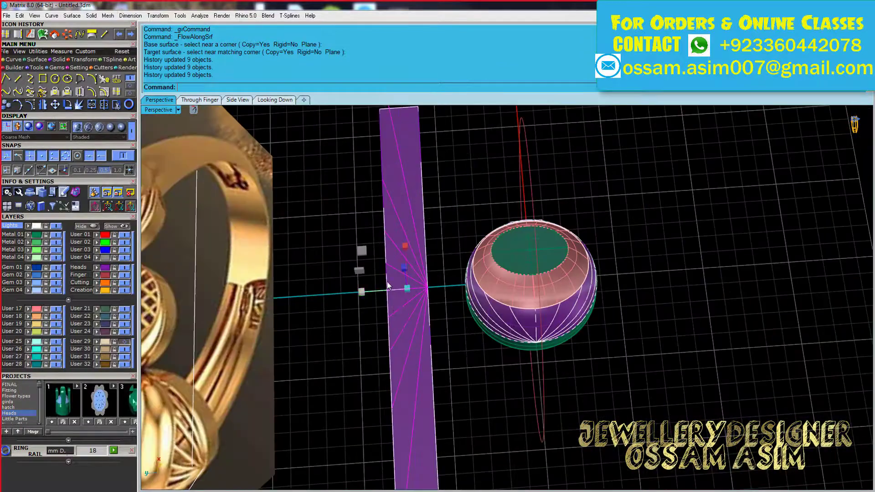
mouse_move(387, 281)
right_down()
mouse_move(333, 379)
mouse_move(452, 307)
right_up()
scroll(452, 307, up, 3)
scroll(444, 253, down, 4)
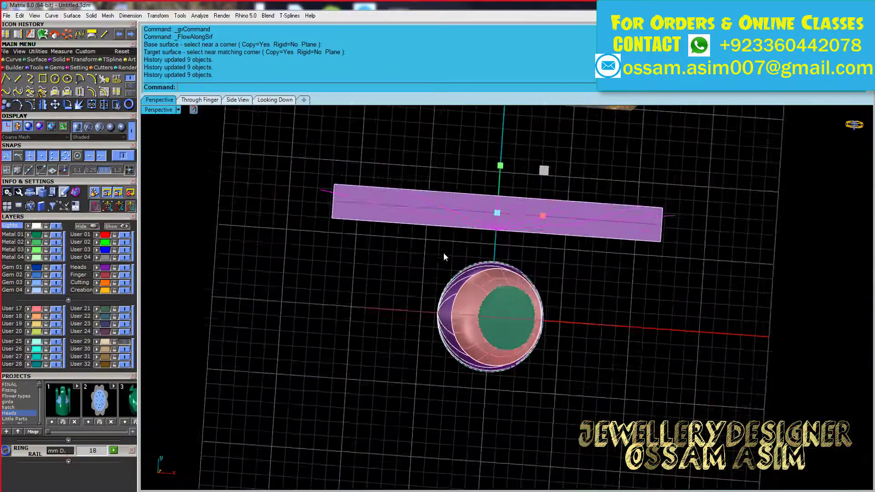
scroll(518, 210, up, 2)
right_drag(520, 214, 444, 220)
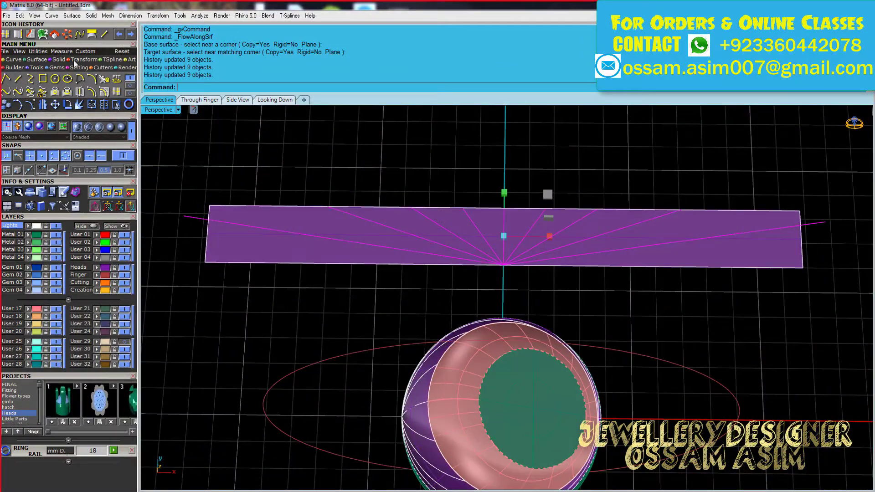
Set the Scale1D stretch origin on the strip's lines
click(508, 199)
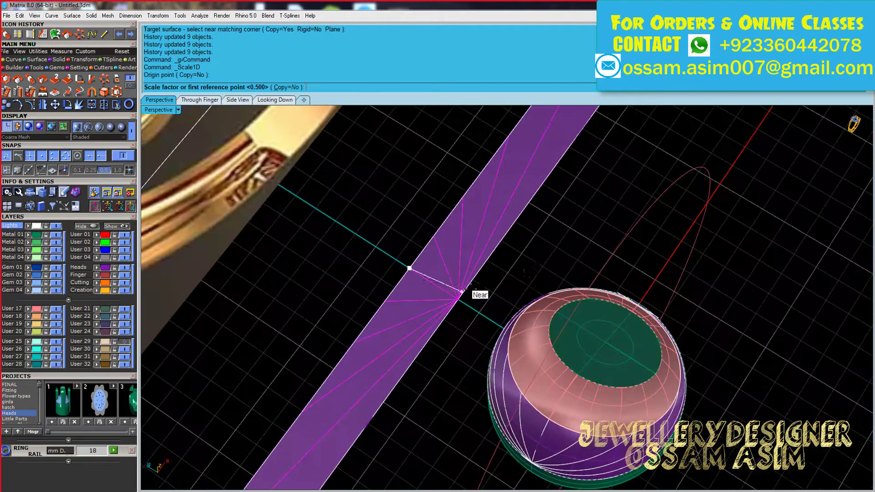
mouse_move(508, 198)
right_down()
mouse_move(491, 332)
mouse_move(582, 334)
mouse_move(602, 296)
right_up()
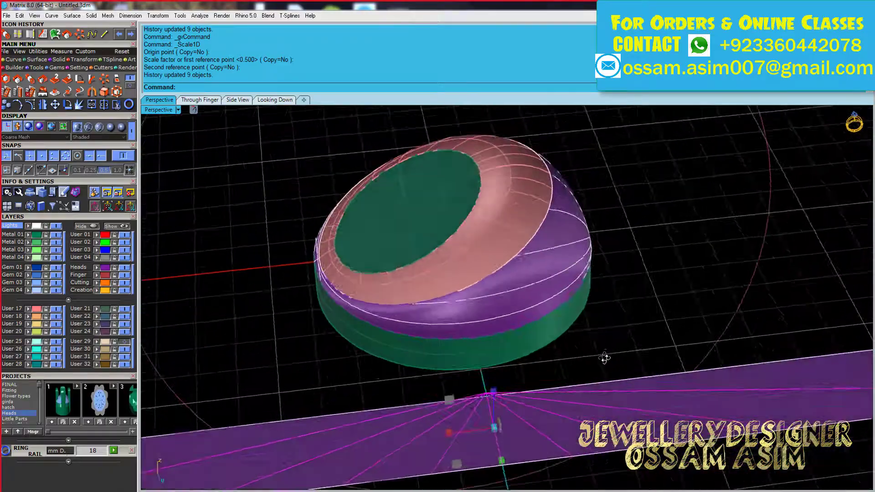
scroll(601, 295, up, 5)
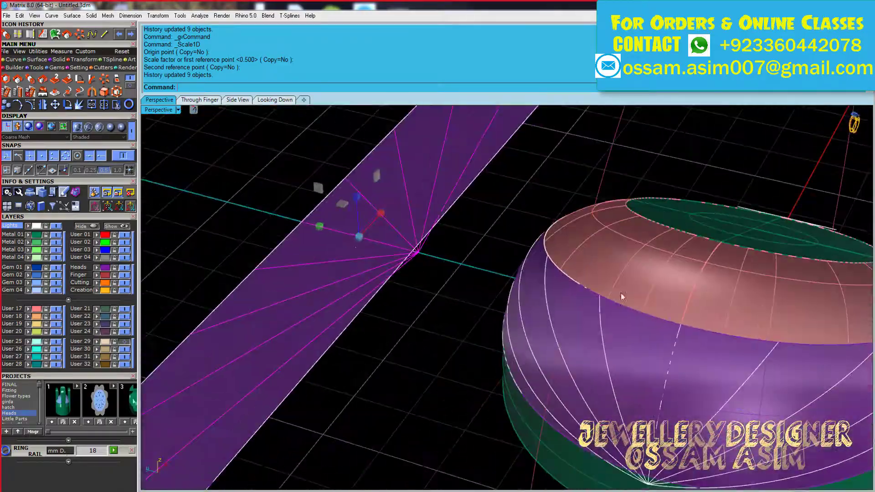
scroll(323, 229, down, 5)
mouse_move(556, 299)
right_down()
mouse_move(543, 265)
mouse_move(526, 269)
mouse_move(420, 234)
right_up()
Orbit the view until the strip lies nearly horizontal
scroll(543, 265, up, 5)
scroll(538, 270, down, 5)
scroll(419, 234, up, 4)
mouse_move(528, 283)
right_down()
mouse_move(456, 291)
mouse_move(416, 332)
mouse_move(490, 258)
mouse_move(515, 254)
right_up()
scroll(553, 246, down, 4)
scroll(238, 169, up, 4)
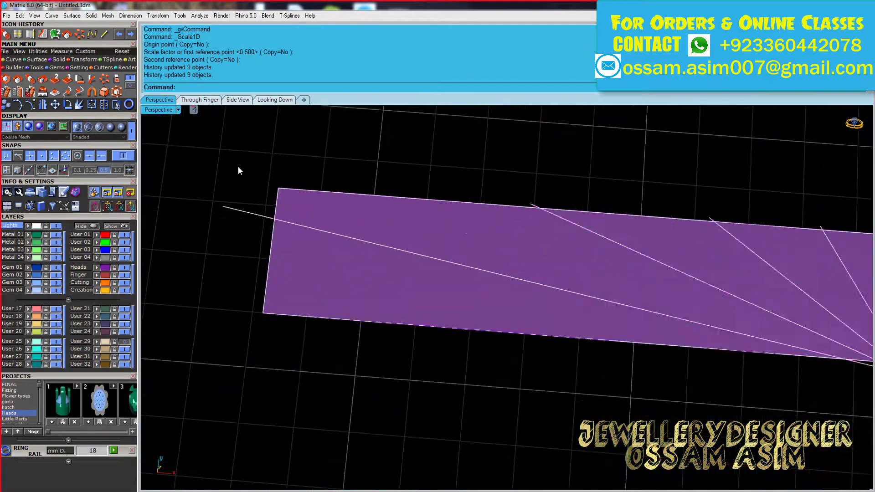
mouse_move(238, 168)
right_down()
mouse_move(378, 269)
mouse_move(338, 280)
right_up()
scroll(379, 270, up, 4)
scroll(407, 318, down, 5)
scroll(396, 272, up, 3)
Project the lines onto the target surface and delete the nine selected strip curves
click(64, 94)
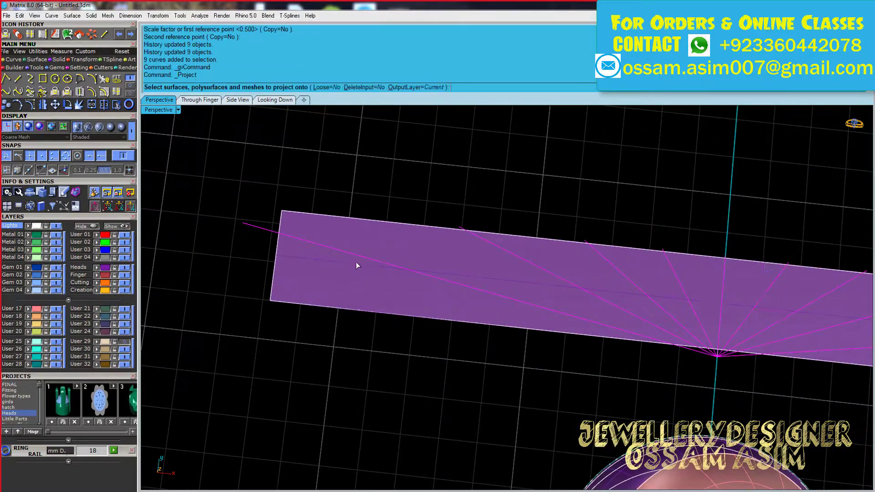
click(356, 262)
key(Return)
scroll(291, 302, down, 3)
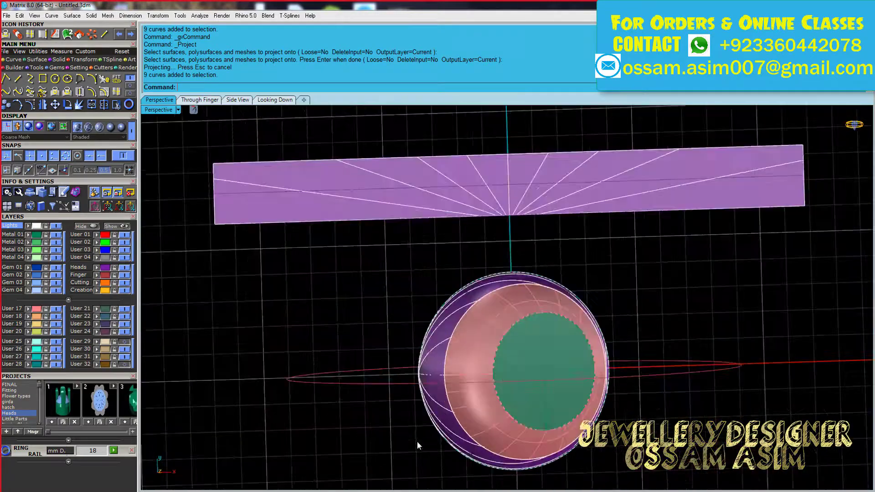
right_drag(417, 441, 499, 349)
key(Delete)
scroll(651, 267, down, 1)
Window-select the band's radiating lines and group them
right_drag(652, 271, 450, 268)
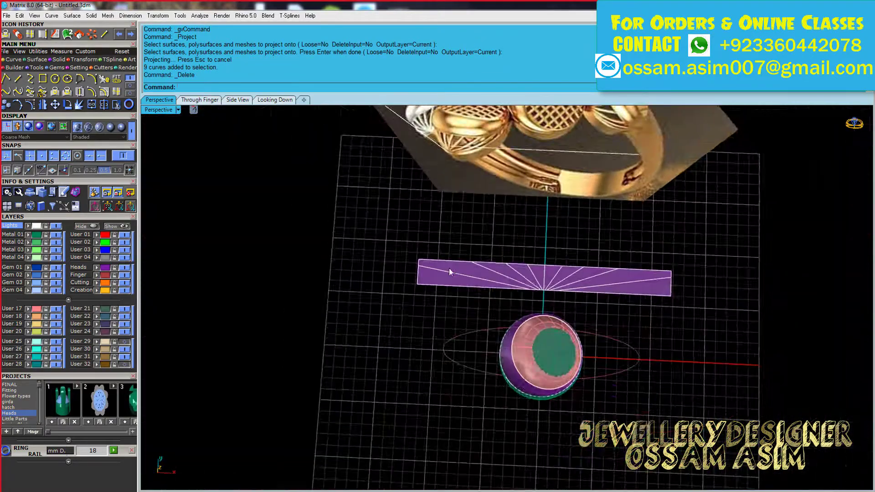
scroll(752, 307, up, 2)
drag(813, 312, 812, 310)
key(ctrl+g)
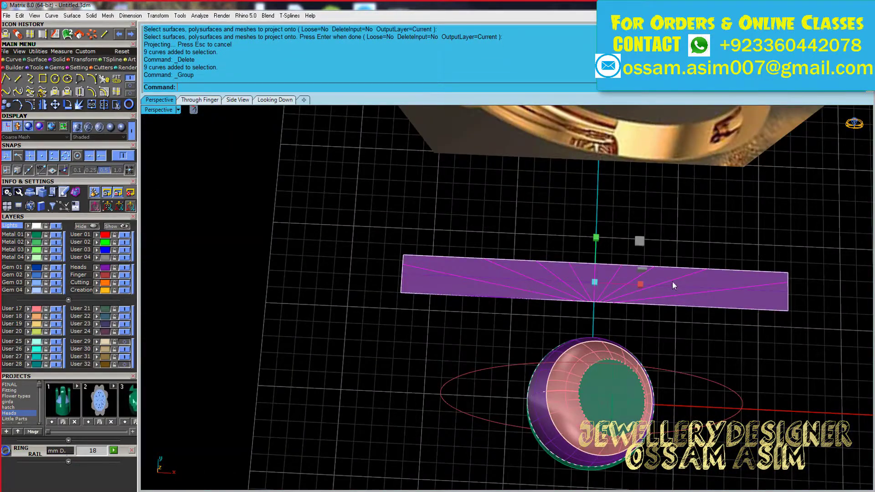
scroll(672, 281, up, 3)
Run Flow Along Surface with the flat band corner as base and the dome as target
click(308, 246)
scroll(424, 362, down, 2)
right_drag(424, 362, 568, 349)
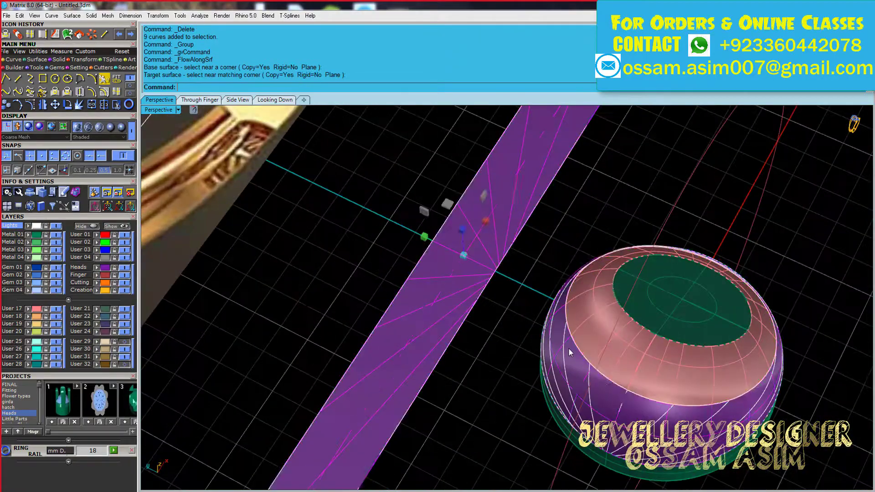
scroll(622, 339, up, 2)
click(623, 338)
click(652, 372)
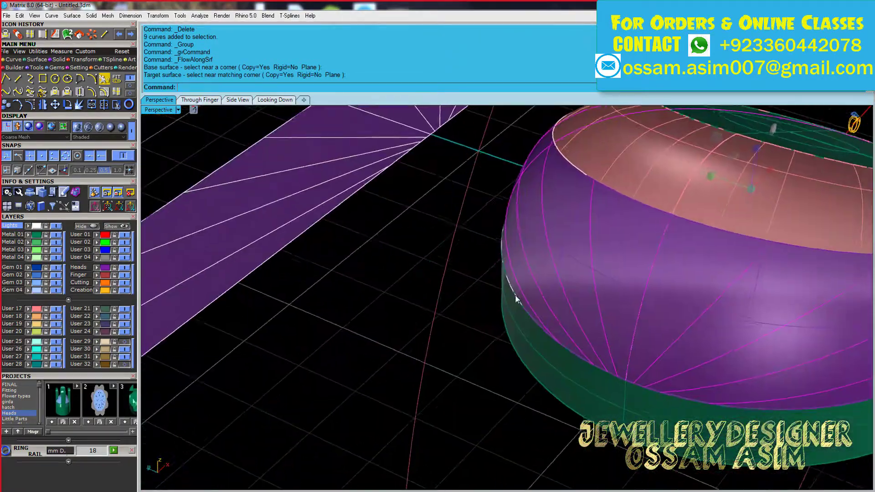
Pick the dome's matching corner so the ribs wrap onto the cap
right_drag(641, 327, 562, 293)
scroll(427, 278, up, 3)
scroll(427, 278, down, 3)
right_drag(427, 278, 425, 329)
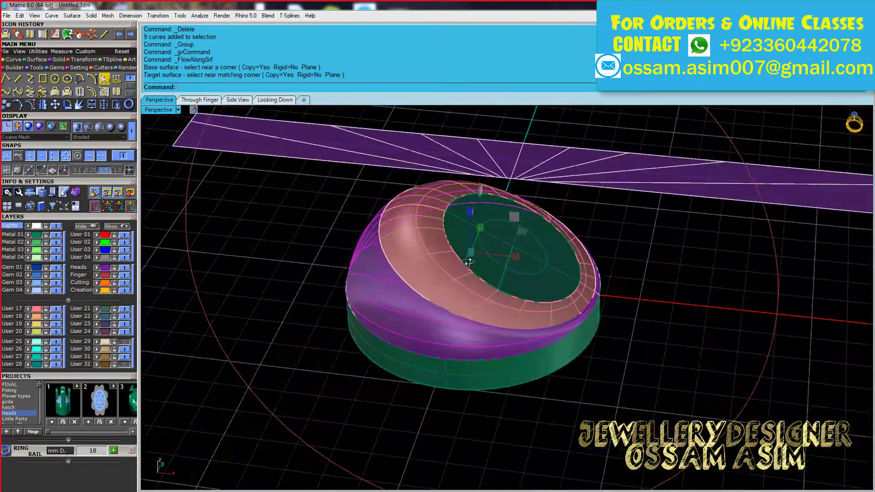
scroll(425, 329, up, 4)
click(425, 329)
scroll(425, 329, down, 3)
scroll(444, 341, up, 3)
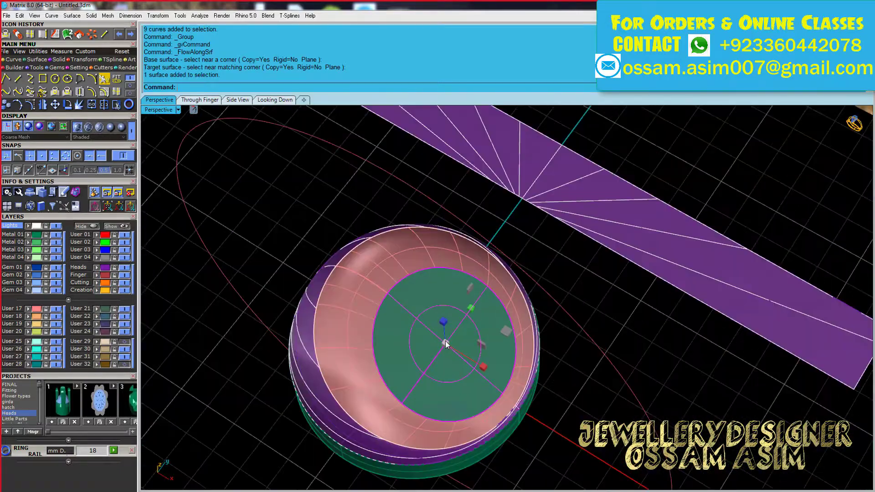
scroll(445, 341, up, 1)
scroll(458, 285, down, 3)
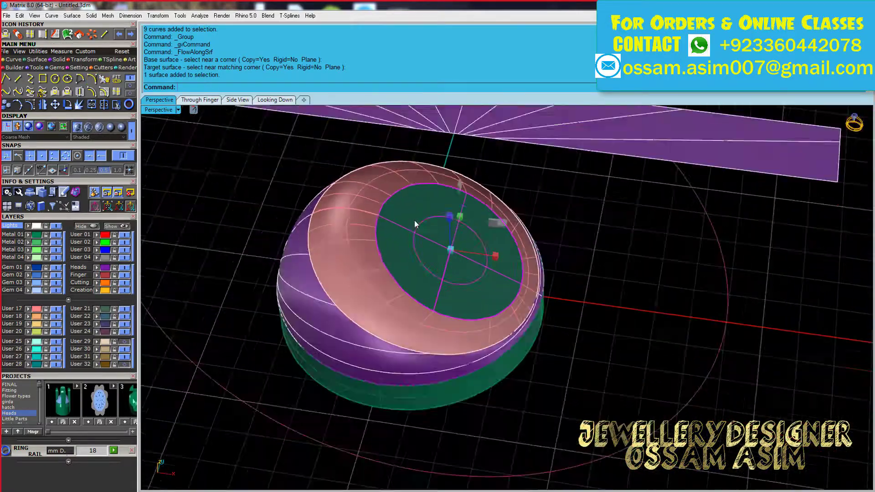
right_drag(458, 285, 493, 270)
scroll(437, 275, up, 4)
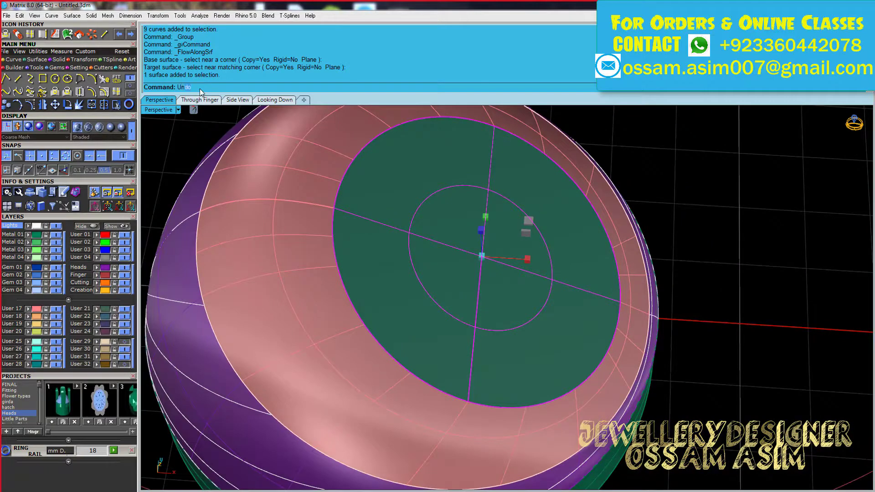
Unroll the cap's green top surface into a flat disc and delete the leftover magenta curves
text(rollSrf)
key(Return)
key(Return)
scroll(410, 228, down, 3)
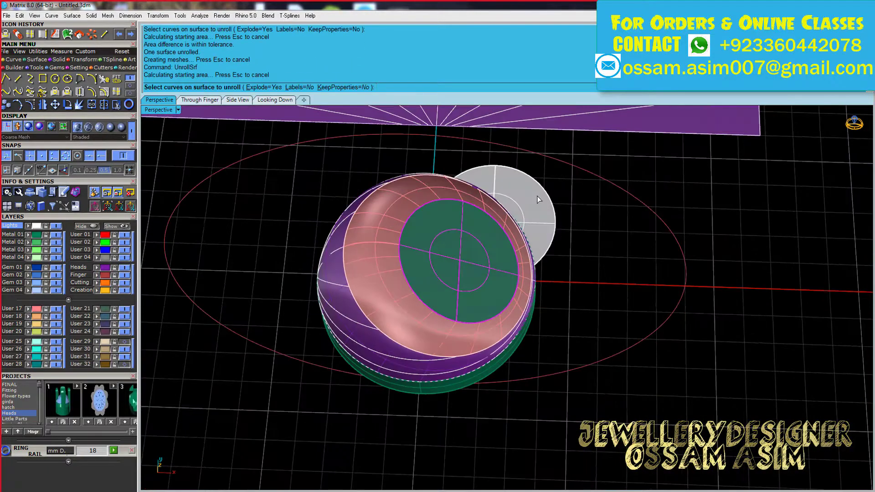
right_click(537, 200)
click(566, 228)
scroll(539, 209, up, 1)
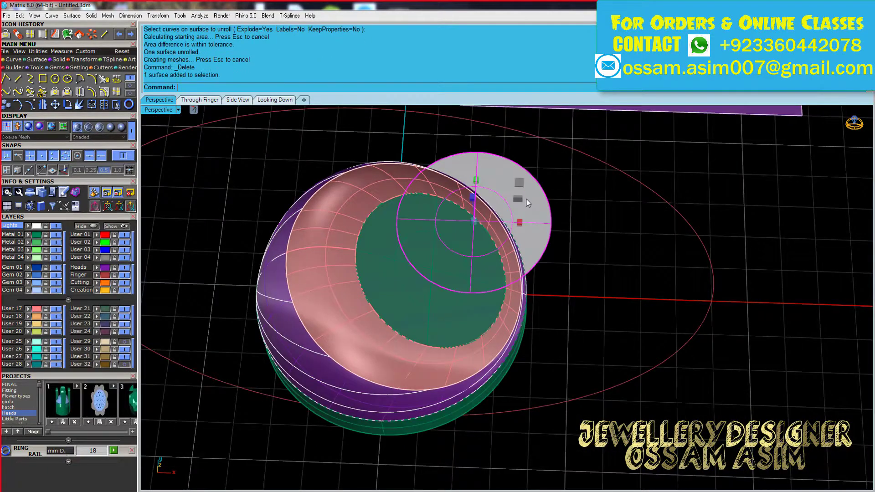
scroll(527, 199, down, 3)
Move the flat grey disc below the ring, working in the Looking Down view
drag(526, 199, 564, 378)
scroll(463, 427, down, 3)
scroll(447, 314, up, 5)
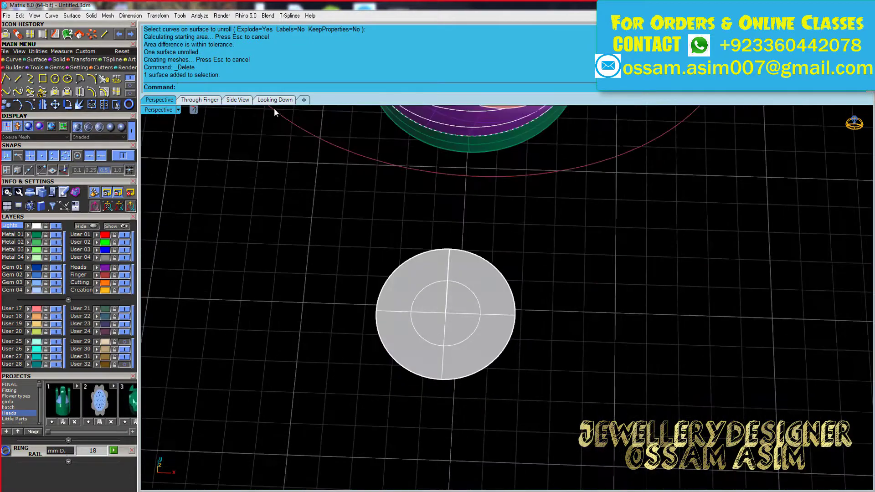
click(275, 100)
scroll(405, 315, up, 3)
scroll(384, 310, down, 2)
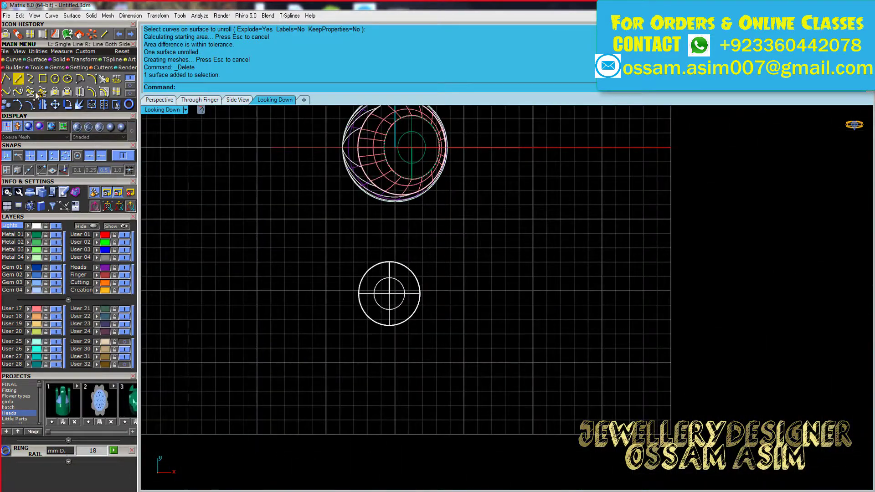
scroll(463, 274, up, 5)
scroll(445, 247, up, 2)
click(444, 245)
text(0)
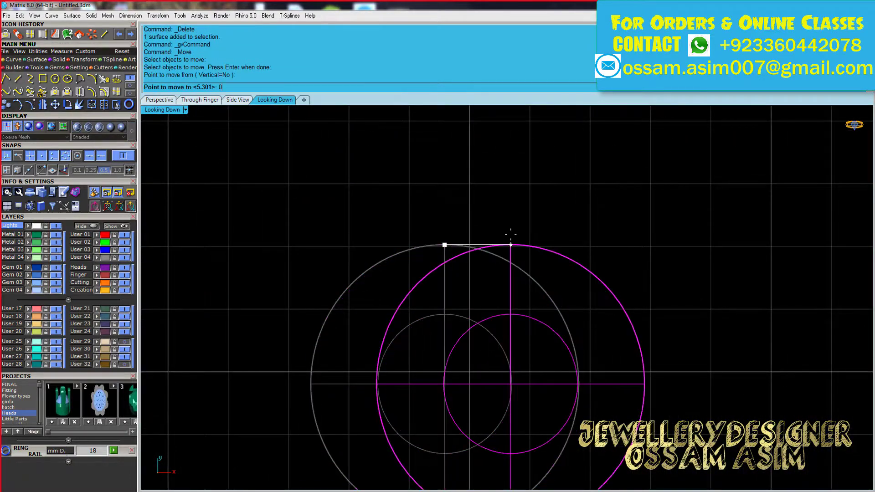
Place the disc, then draw a diagonal line centred on the circles' centre
key(Return)
scroll(406, 219, down, 3)
click(18, 79)
click(461, 311)
scroll(538, 226, down, 2)
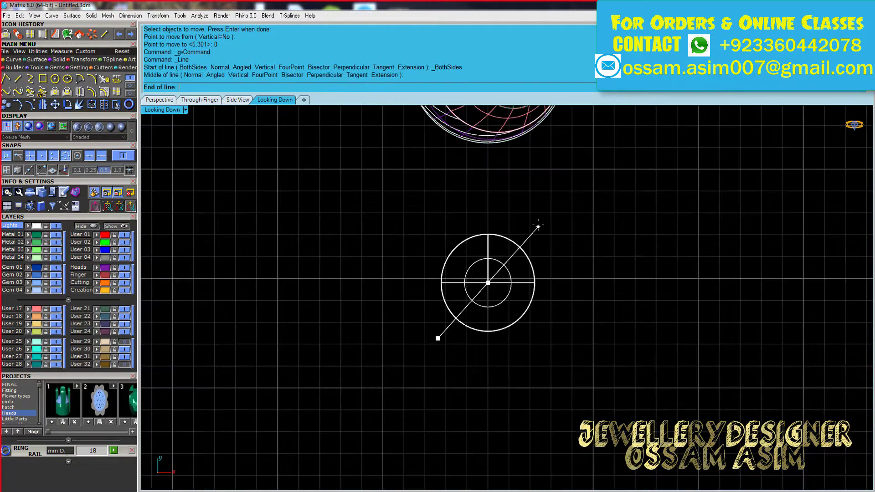
click(574, 192)
scroll(480, 195, up, 3)
Offset the diagonal line 0.5 to both sides, giving three parallel lines
click(91, 91)
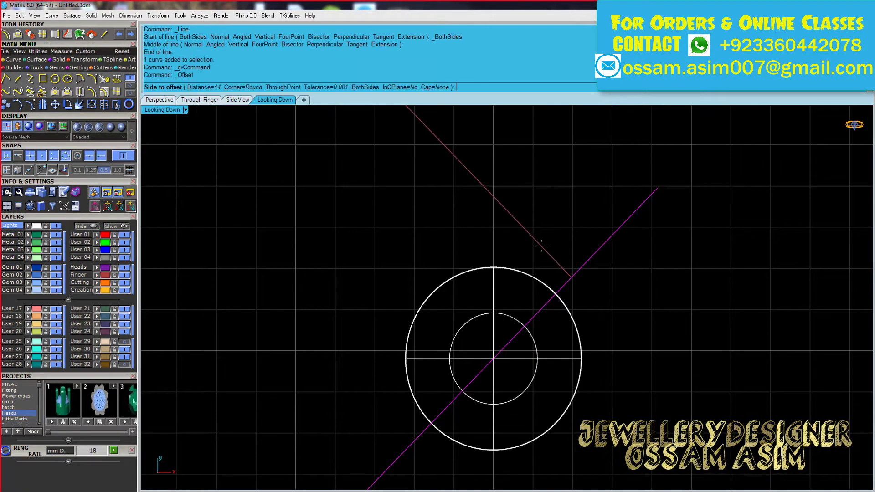
text(5)
key(Return)
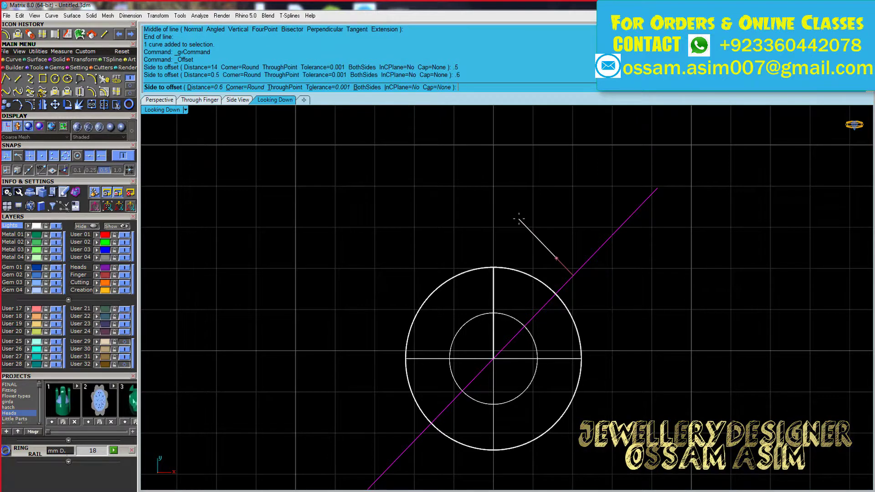
click(519, 219)
key(Return)
click(545, 250)
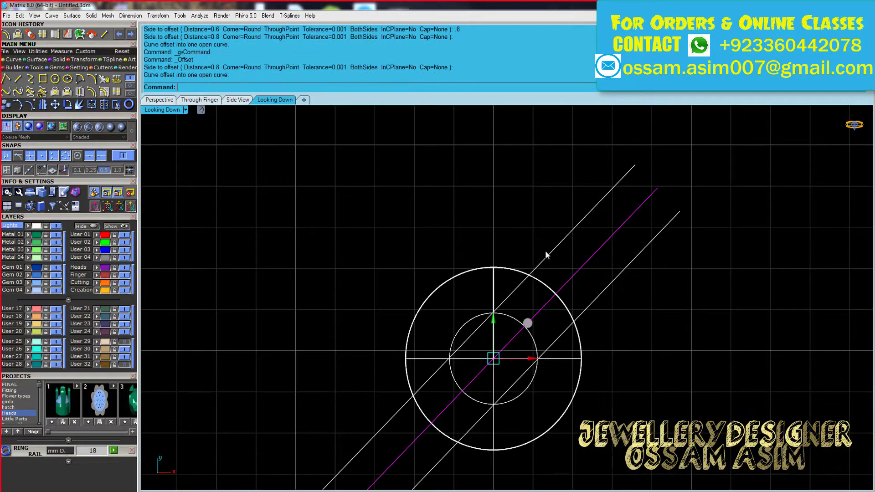
scroll(573, 214, up, 2)
scroll(551, 238, down, 3)
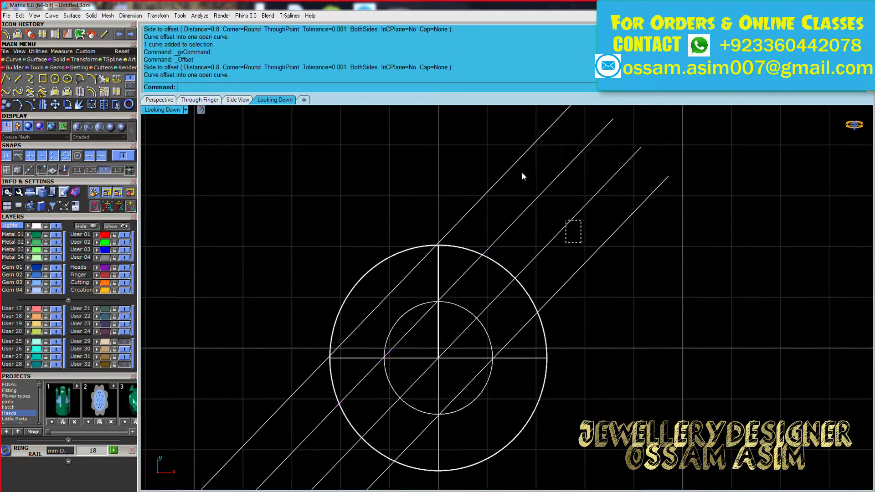
Mirror the three parallel lines to add more, then select five diagonal lines
drag(521, 176, 581, 229)
click(573, 252)
scroll(573, 252, up, 3)
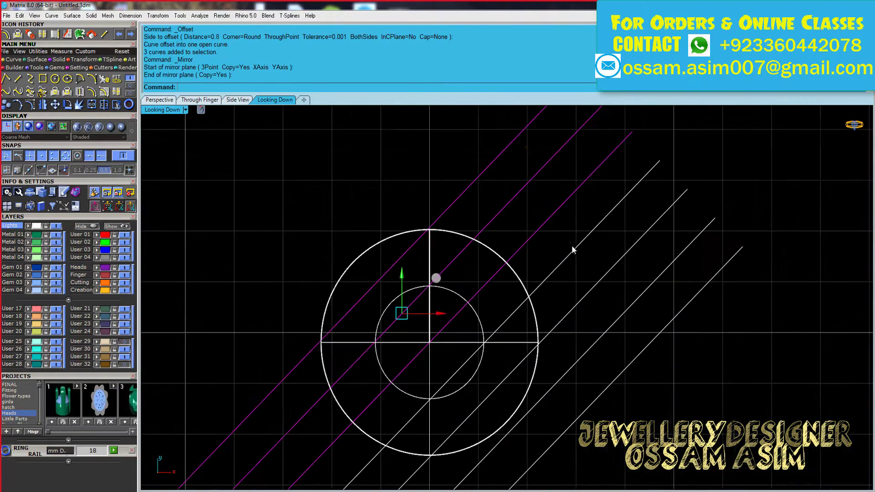
scroll(606, 338, down, 2)
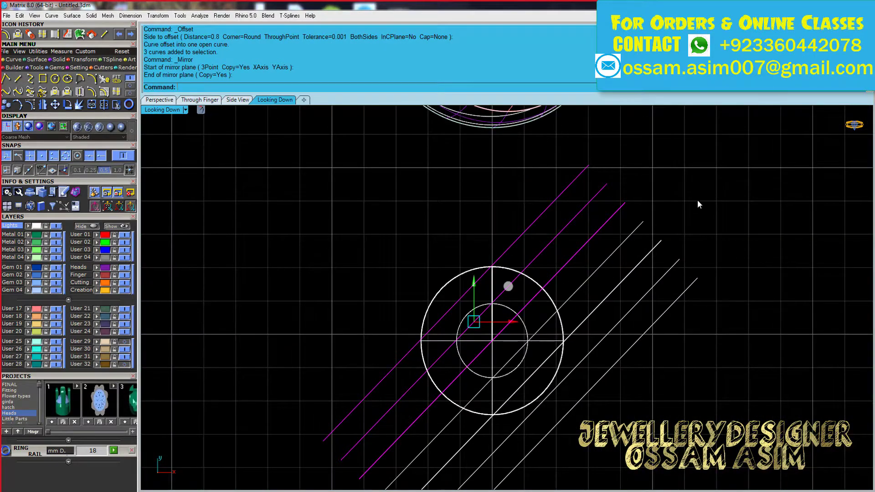
click(570, 236)
scroll(570, 236, down, 1)
scroll(540, 256, up, 2)
scroll(542, 258, down, 2)
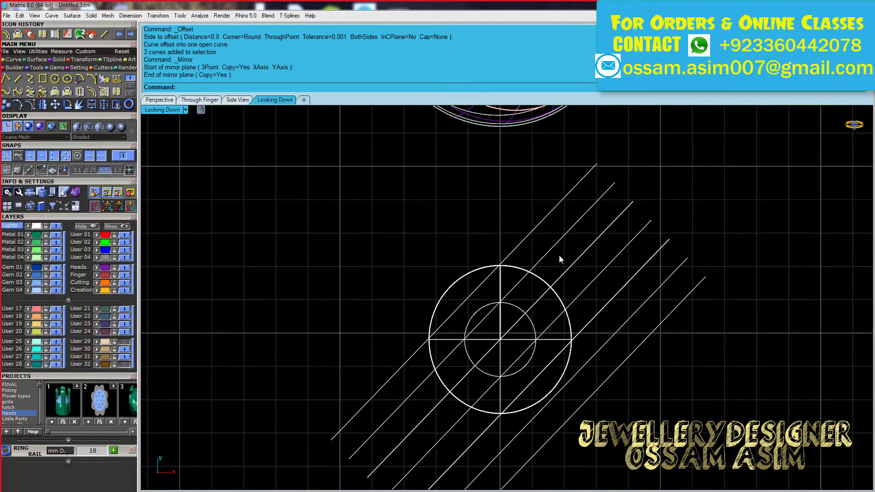
drag(690, 167, 657, 255)
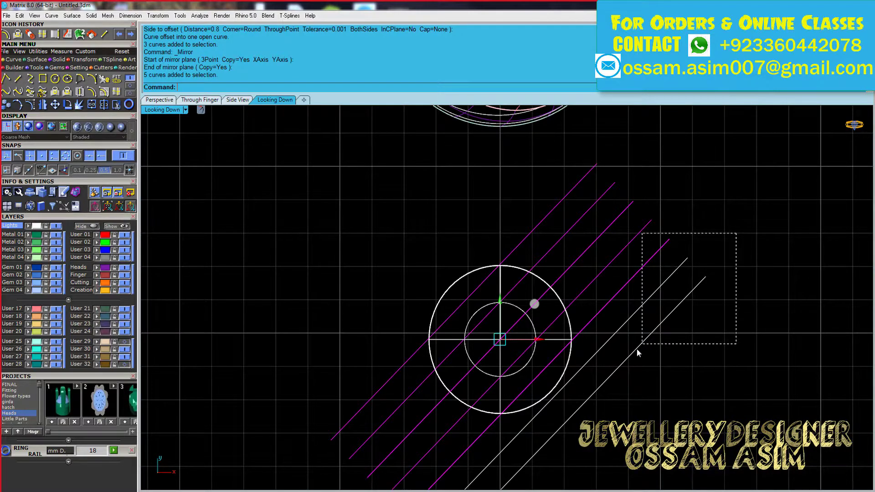
Scale the selected diagonal lines in 2D about the circle's centre
scroll(553, 323, up, 2)
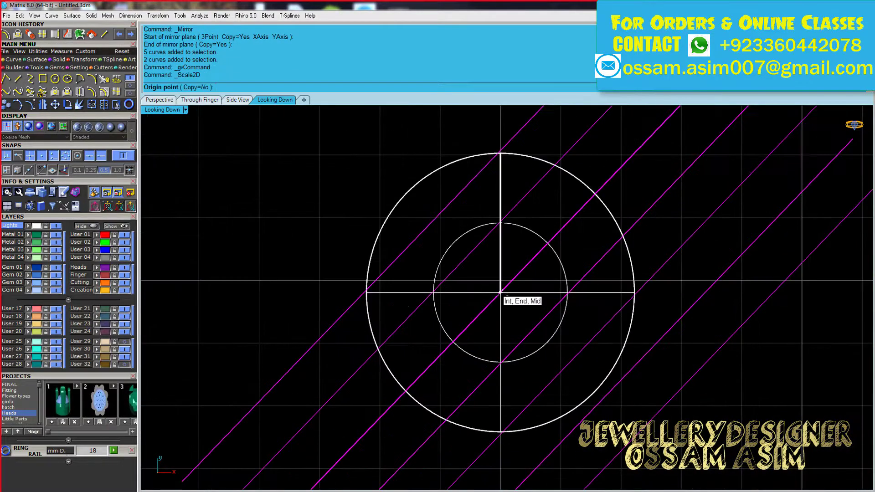
click(407, 267)
click(738, 364)
click(697, 372)
scroll(387, 343, down, 2)
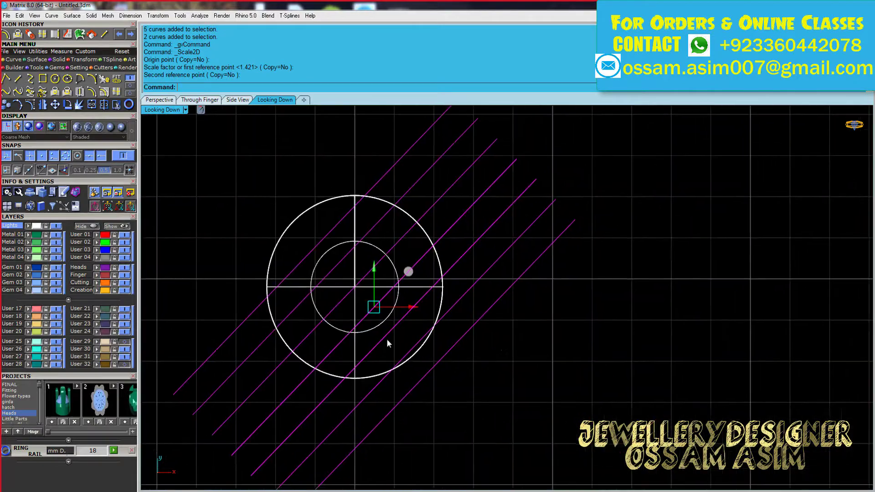
scroll(470, 337, down, 1)
click(470, 359)
scroll(395, 321, down, 1)
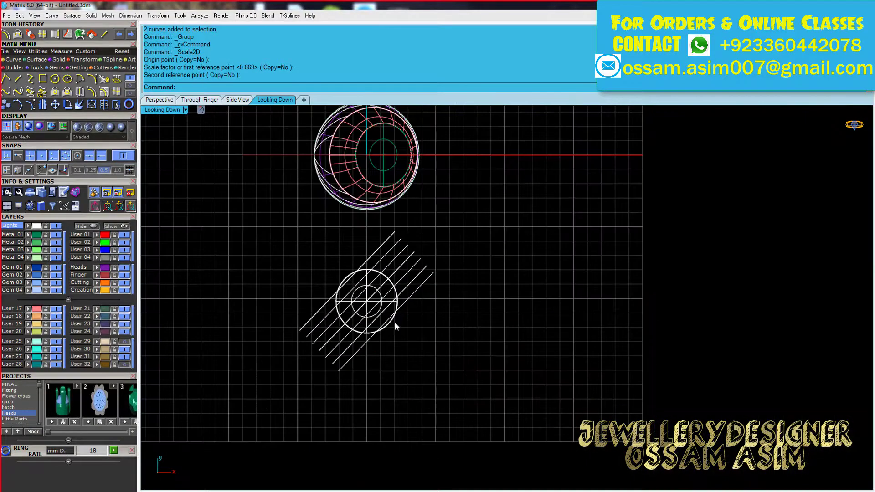
scroll(395, 322, up, 2)
Mirror all seven diagonal lines across the Y axis to form a crossing grid
right_drag(394, 322, 462, 250)
click(461, 254)
scroll(433, 205, up, 2)
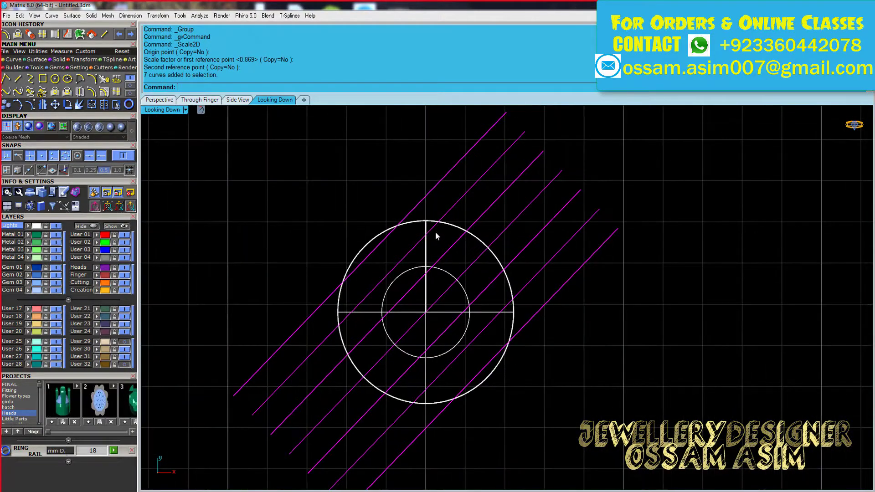
text(0)
key(Return)
click(430, 154)
scroll(362, 260, up, 1)
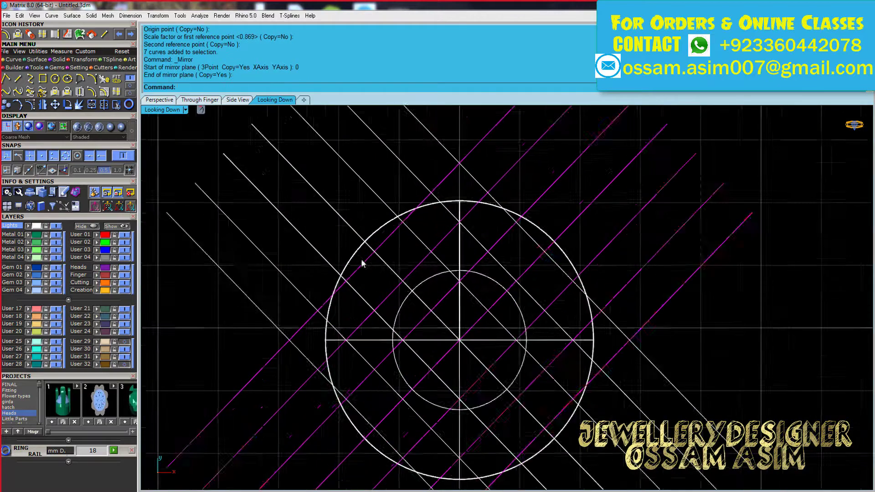
scroll(363, 269, down, 3)
scroll(363, 270, up, 3)
Select the flat disc surface and all grid lines for projecting
click(78, 132)
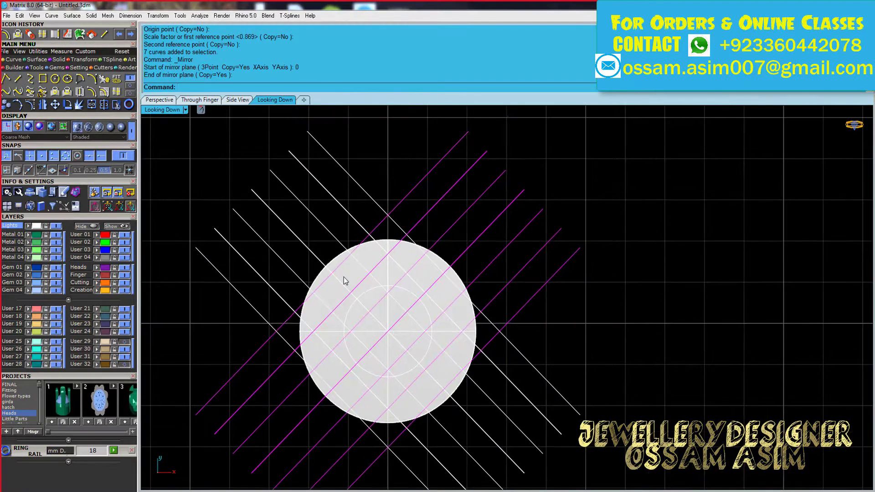
scroll(529, 291, down, 2)
scroll(480, 351, up, 3)
right_drag(480, 351, 565, 329)
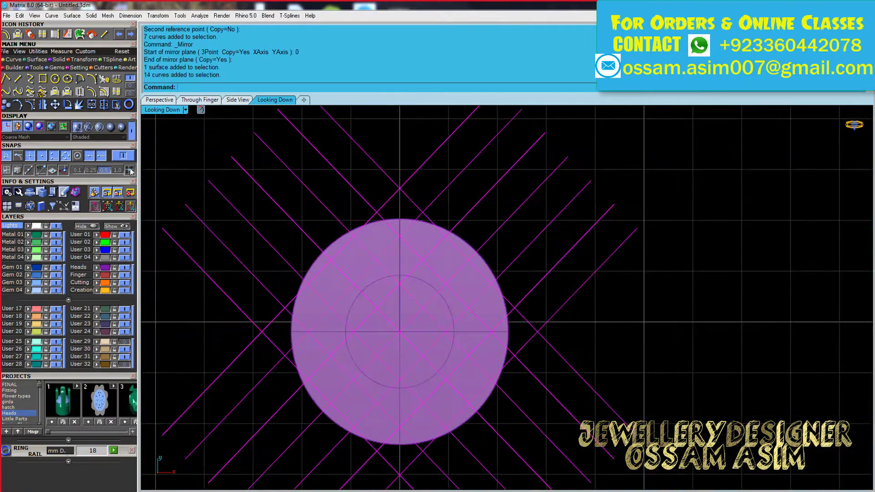
click(67, 91)
click(392, 264)
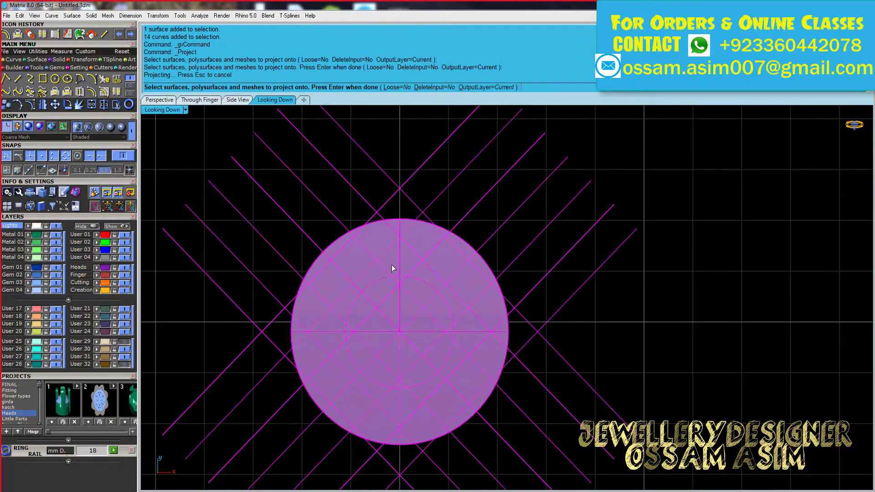
key(Return)
scroll(393, 266, down, 3)
click(77, 67)
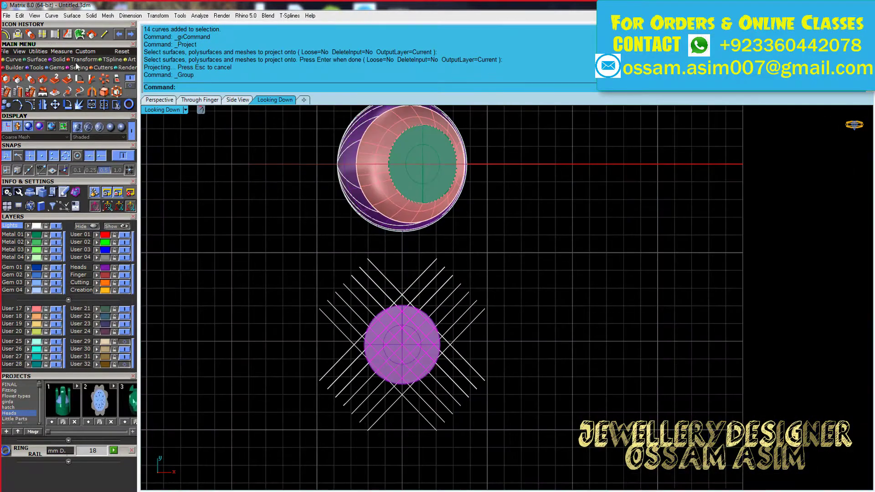
click(129, 86)
click(387, 343)
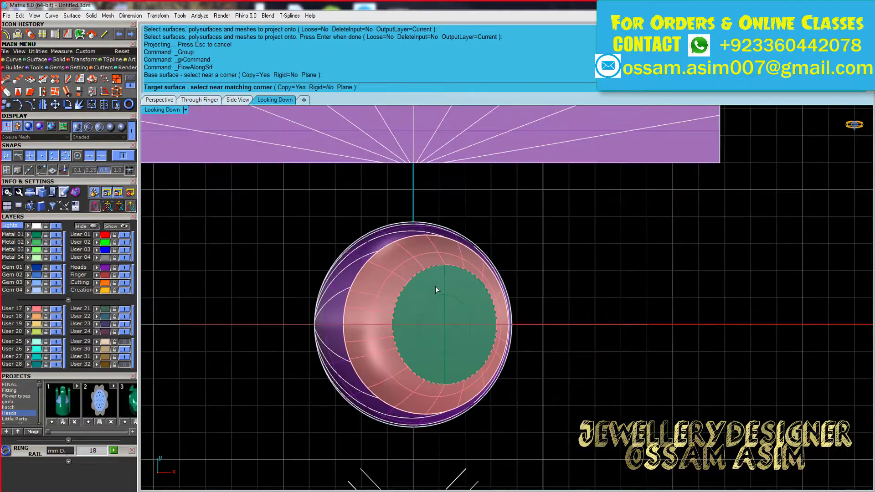
click(436, 286)
scroll(429, 319, up, 2)
click(59, 60)
click(6, 92)
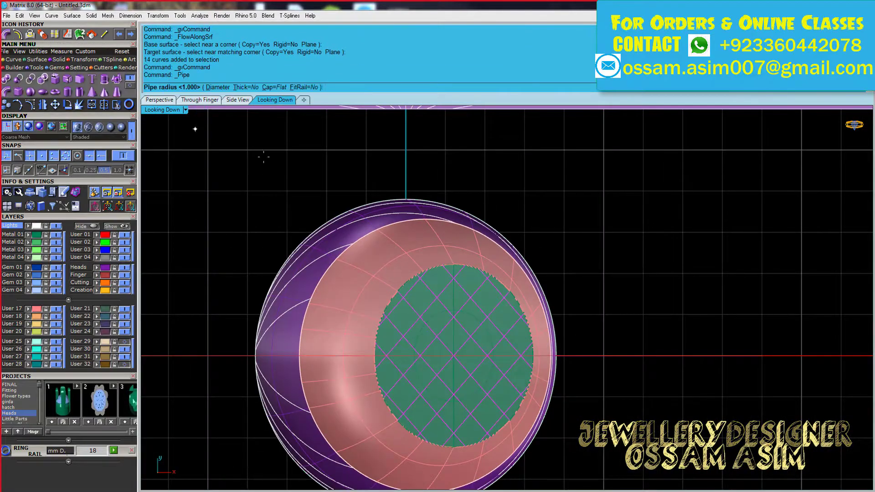
text(3)
key(Return)
key(ctrl+a)
key(ctrl+z)
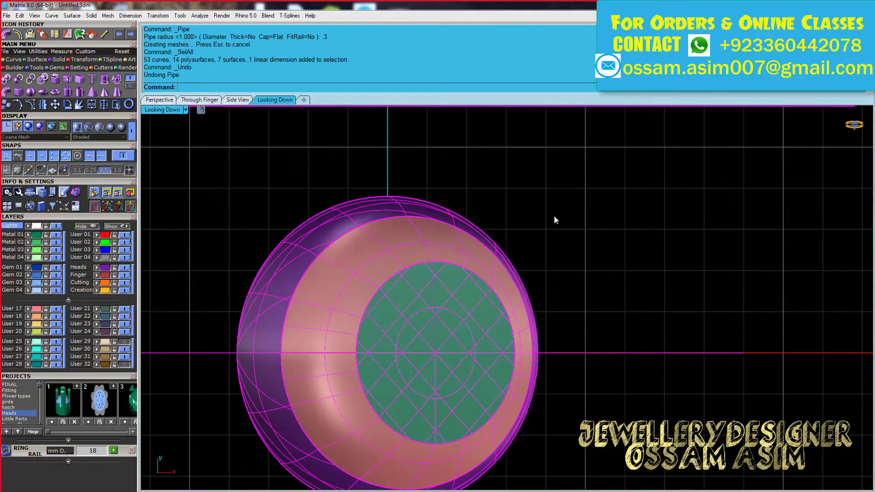
scroll(554, 221, down, 3)
scroll(393, 261, up, 3)
key(ctrl+z)
click(393, 260)
click(199, 100)
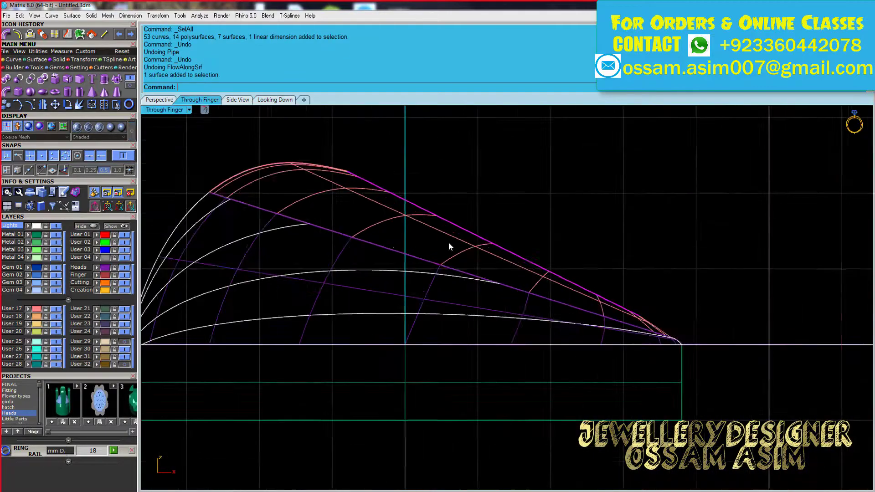
scroll(449, 247, down, 3)
click(35, 60)
click(69, 90)
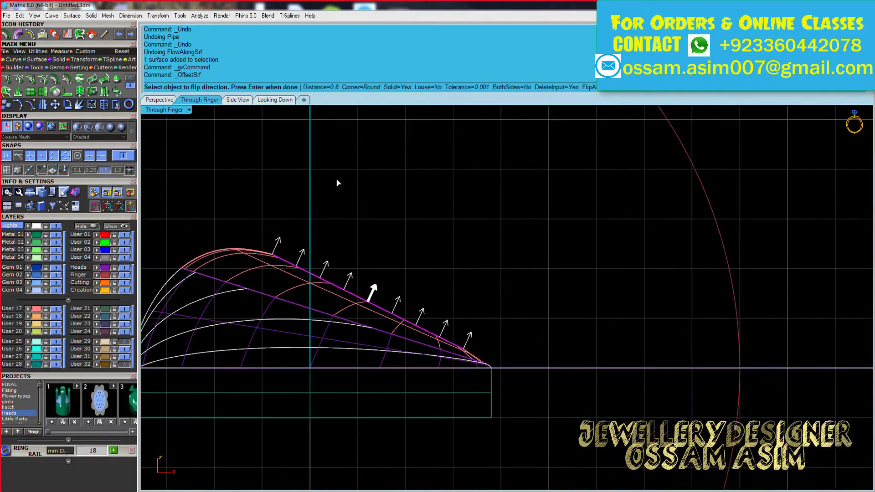
click(159, 100)
right_drag(708, 349, 410, 228)
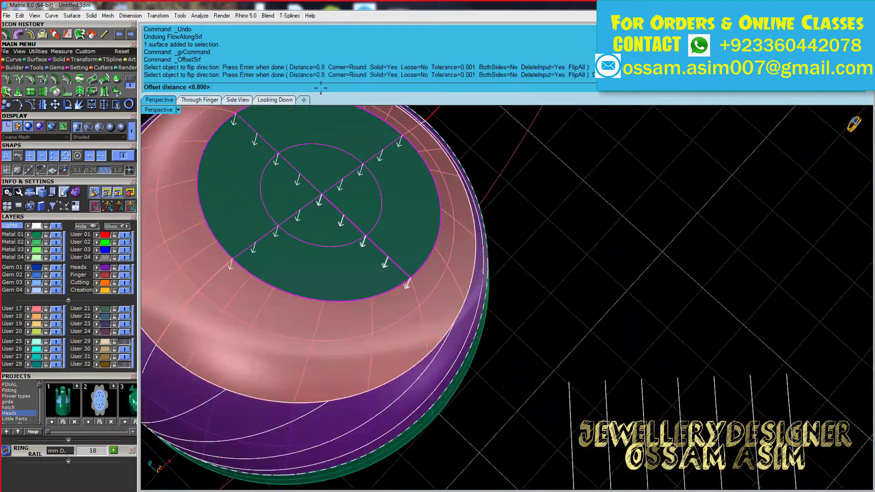
text(.3)
key(Return)
click(321, 89)
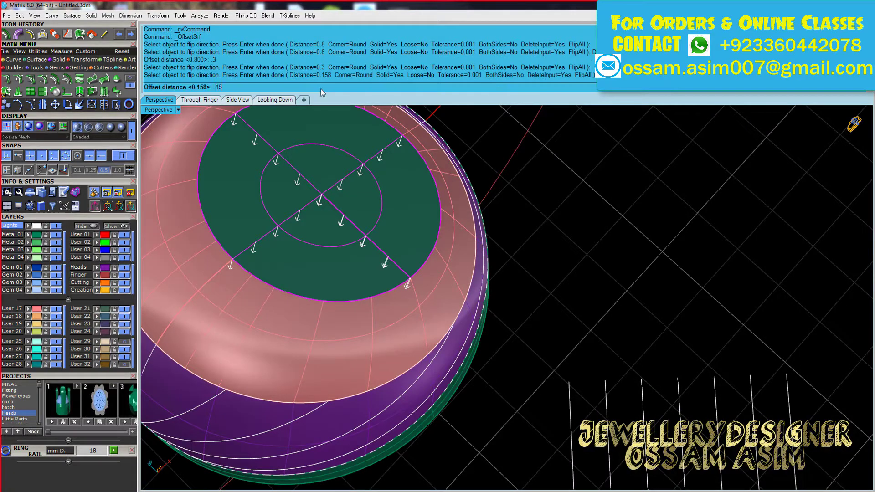
text(.15)
key(Return)
click(401, 87)
scroll(409, 256, down, 2)
scroll(422, 220, up, 2)
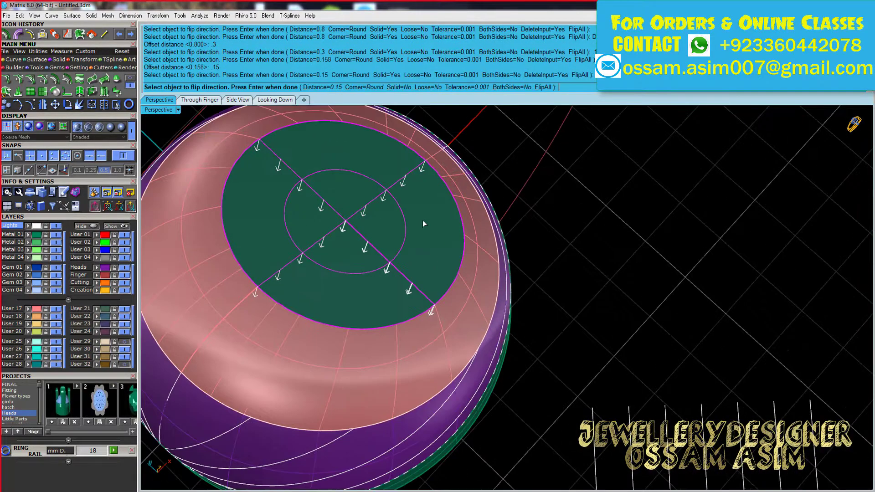
key(Return)
right_drag(474, 223, 292, 269)
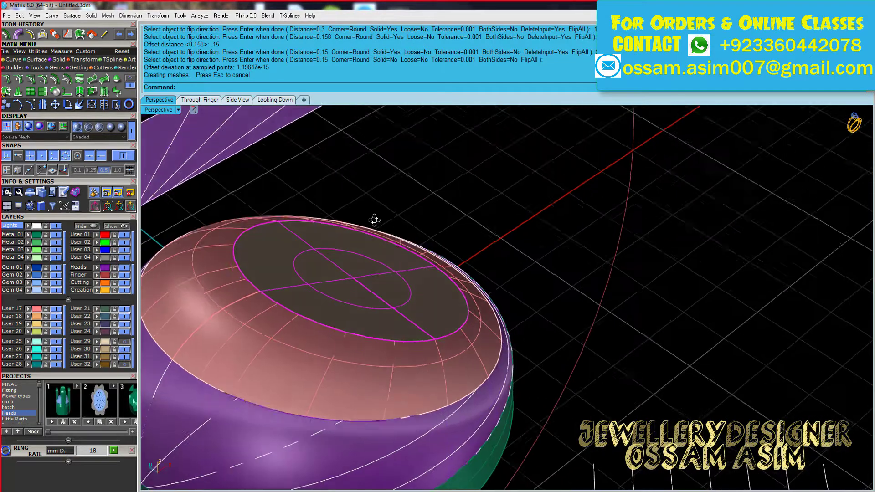
key(ctrl+z)
scroll(294, 275, up, 1)
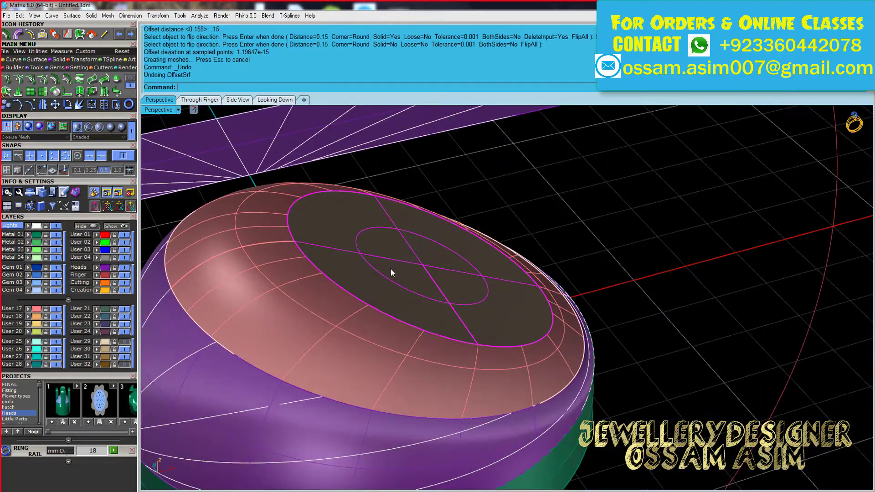
Complete the top surface offset and delete grid line parts outside the circle
click(9, 36)
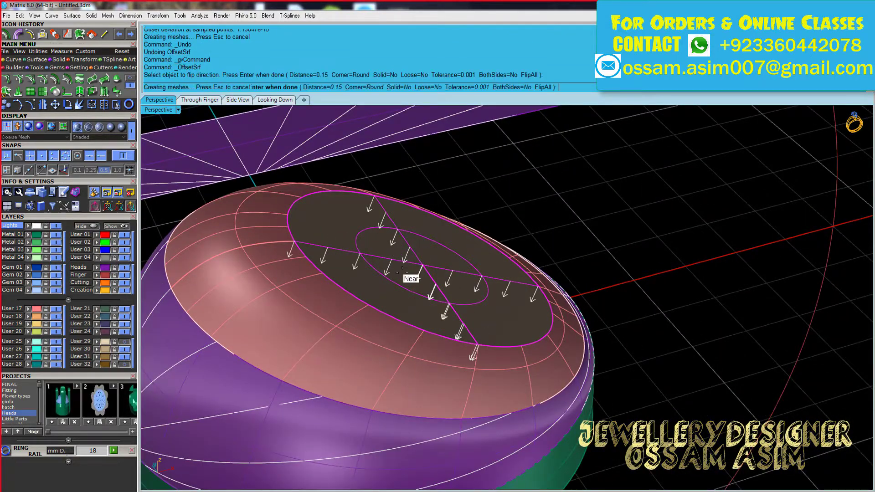
key(Return)
click(448, 288)
scroll(448, 288, down, 5)
right_drag(448, 288, 505, 220)
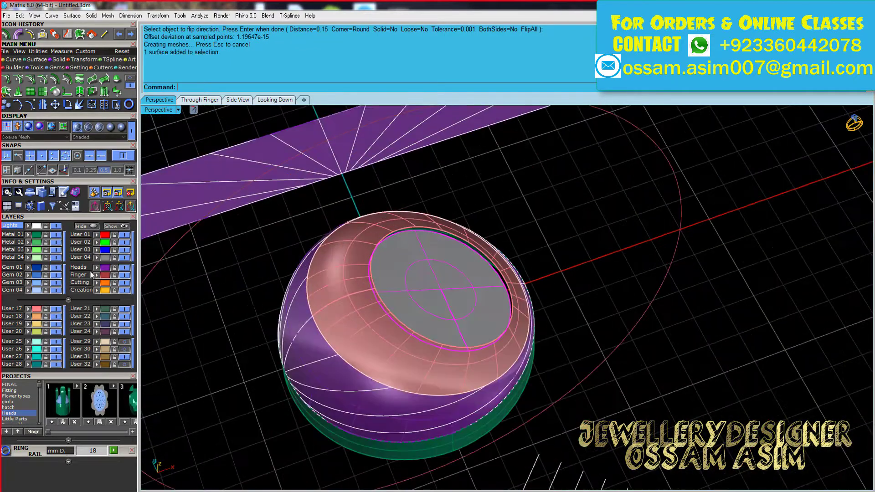
scroll(606, 376, down, 2)
scroll(463, 398, up, 3)
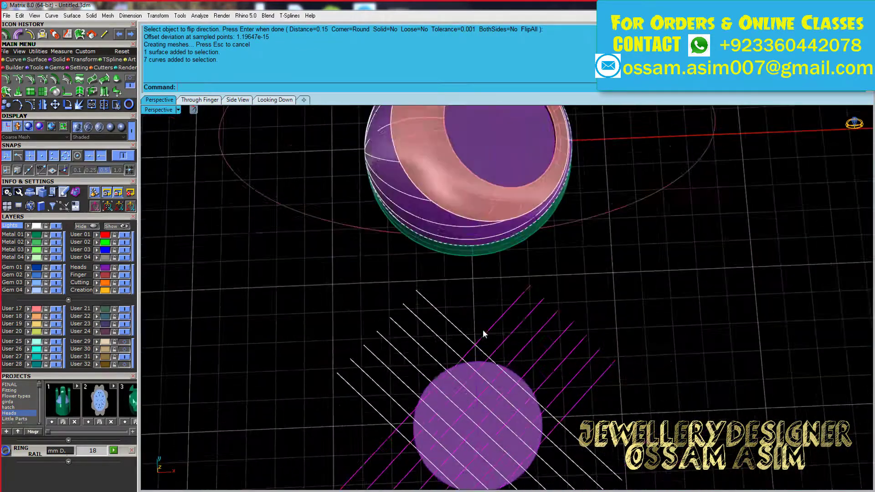
scroll(483, 329, up, 2)
key(Delete)
scroll(398, 355, down, 3)
scroll(408, 356, up, 3)
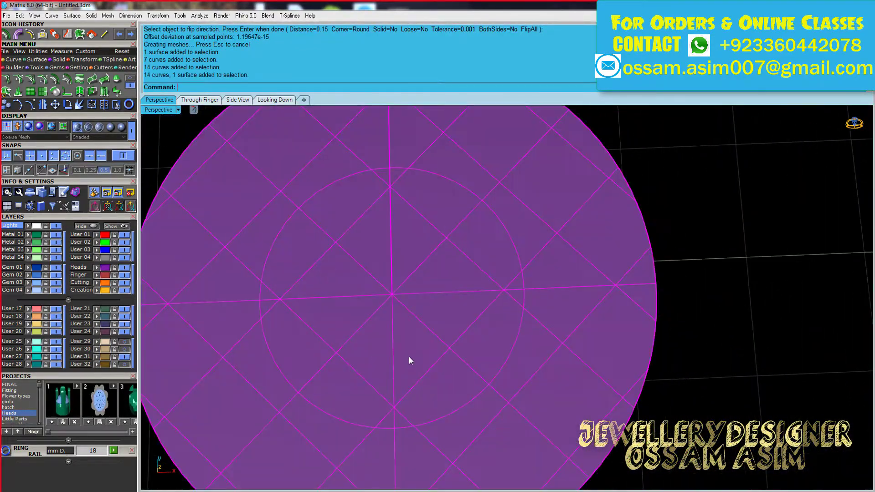
Group the trimmed crosshatch curves
key(ctrl+a)
ctrl+click(409, 357)
key(ctrl+g)
scroll(409, 356, down, 3)
scroll(409, 357, down, 1)
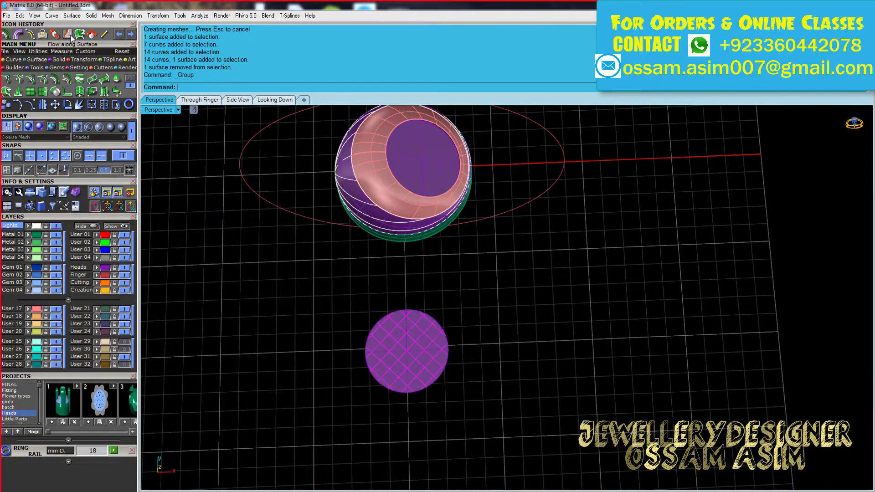
Flow the grouped grid from the flat circle onto the dome's top surface
click(67, 34)
scroll(415, 364, up, 2)
click(415, 363)
scroll(430, 259, down, 2)
scroll(471, 236, up, 3)
click(497, 222)
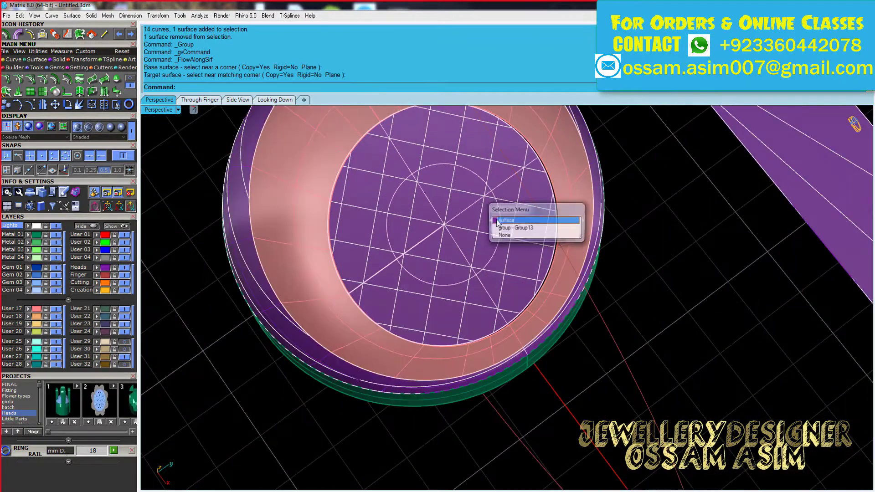
click(499, 204)
click(506, 222)
text(3)
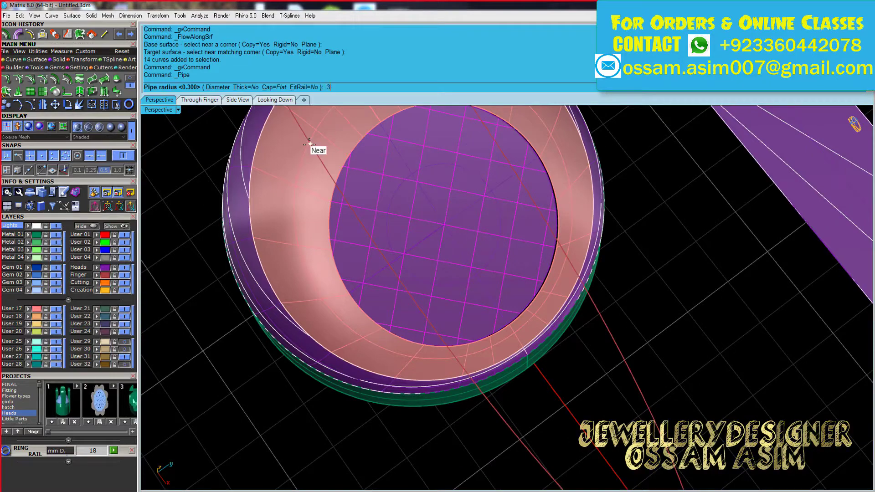
Pipe the flowed grid curves at 0.3 diameter
key(Return)
key(ctrl+z)
key(Return)
click(217, 88)
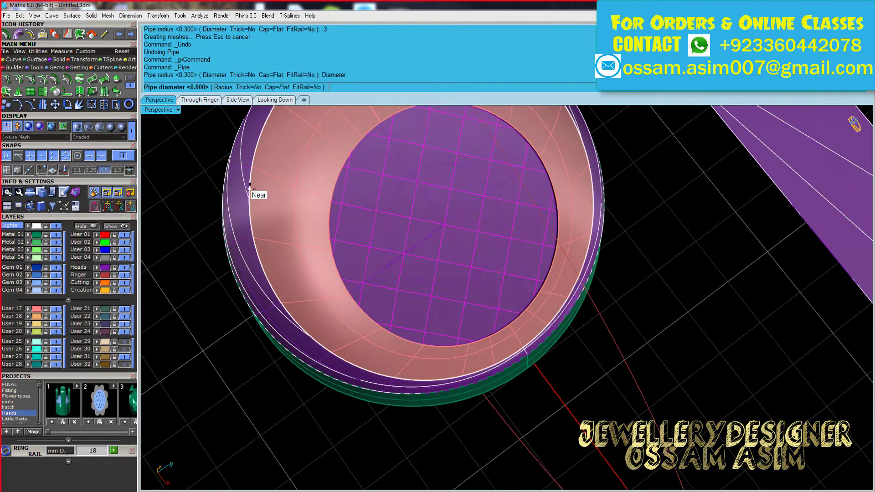
text(.3)
key(Return)
key(ctrl+z)
key(Return)
Redo the 0.3 pipes with Cap=Round and group the lattice pipes
key(c)
key(Return)
key(r)
key(Return)
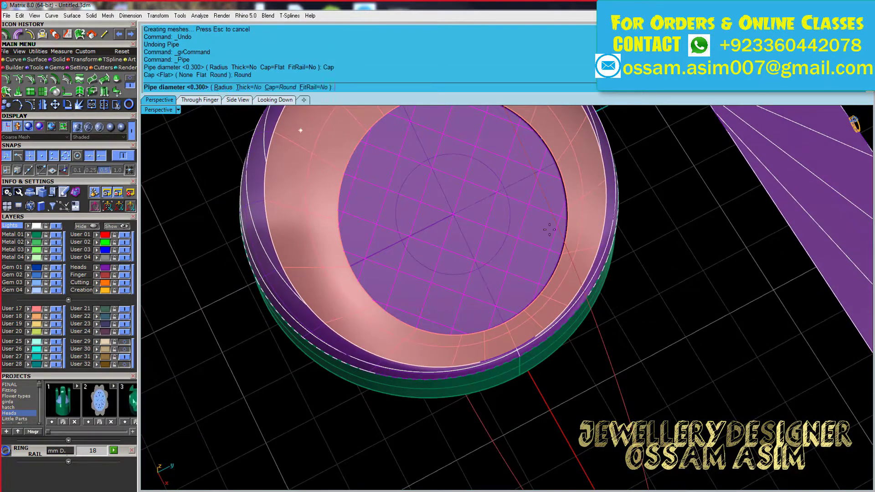
key(Return)
scroll(387, 217, down, 5)
key(ctrl+g)
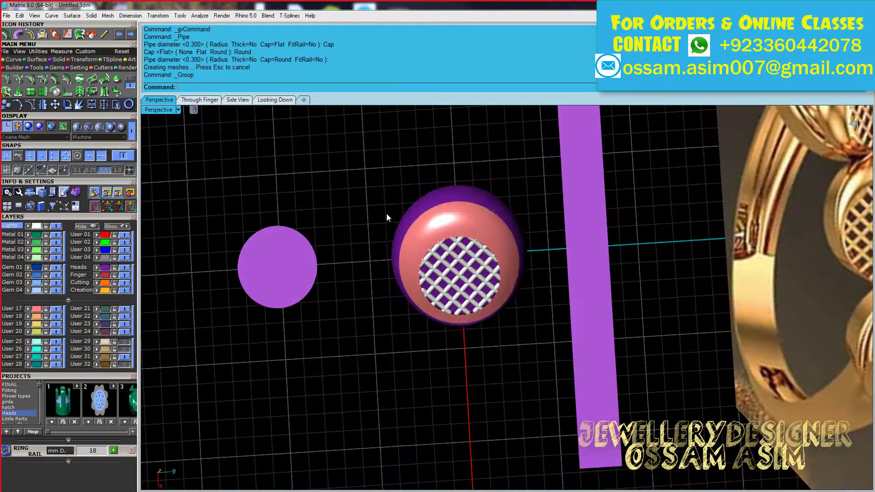
scroll(387, 217, up, 3)
scroll(473, 213, up, 3)
scroll(473, 213, down, 2)
Offset the selected dome surface 0.15 inward
mouse_move(439, 342)
right_down()
mouse_move(511, 245)
mouse_move(360, 244)
right_up()
click(354, 242)
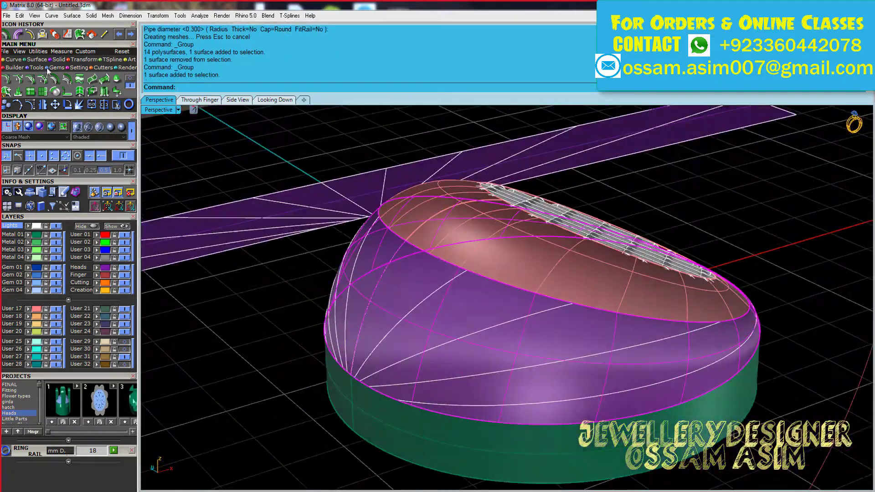
click(412, 288)
scroll(412, 288, up, 2)
scroll(449, 258, up, 2)
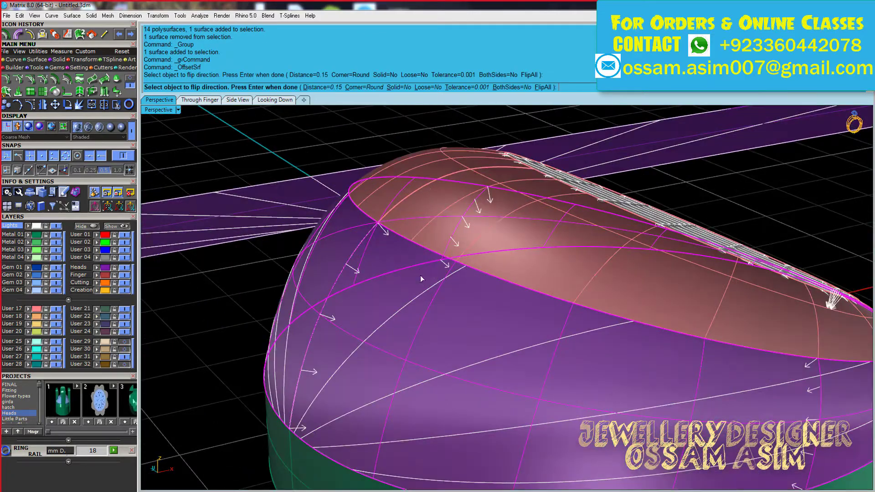
key(Return)
scroll(420, 276, down, 4)
Orbit around the ring to inspect the inward-offset dome
right_drag(420, 276, 412, 335)
scroll(412, 335, up, 4)
scroll(401, 379, down, 1)
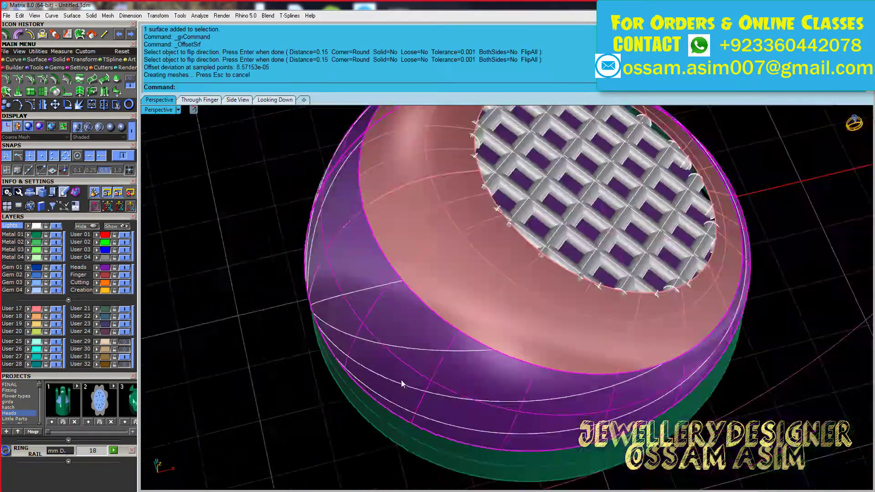
right_drag(401, 380, 408, 292)
scroll(408, 292, down, 3)
scroll(408, 292, up, 4)
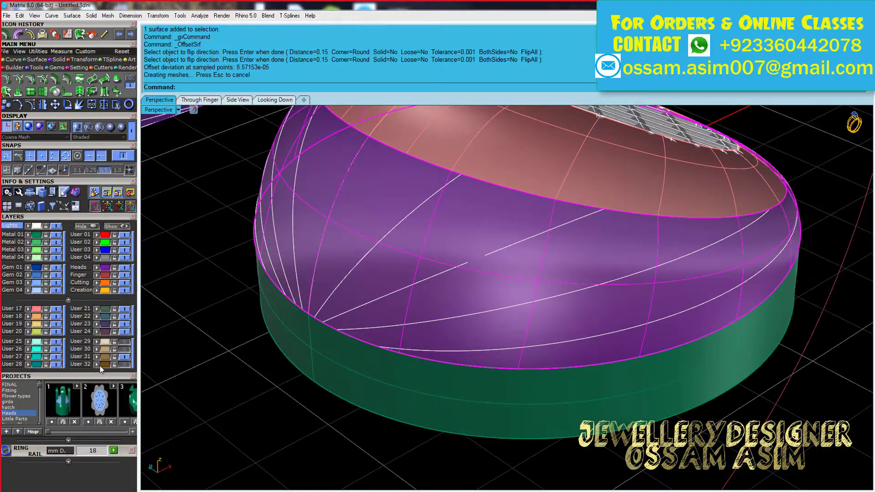
scroll(308, 289, down, 1)
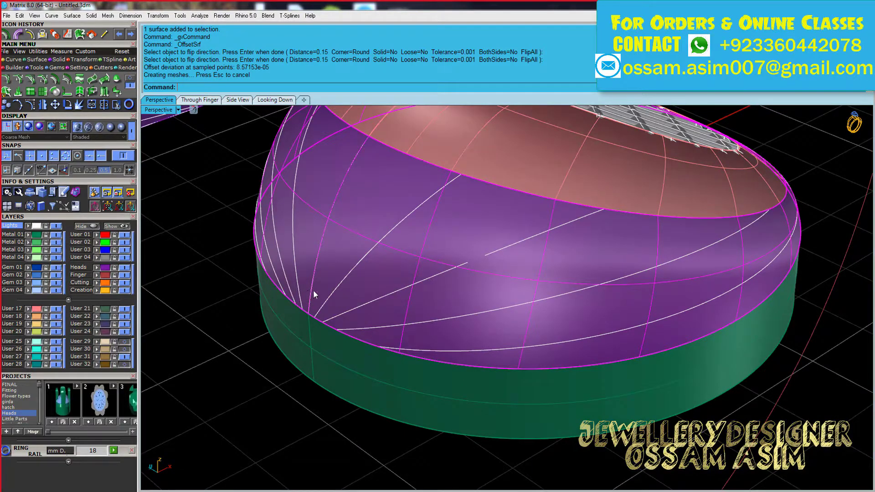
right_drag(313, 289, 115, 315)
Pull the radiating rib curves onto the dome surface
click(327, 305)
scroll(327, 304, up, 5)
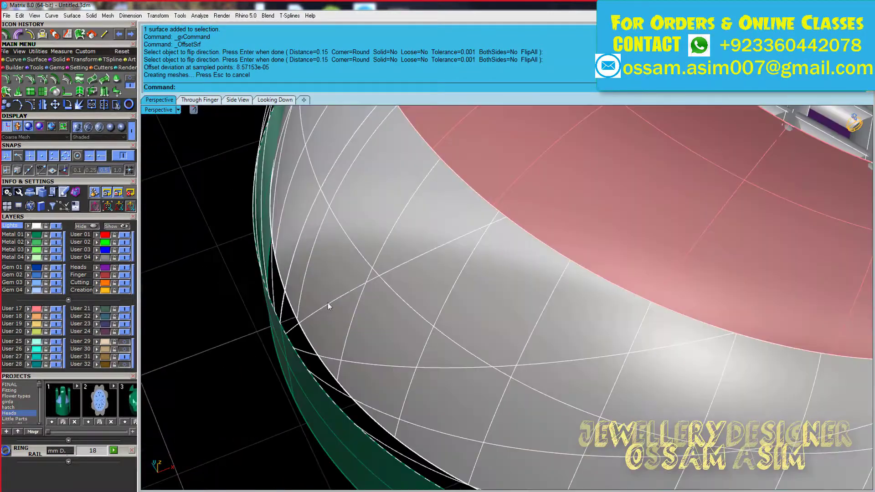
scroll(376, 292, down, 5)
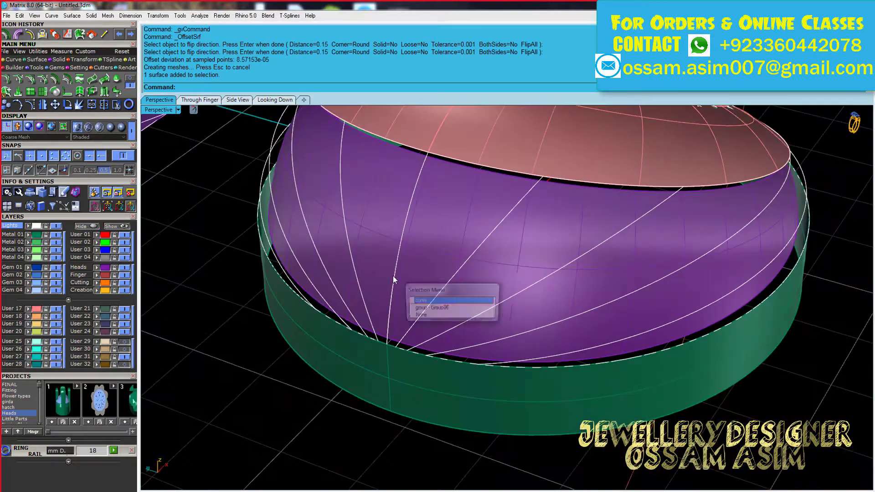
right_drag(376, 291, 346, 273)
click(58, 94)
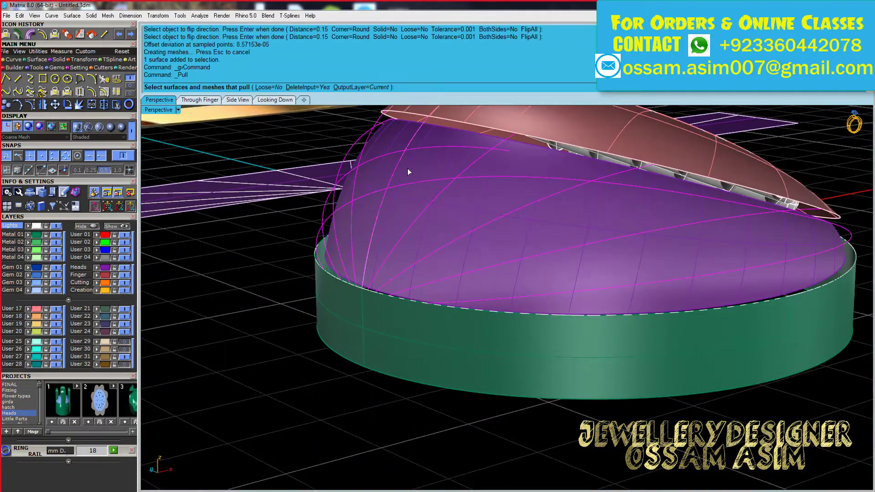
click(417, 174)
key(Return)
right_drag(417, 173, 406, 236)
scroll(406, 236, down, 3)
scroll(442, 244, up, 5)
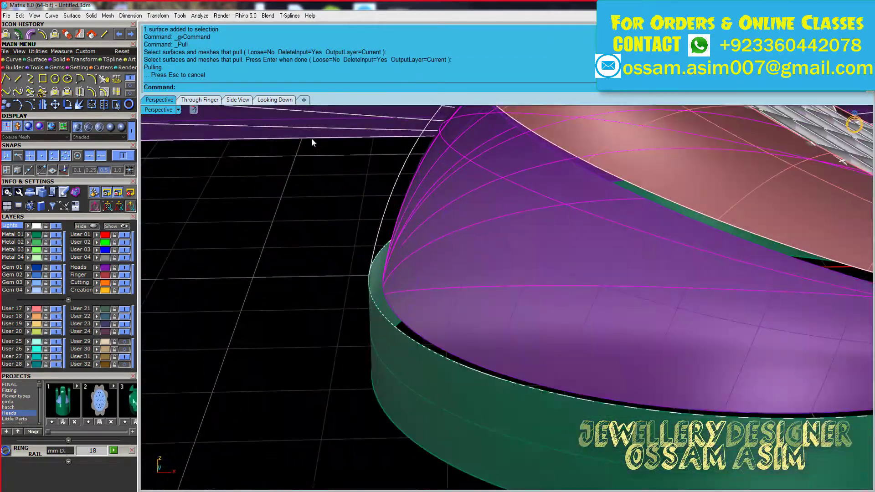
Pipe the dome rib curves and delete the unwanted ring-shaped edge pipe
click(91, 91)
key(Return)
scroll(501, 273, down, 5)
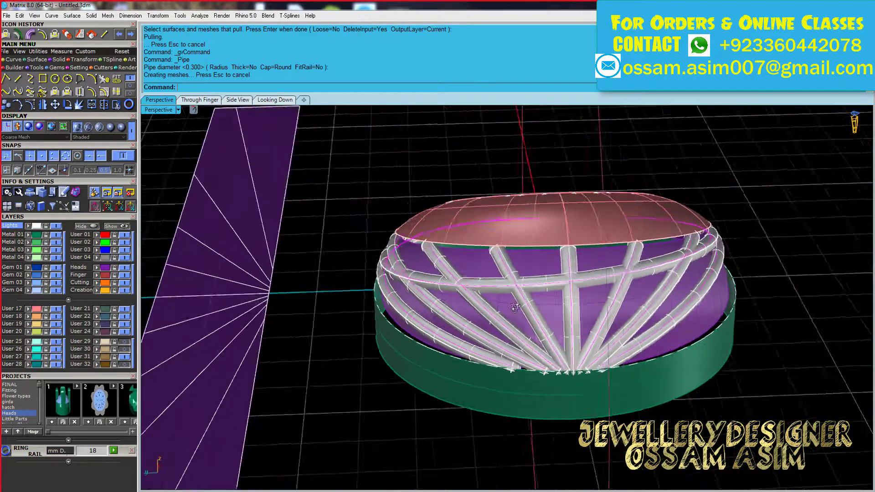
right_drag(502, 274, 577, 279)
key(Delete)
Mirror the rib pipes across the dome's centre so they cover both sides
click(605, 318)
right_drag(605, 319, 498, 351)
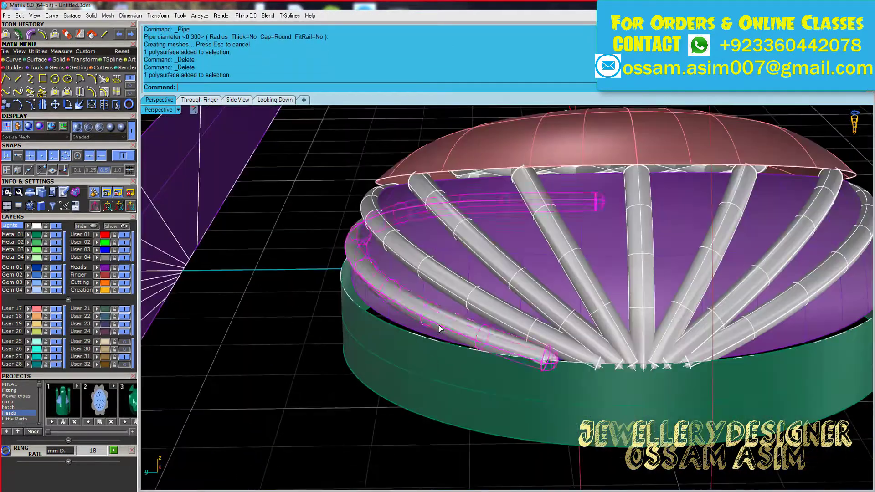
click(576, 403)
right_drag(576, 403, 592, 355)
scroll(602, 319, up, 5)
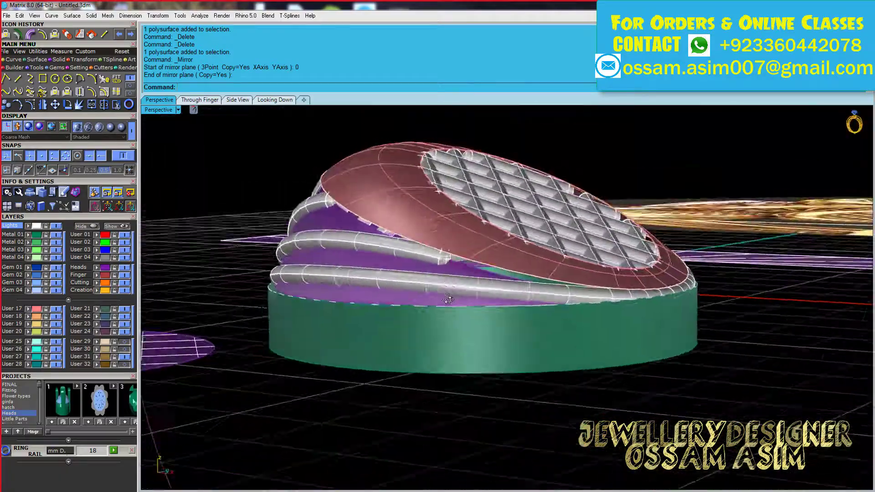
scroll(611, 299, up, 3)
scroll(612, 299, down, 5)
mouse_move(611, 299)
right_down()
mouse_move(404, 237)
mouse_move(311, 197)
mouse_move(281, 234)
right_up()
Select the pink dome surfaces on top of the cap
click(404, 238)
scroll(403, 238, up, 4)
scroll(280, 234, down, 3)
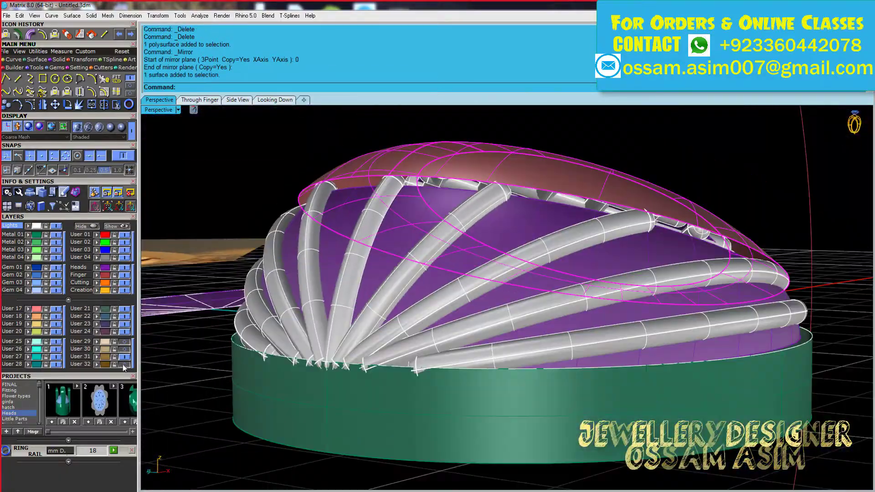
scroll(424, 306, up, 3)
right_drag(424, 306, 352, 420)
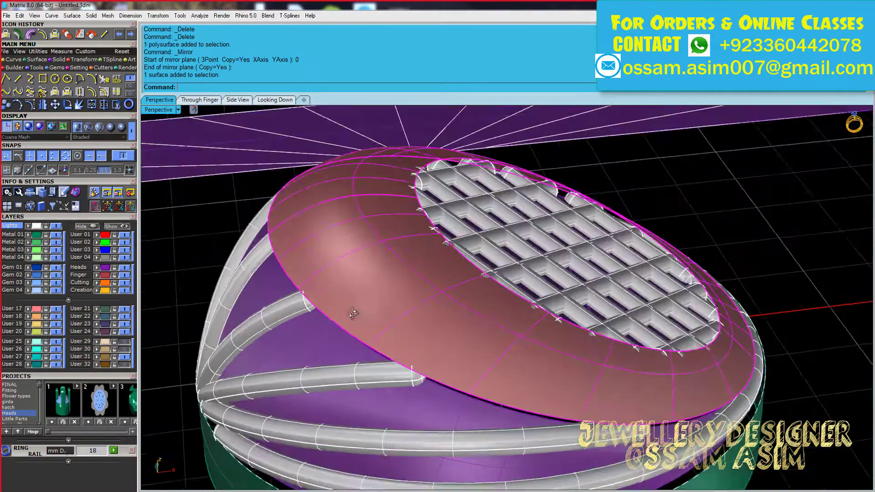
click(319, 338)
Toggle the pipe, lattice grid and brown surface layers to inspect the lattice
click(125, 364)
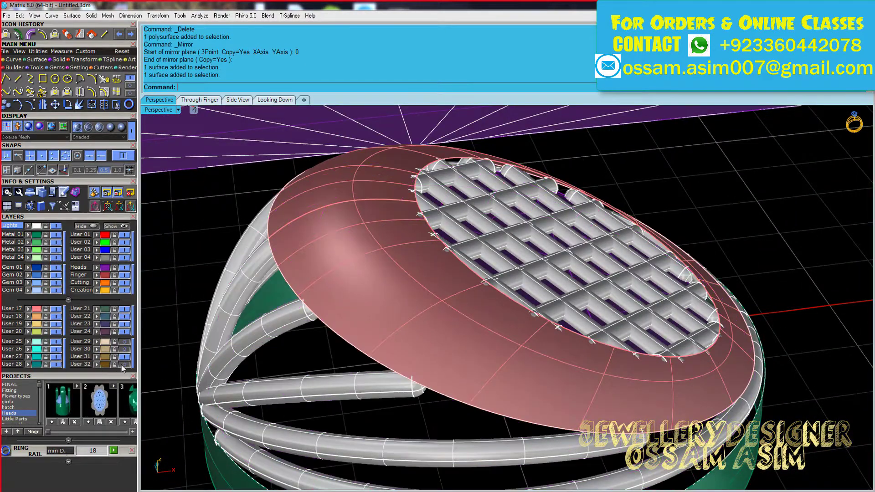
click(124, 356)
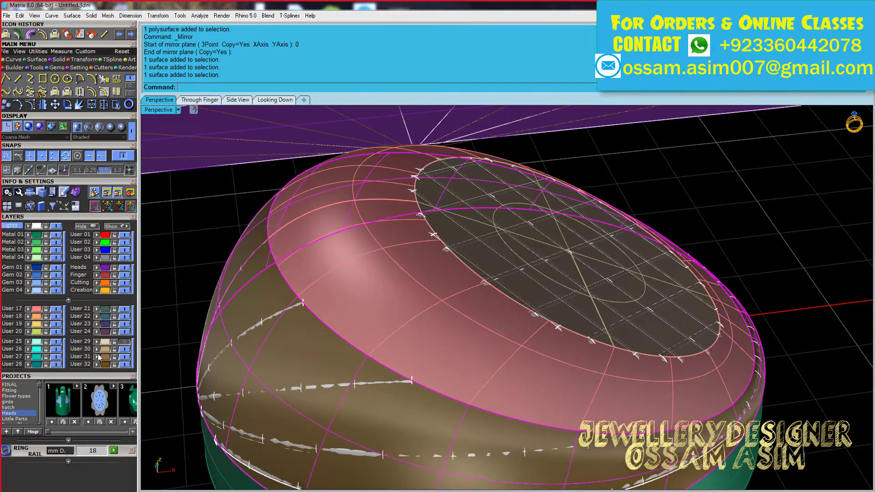
click(124, 357)
scroll(463, 182, down, 6)
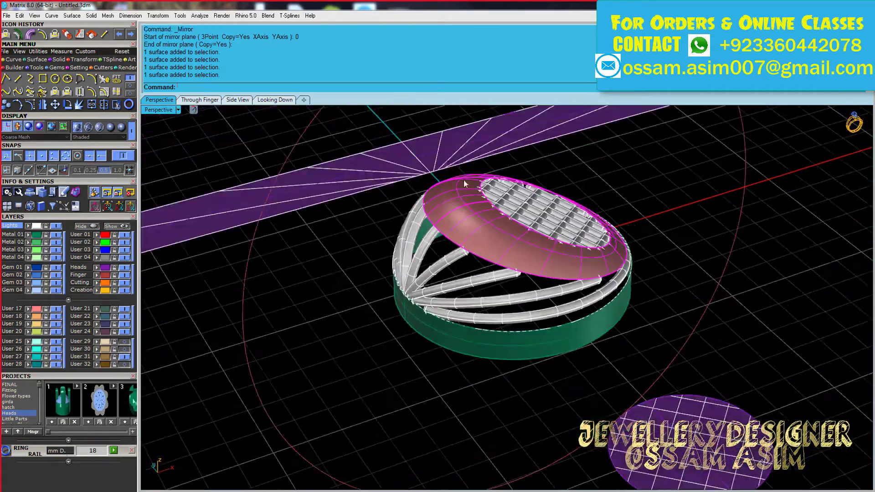
scroll(464, 182, up, 5)
mouse_move(449, 275)
right_down()
mouse_move(431, 250)
mouse_move(469, 305)
mouse_move(455, 319)
mouse_move(433, 314)
right_up()
scroll(431, 250, down, 5)
scroll(456, 319, up, 3)
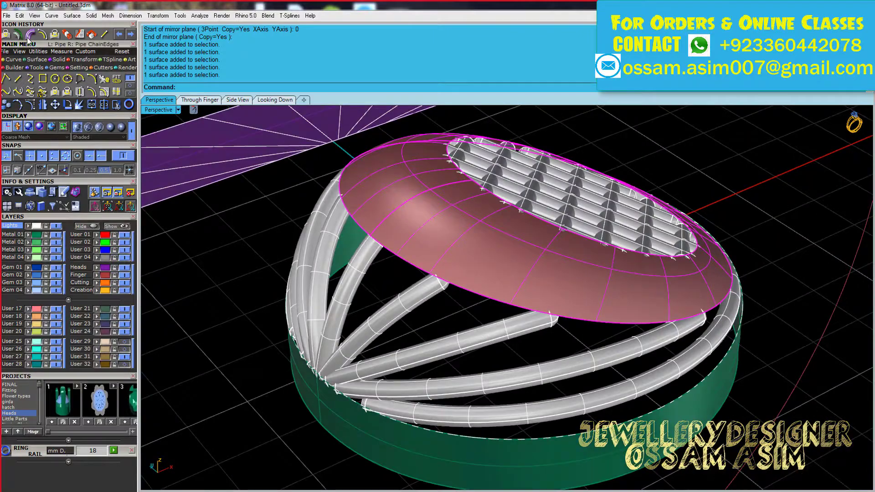
Thicken the pink dome into a solid shell and extract an isocurve from it
key(Return)
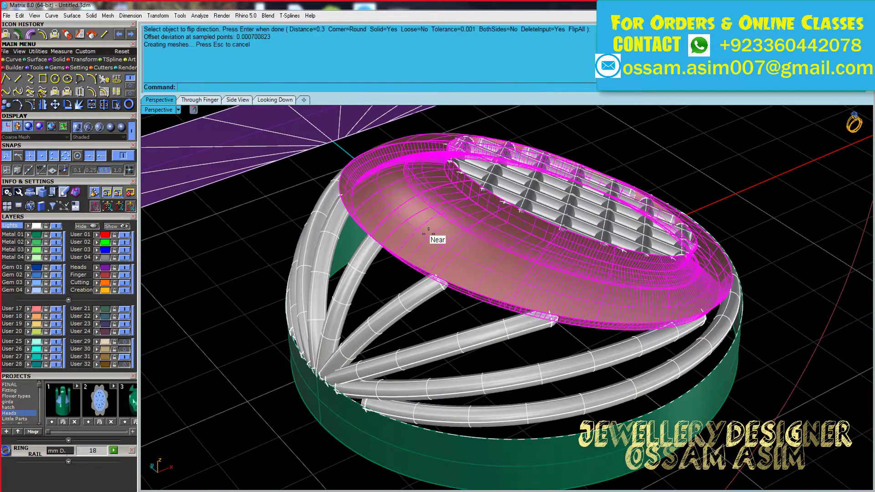
mouse_move(501, 160)
right_down()
mouse_move(634, 227)
mouse_move(699, 216)
right_up()
scroll(511, 247, up, 4)
click(595, 236)
scroll(699, 216, up, 2)
click(336, 88)
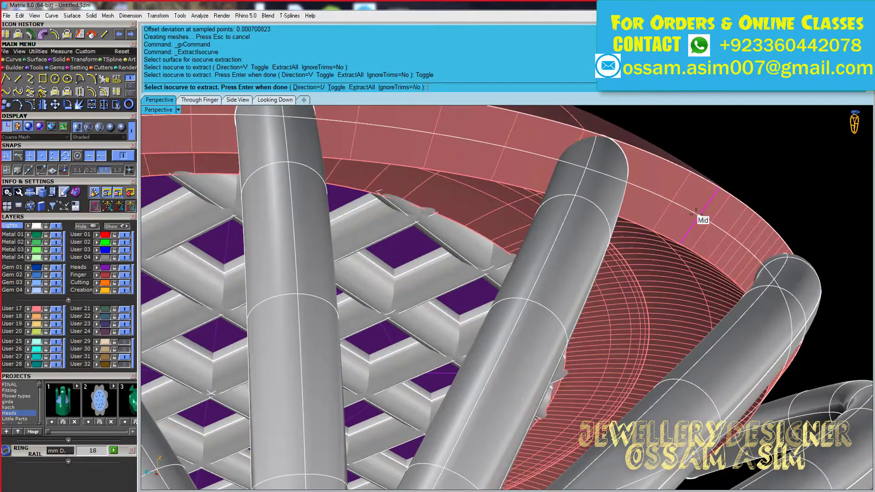
click(43, 34)
Pipe the extracted grid-edge curve with diameter 3 and repeat the pipe command
text(3)
key(Return)
key(Return)
scroll(415, 348, down, 5)
scroll(415, 349, up, 4)
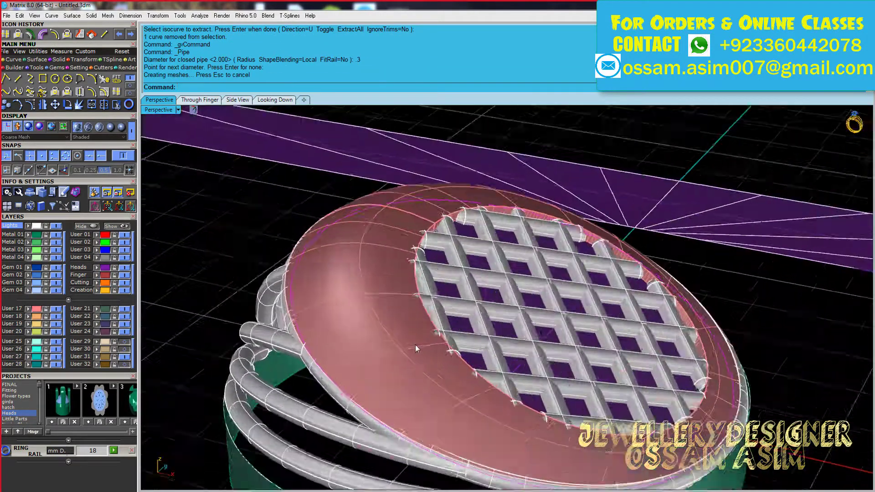
scroll(415, 345, up, 4)
scroll(580, 122, up, 3)
key(Return)
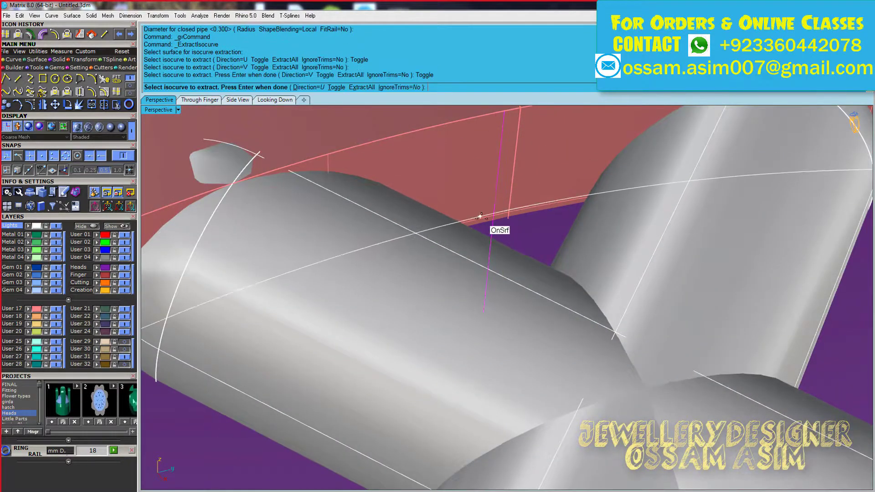
Extract the curve along the grid rim and pipe it at the default diameter
right_drag(490, 237, 718, 214)
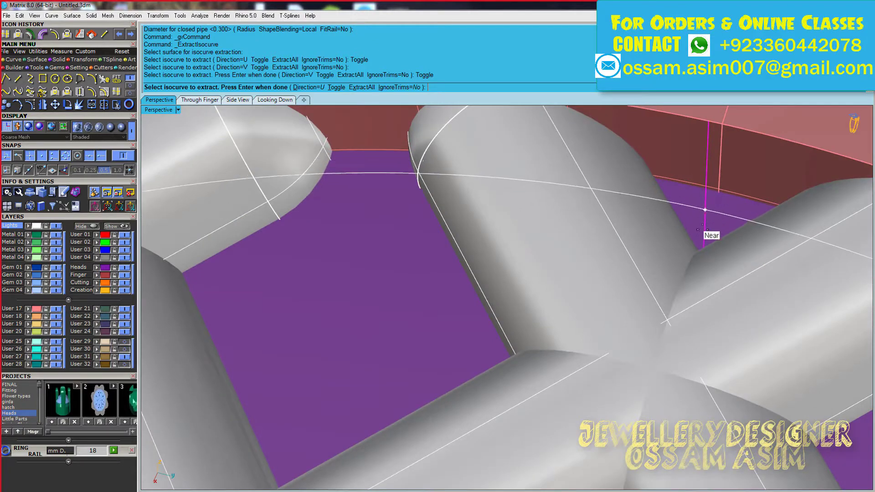
scroll(700, 198, down, 4)
scroll(690, 156, up, 2)
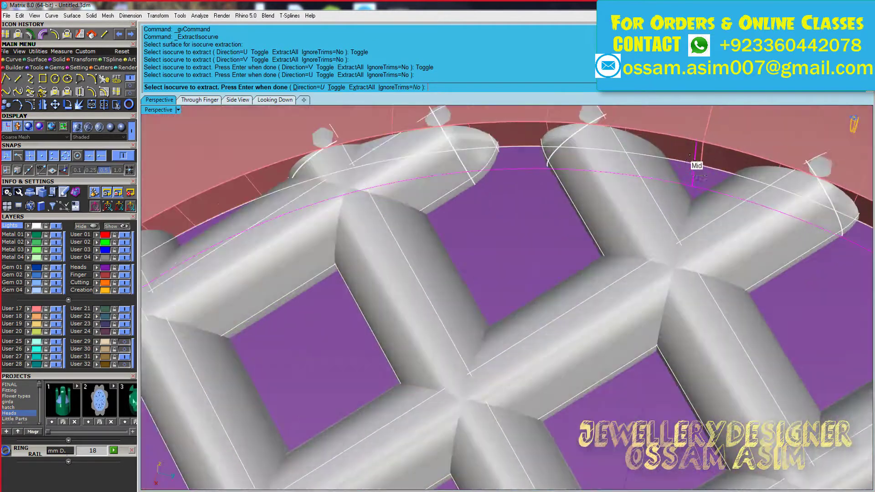
click(691, 175)
key(Return)
key(Return)
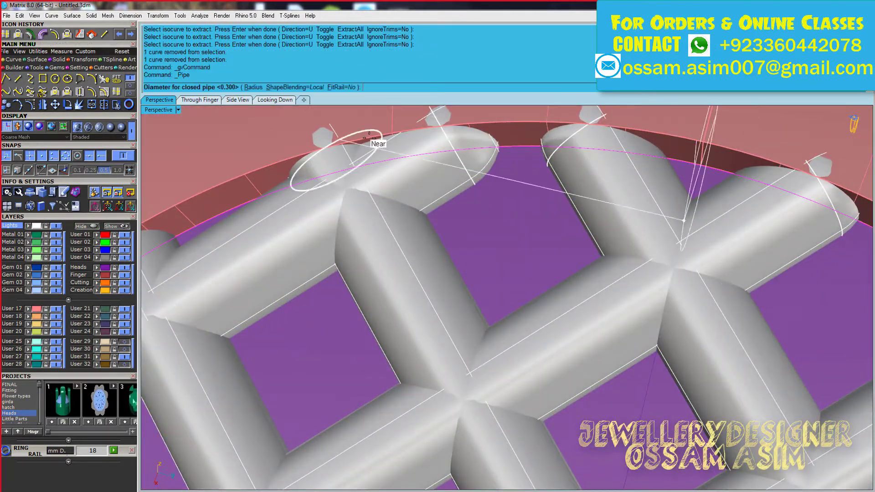
key(Return)
Hide the gem and metal grid layers to view the whole grid
scroll(559, 226, down, 3)
right_drag(507, 195, 428, 305)
scroll(428, 305, up, 3)
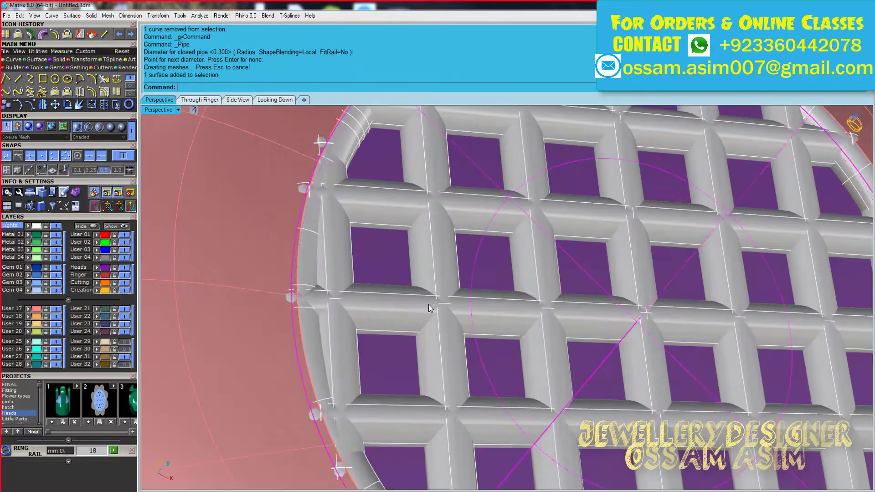
click(99, 353)
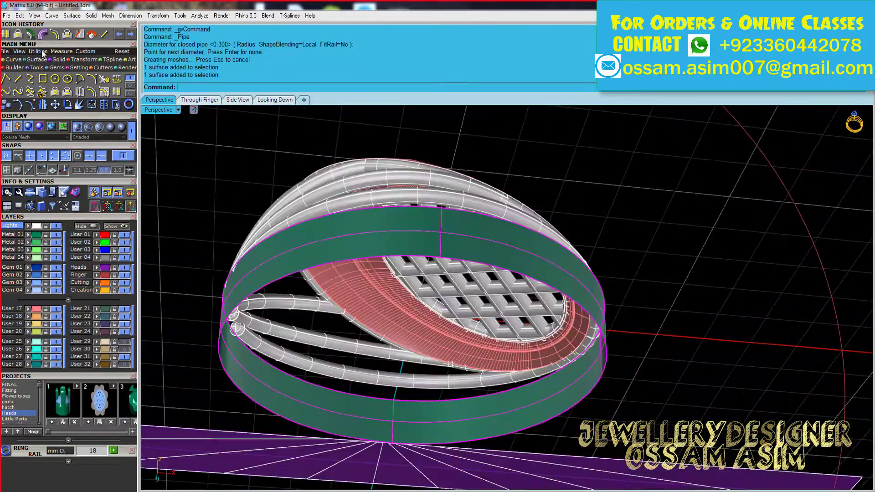
Offset the green finger band into a solid and tilt the view over the parts
click(103, 91)
key(Return)
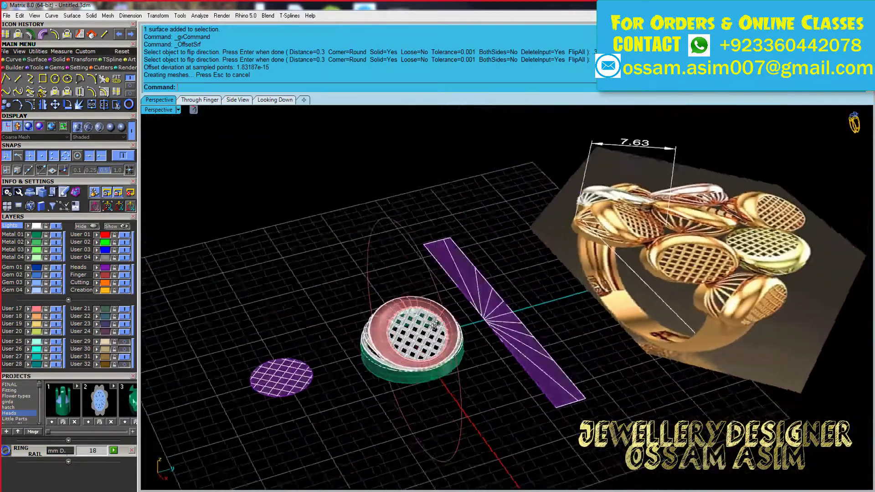
right_drag(430, 247, 388, 324)
scroll(388, 323, up, 3)
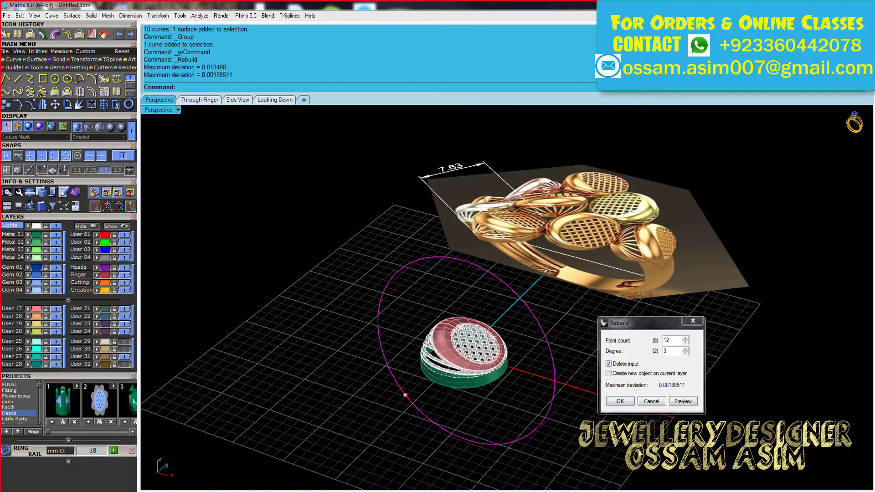
Extrude the rebuilt circle both sides into a finger cylinder and start Bead on Surface on it
click(618, 402)
drag(593, 416, 506, 430)
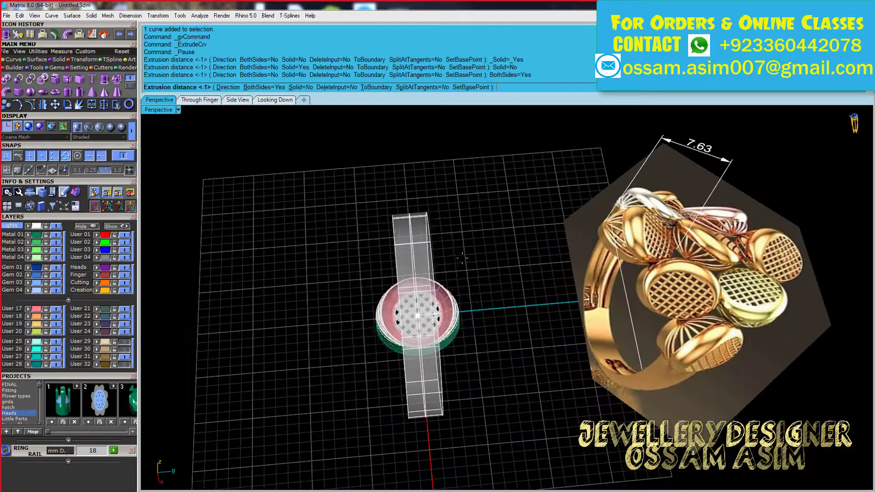
click(511, 264)
mouse_move(511, 264)
right_down()
mouse_move(447, 375)
mouse_move(458, 323)
mouse_move(520, 336)
mouse_move(522, 317)
mouse_move(535, 347)
right_up()
click(534, 346)
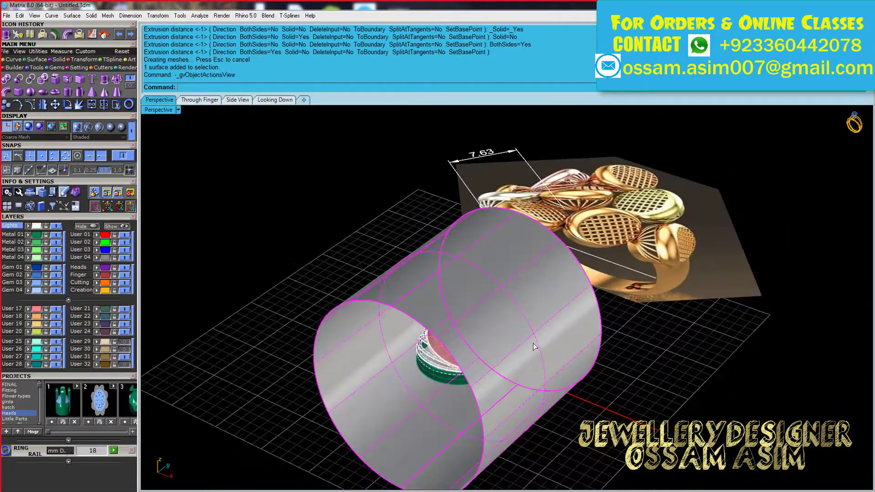
click(602, 317)
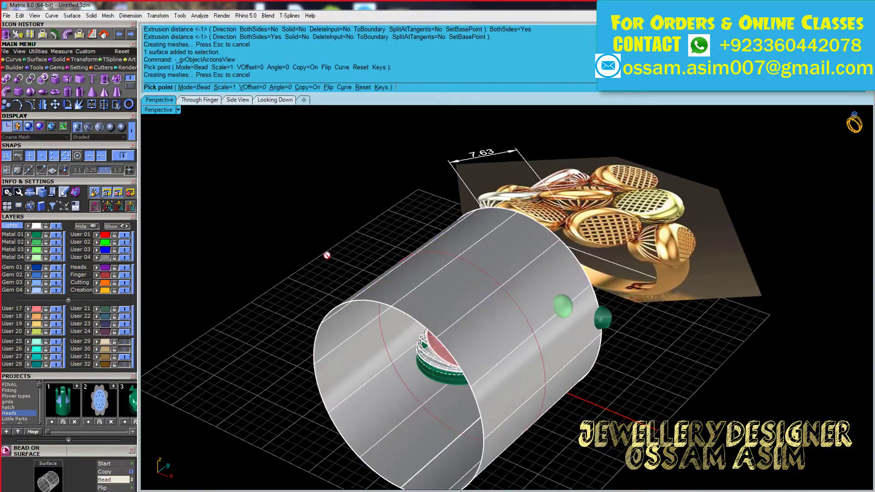
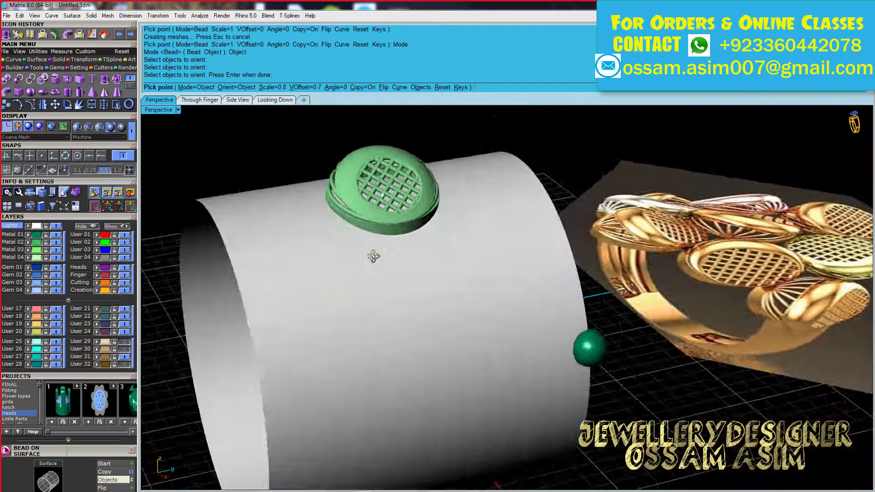
Slide the head preview to a new spot and drop a copy on the band from above
right_drag(371, 254, 524, 143)
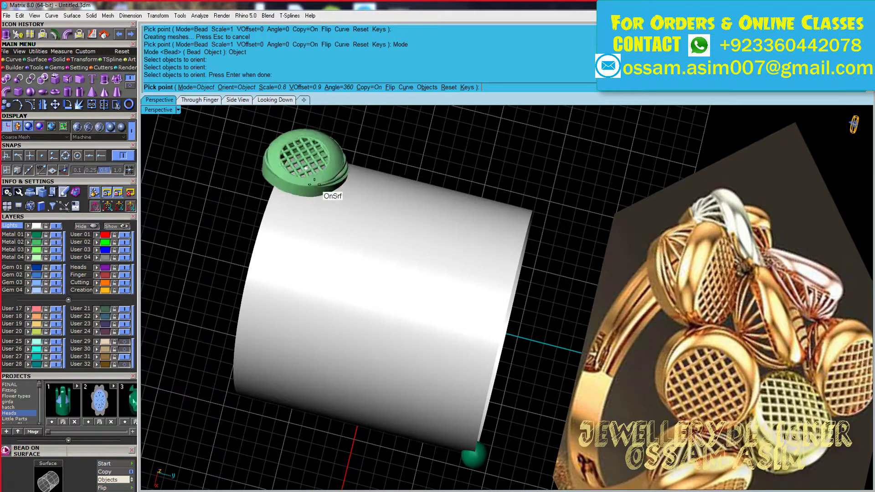
click(275, 100)
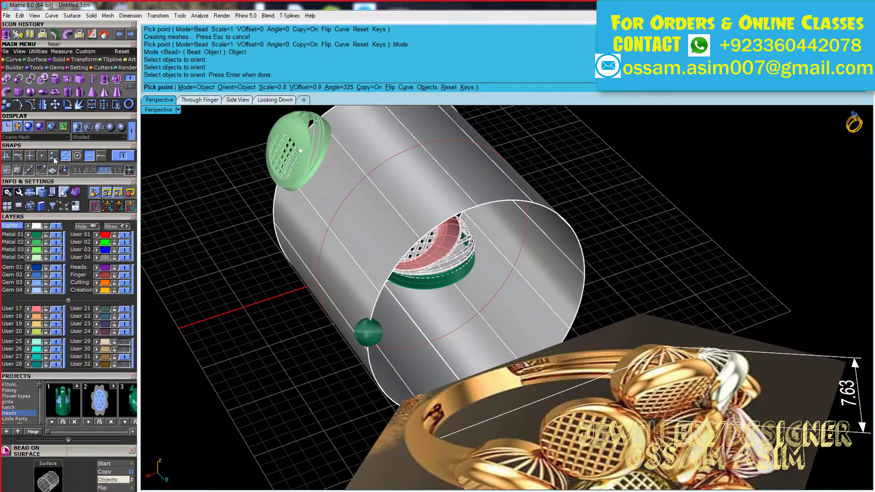
click(418, 145)
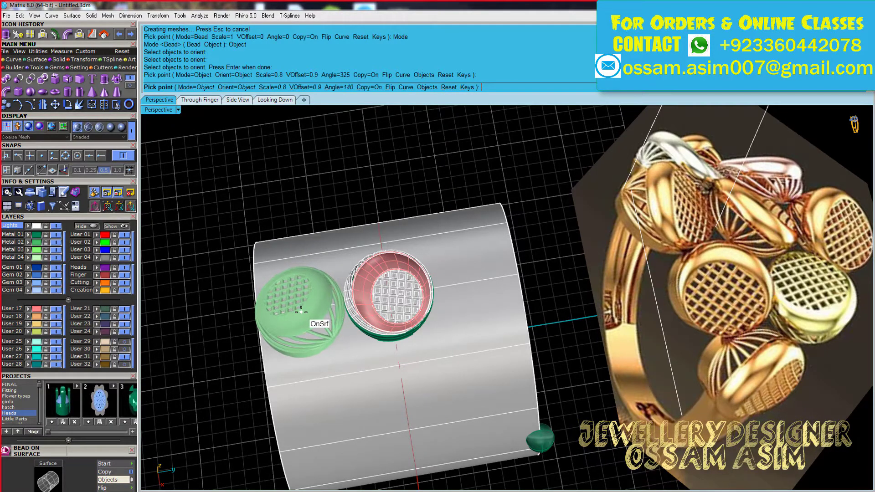
Place a second head on the band turned to 160 degrees
right_drag(302, 313, 501, 387)
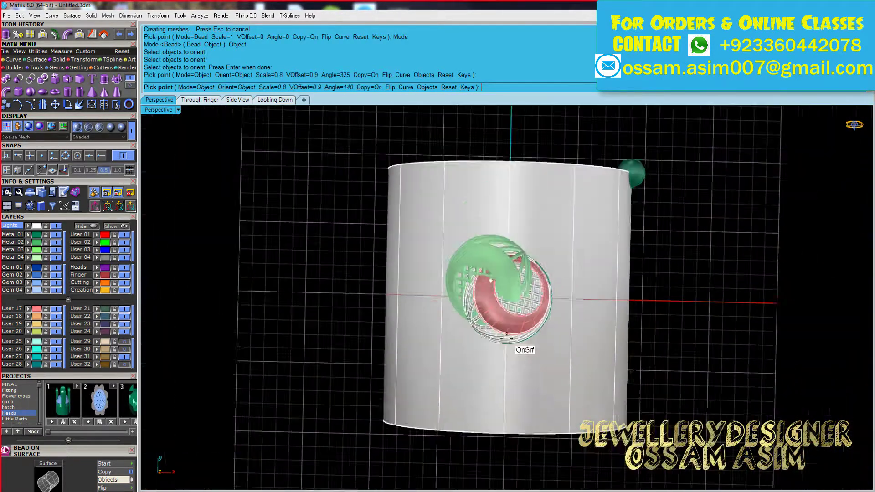
key(Right)
key(Right)
key(Right)
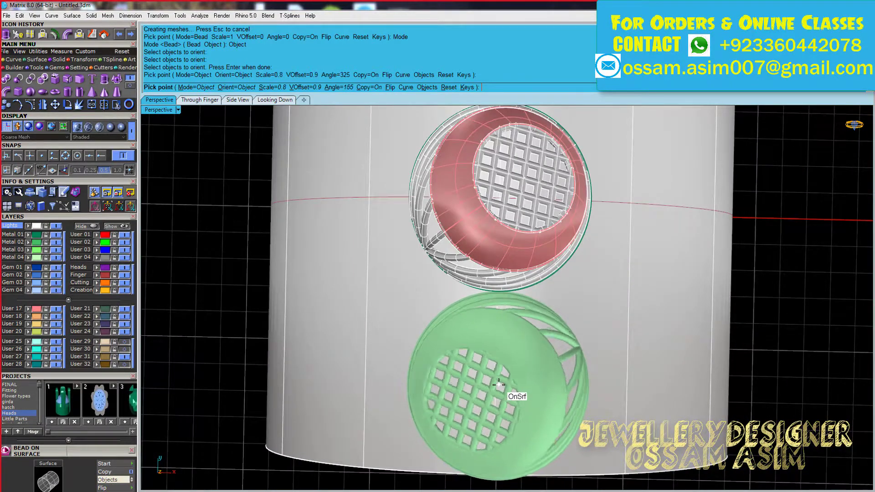
key(Right)
key(Right)
key(Right)
key(Left)
key(Left)
key(Left)
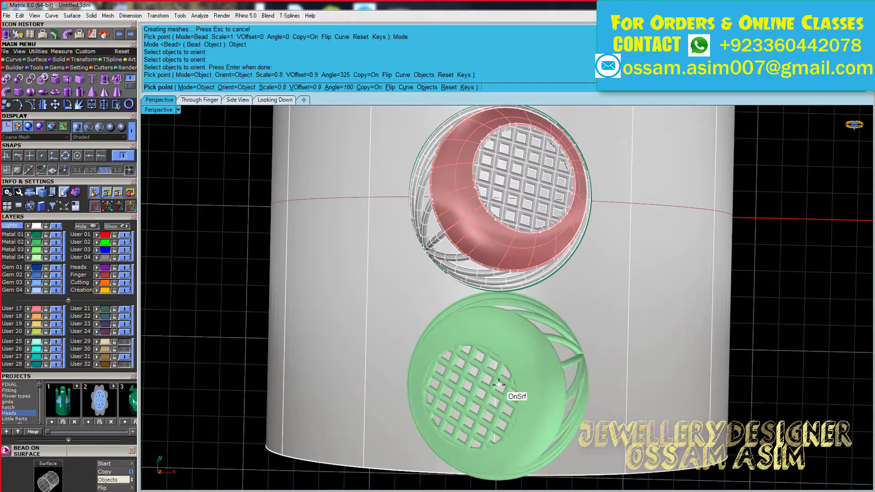
click(499, 384)
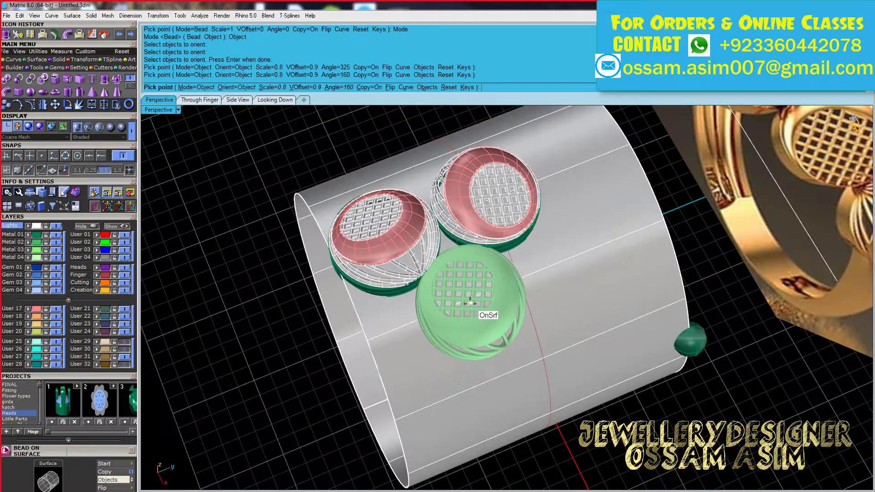
Rotate the next head preview to 310 degrees, facing the band straight on
scroll(470, 303, down, 2)
scroll(470, 303, up, 5)
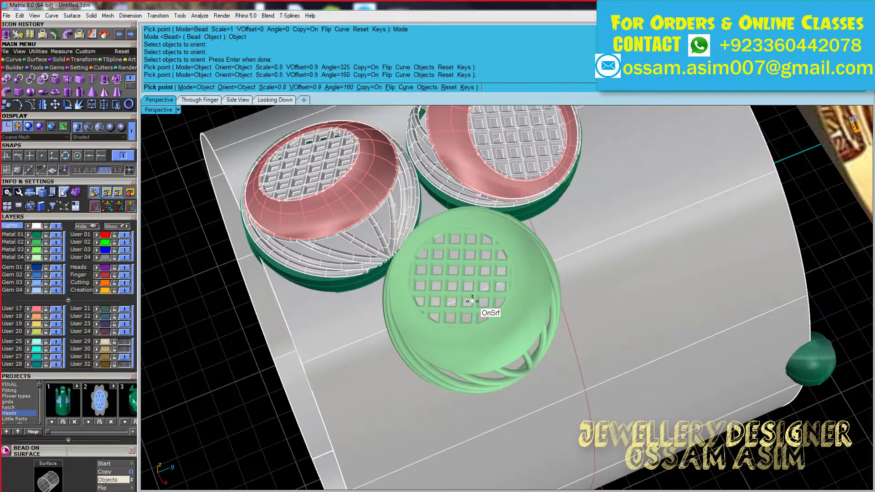
key(Right)
key(Right)
key(Right)
key(Right)
key(Right)
key(Right)
key(Right)
key(Right)
key(Right)
key(Right)
key(Right)
key(Right)
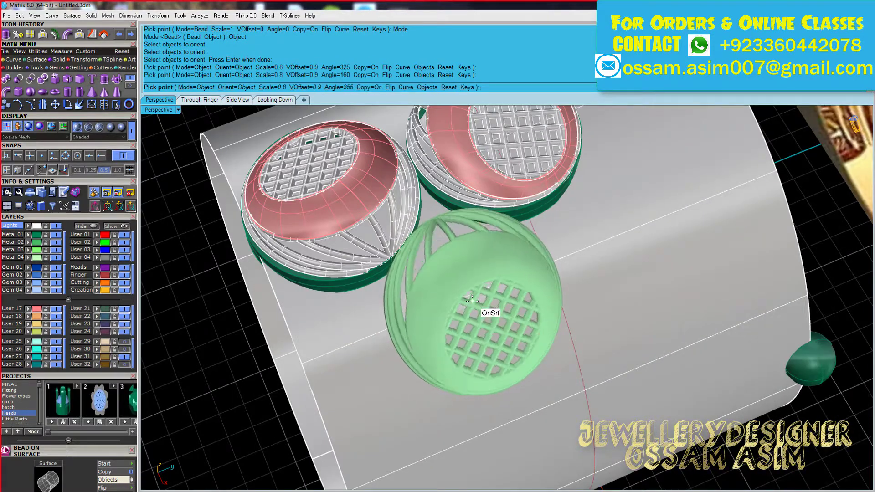
key(Right)
key(Right)
key(Right)
key(Right)
key(Right)
key(Right)
key(Right)
key(Right)
key(Right)
key(Right)
key(Right)
key(Right)
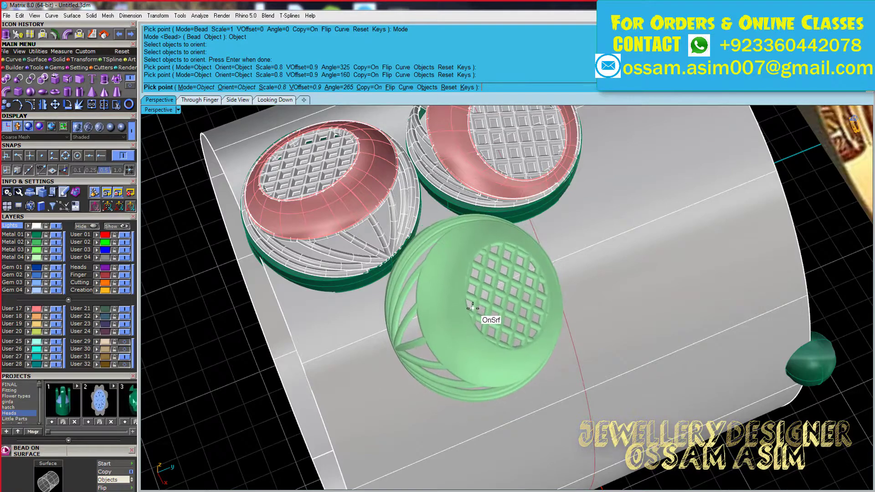
right_drag(474, 305, 430, 314)
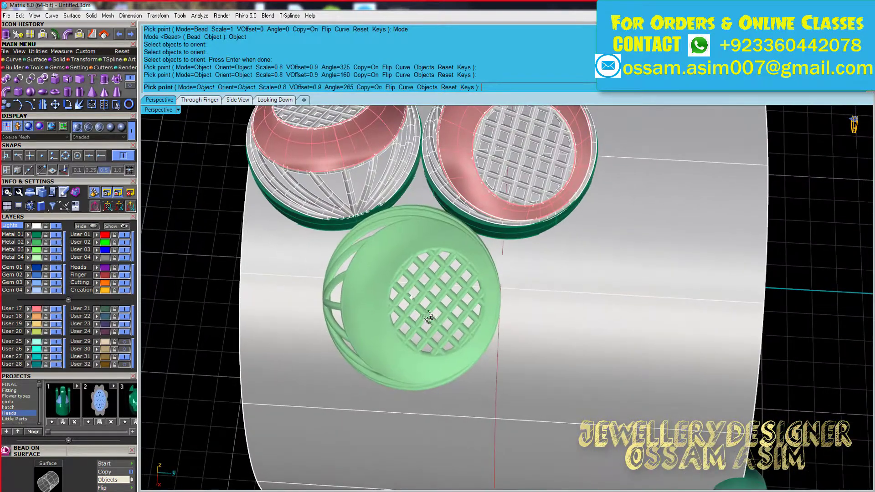
key(Right)
key(Right)
key(Right)
key(Right)
key(Right)
key(Right)
Drop the 310-degree head on the band and finish placing heads
scroll(419, 303, down, 5)
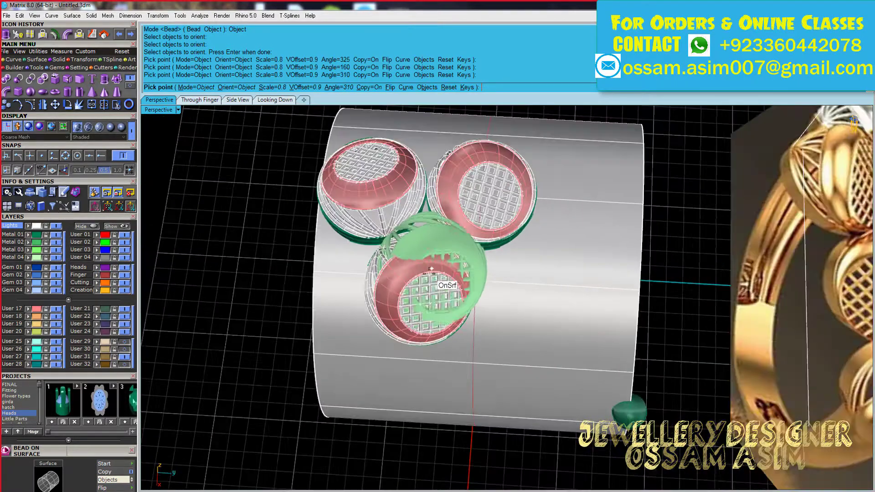
scroll(433, 292, up, 2)
scroll(456, 278, up, 2)
scroll(474, 264, up, 2)
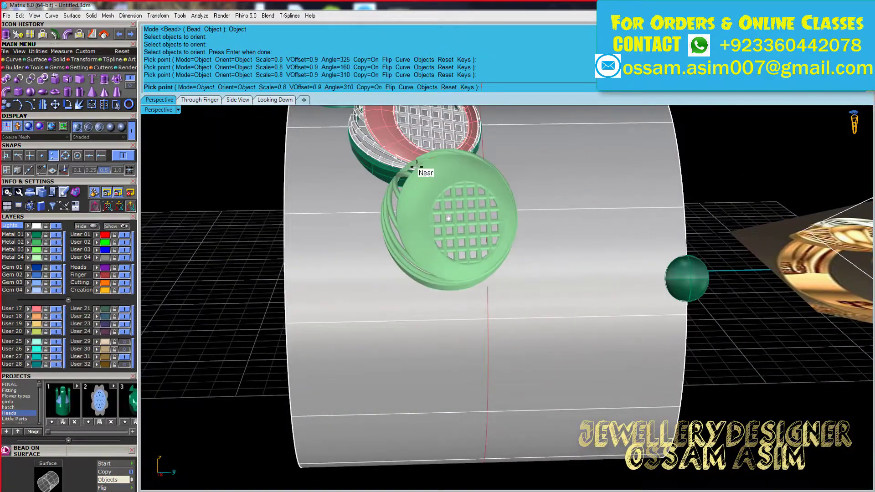
mouse_move(485, 206)
right_down()
mouse_move(475, 205)
mouse_move(477, 190)
mouse_move(493, 255)
right_up()
click(484, 199)
key(Return)
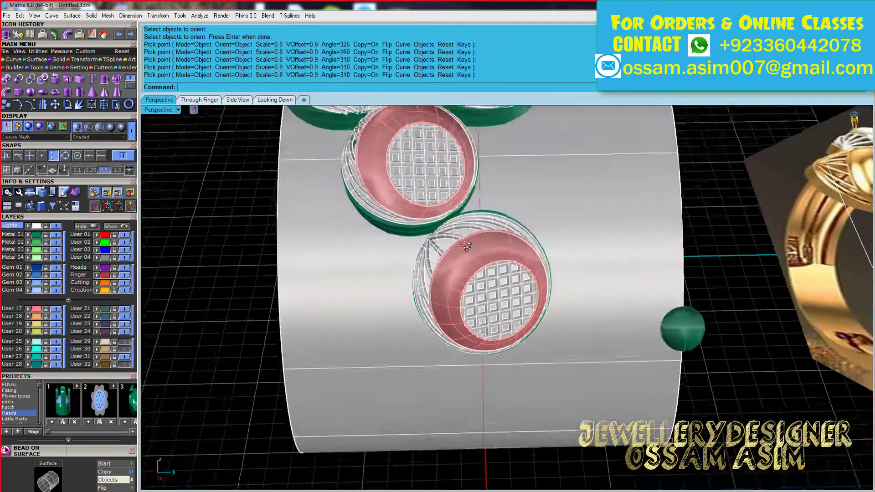
Group the centre head's parts and hide it
click(498, 292)
mouse_move(498, 291)
right_down()
mouse_move(473, 216)
mouse_move(480, 204)
right_up()
drag(480, 204, 653, 329)
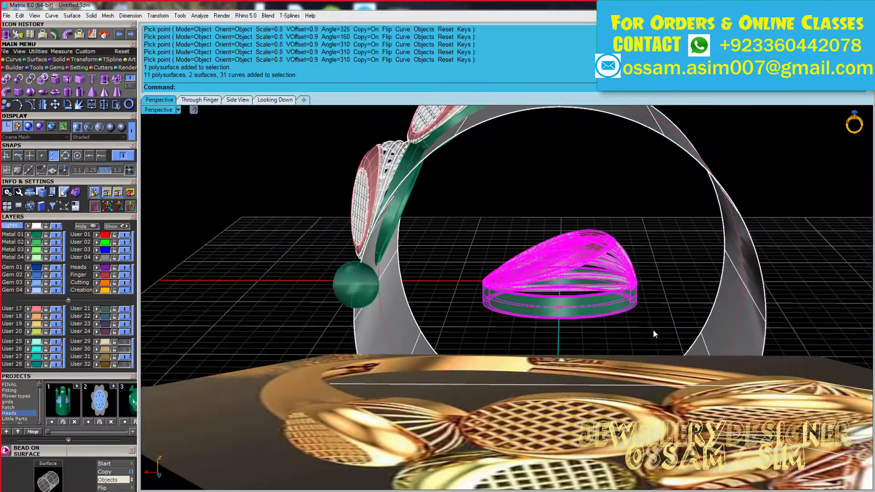
key(ctrl+g)
key(ctrl+h)
Ungroup the leftover centre beads and hide them
drag(568, 274, 517, 231)
key(ctrl+shift+g)
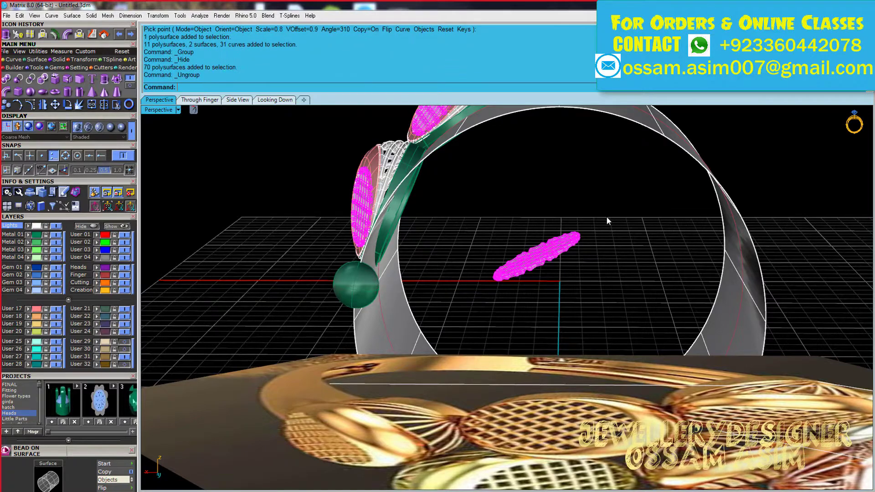
drag(606, 216, 497, 291)
key(ctrl+h)
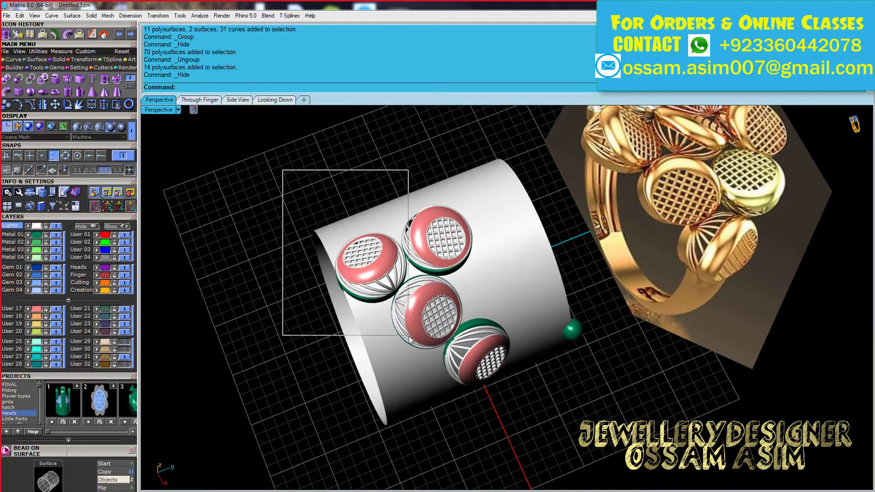
Window-select each placed head's parts and group them into one unit
drag(283, 170, 409, 338)
scroll(405, 319, up, 5)
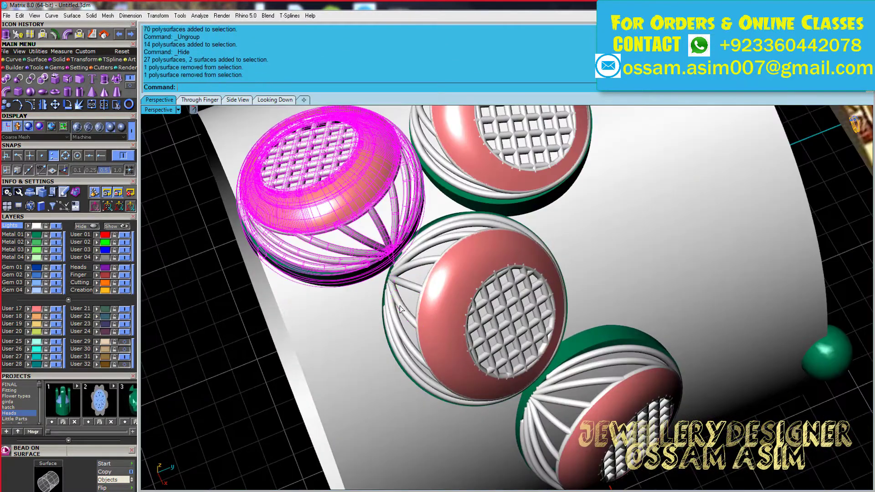
scroll(400, 306, down, 3)
key(ctrl+g)
drag(408, 193, 516, 313)
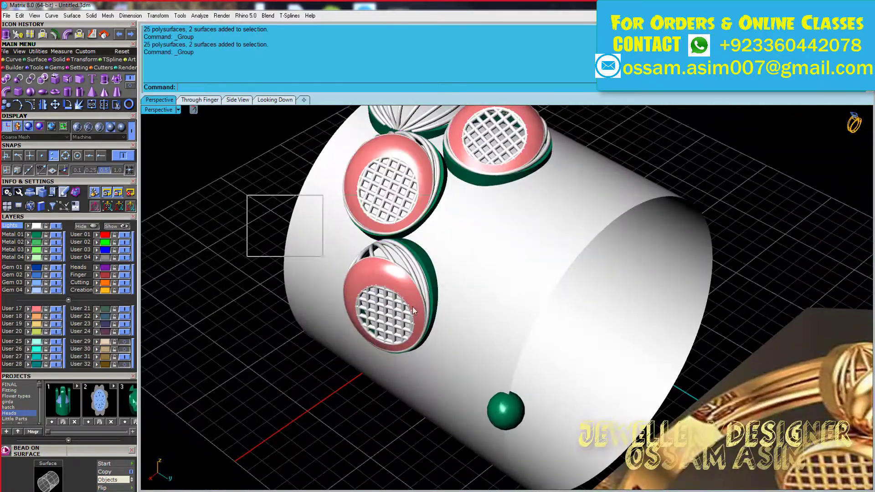
click(412, 309)
Rotate the selected heads around the band with Copy=Yes to add a rotated copy
click(401, 272)
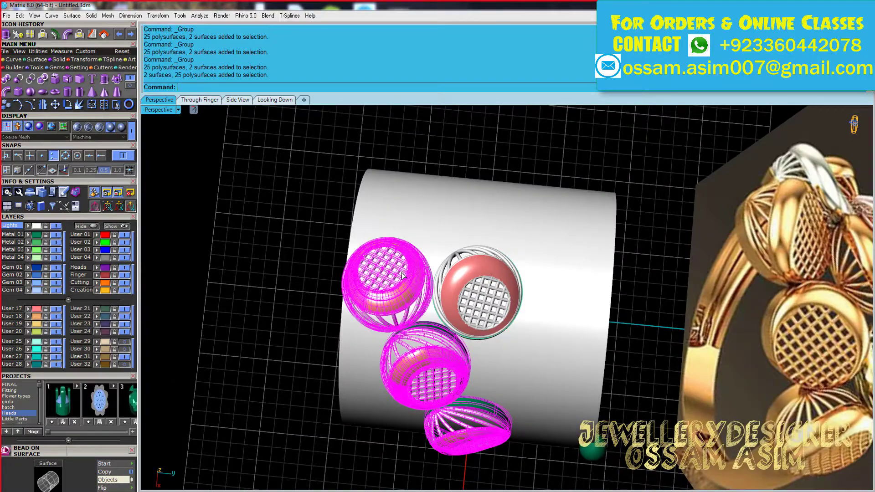
text(0)
key(Return)
click(220, 283)
click(267, 87)
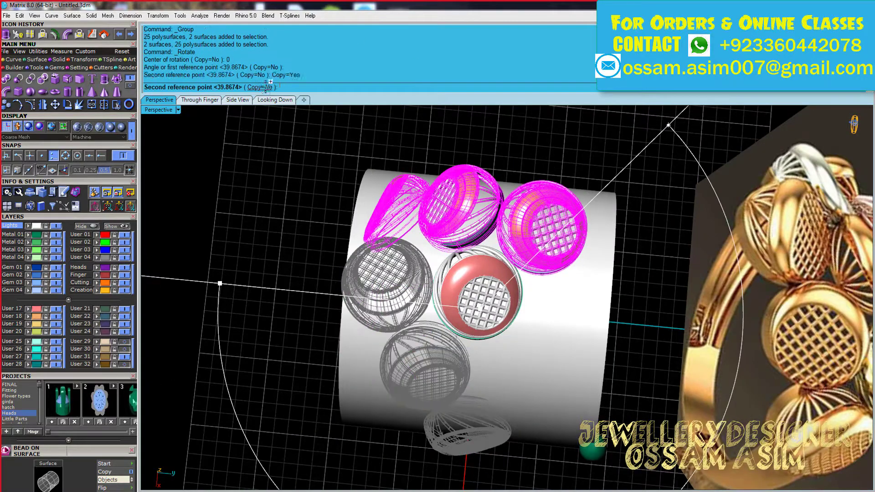
click(551, 275)
key(Return)
key(Escape)
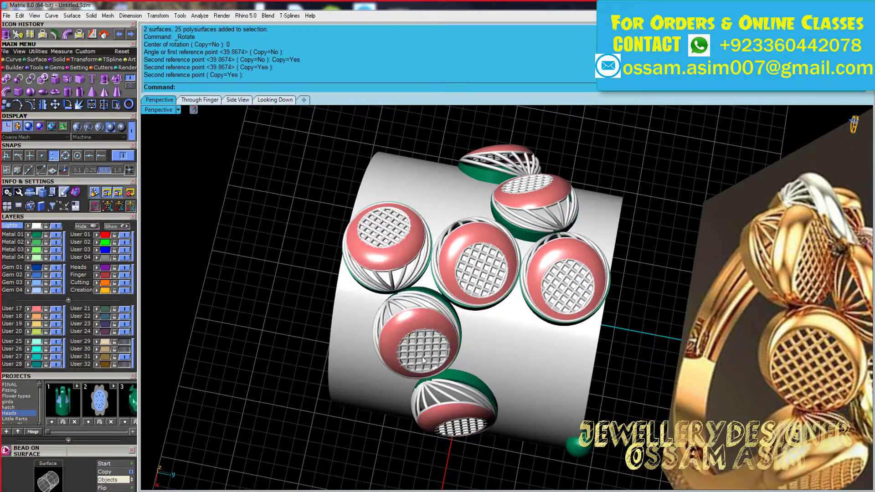
Mirror a rotated head across the band to create mirrored heads
click(418, 333)
right_drag(418, 332, 495, 318)
text(mirror)
key(Return)
text(0)
key(Return)
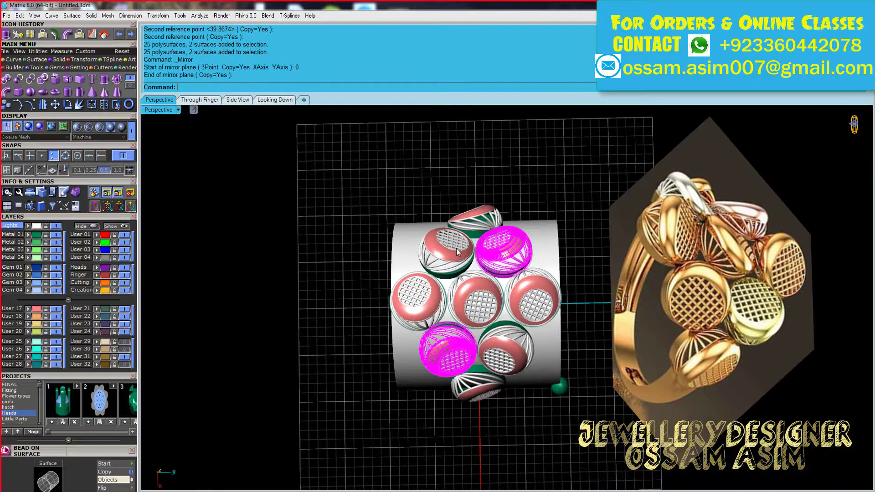
click(478, 208)
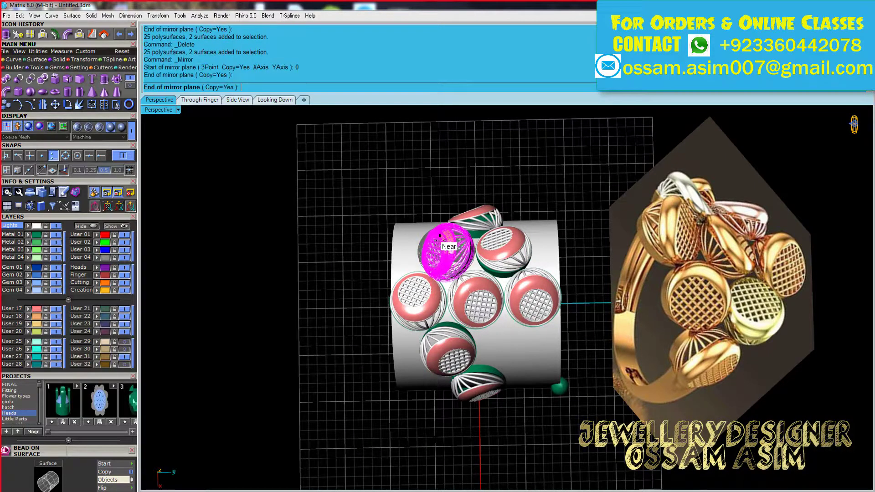
Mirror the heads again across a second plane to make more copies
scroll(445, 250, up, 5)
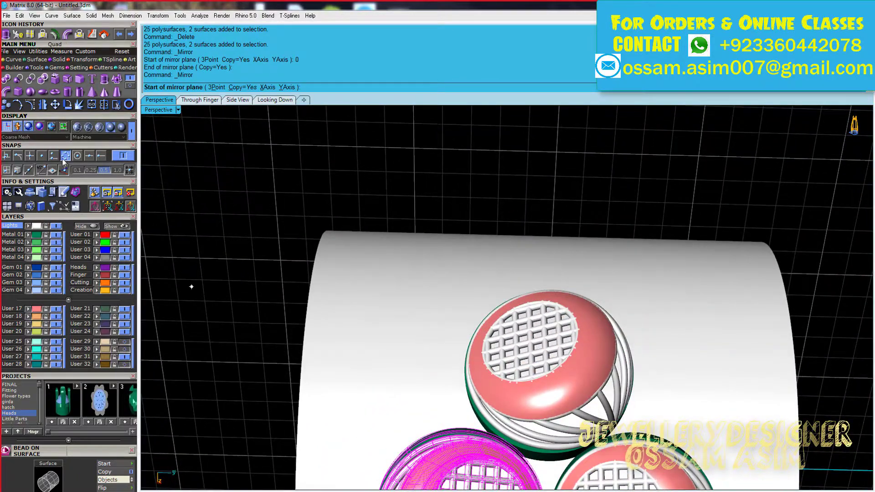
click(463, 429)
scroll(461, 214, down, 2)
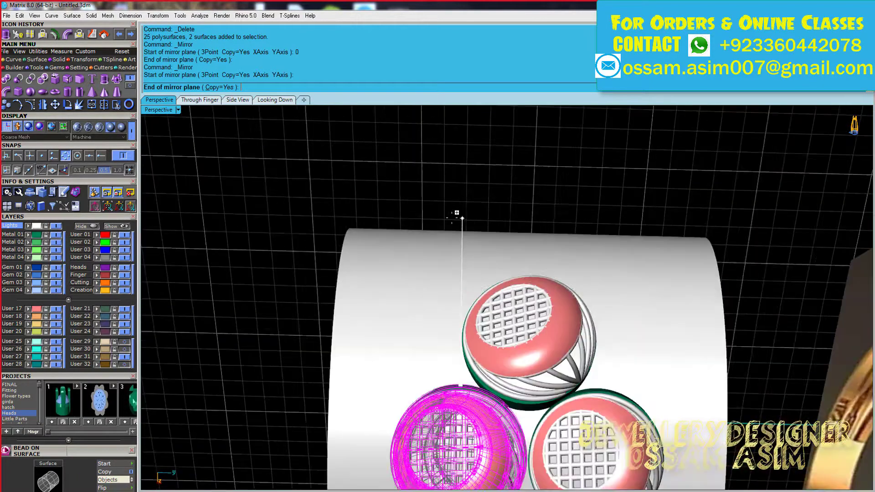
click(457, 212)
mouse_move(457, 213)
right_down()
mouse_move(707, 219)
mouse_move(790, 196)
mouse_move(639, 248)
mouse_move(554, 266)
right_up()
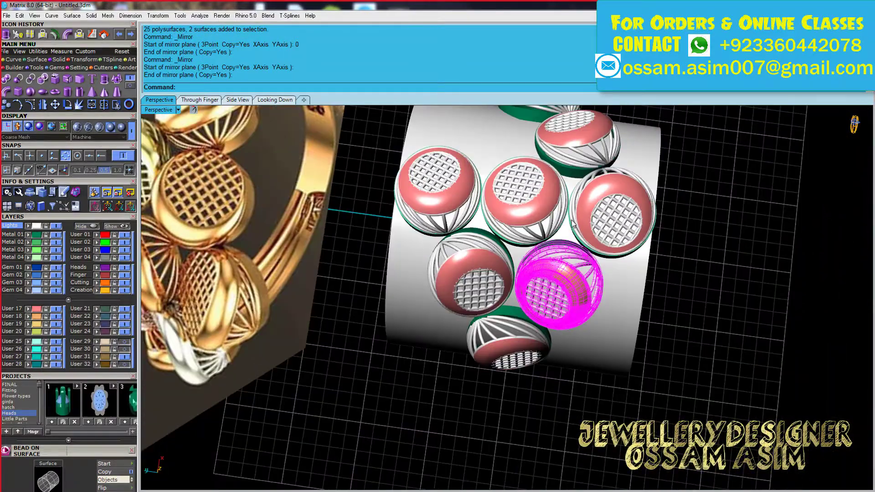
scroll(591, 270, up, 2)
Delete the extra head and show all hidden objects again
key(Delete)
click(475, 201)
mouse_move(474, 201)
right_down()
mouse_move(407, 152)
mouse_move(113, 233)
right_up()
click(113, 230)
right_click(612, 209)
Orient the centre head onto the band surface turned to 15 degrees
click(633, 212)
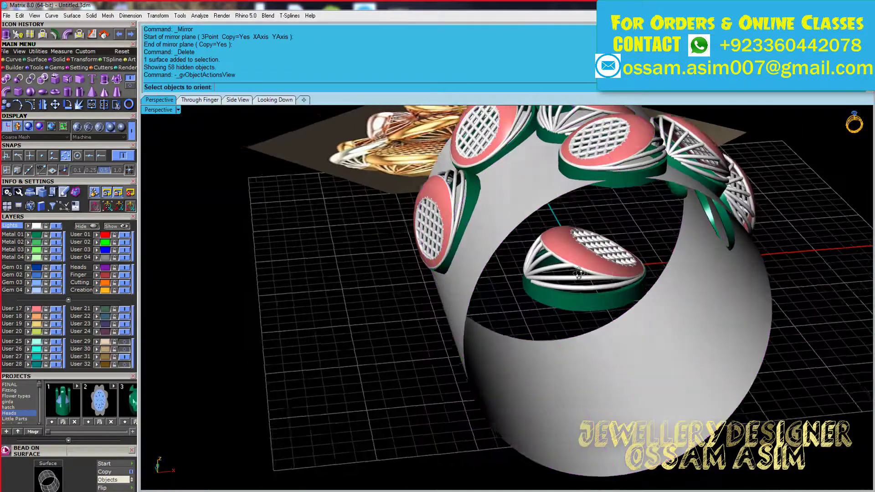
drag(452, 189, 767, 363)
key(Return)
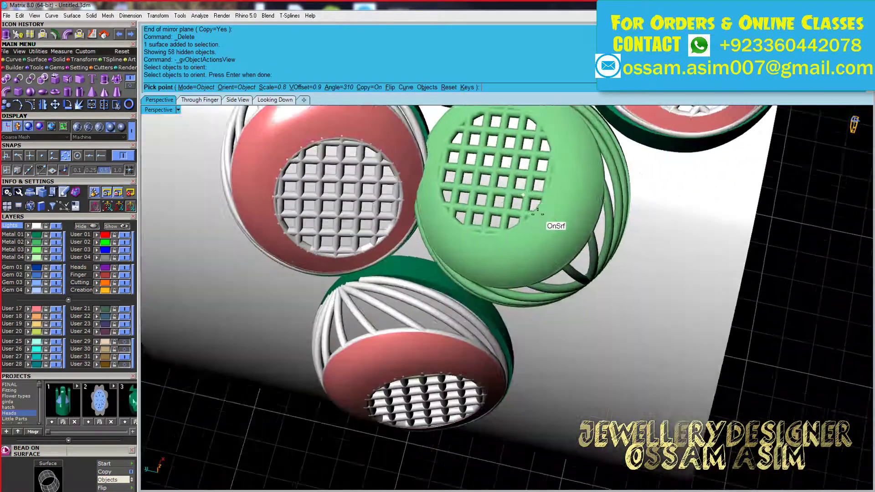
key(Right)
key(Right)
key(Right)
key(Right)
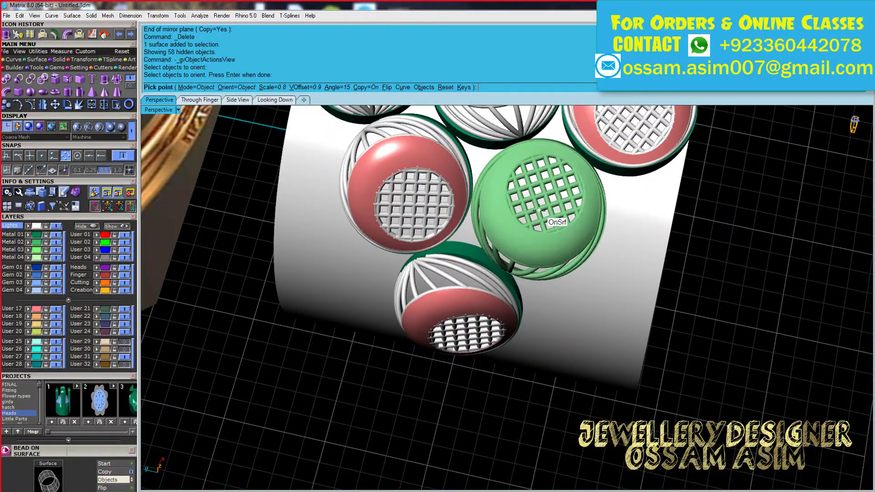
click(539, 209)
right_click(752, 230)
Ungroup the newly placed heads, leaving one out of the selection
click(775, 246)
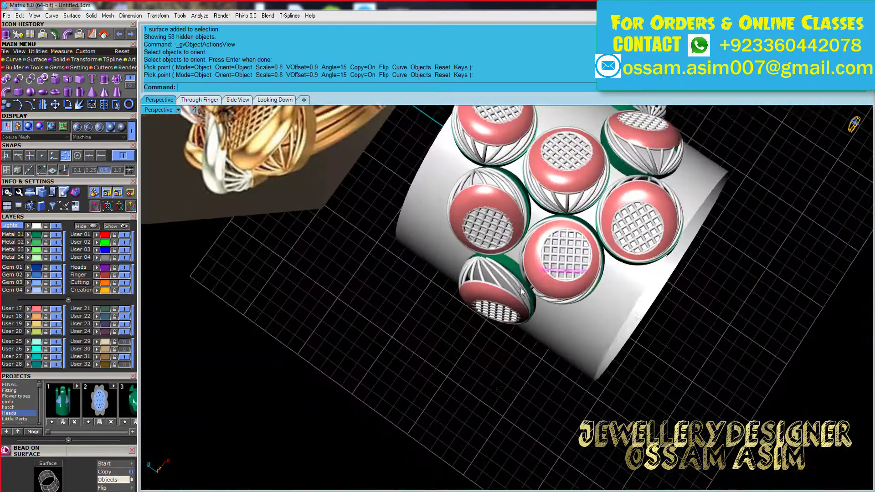
drag(488, 282, 634, 381)
ctrl+click(614, 267)
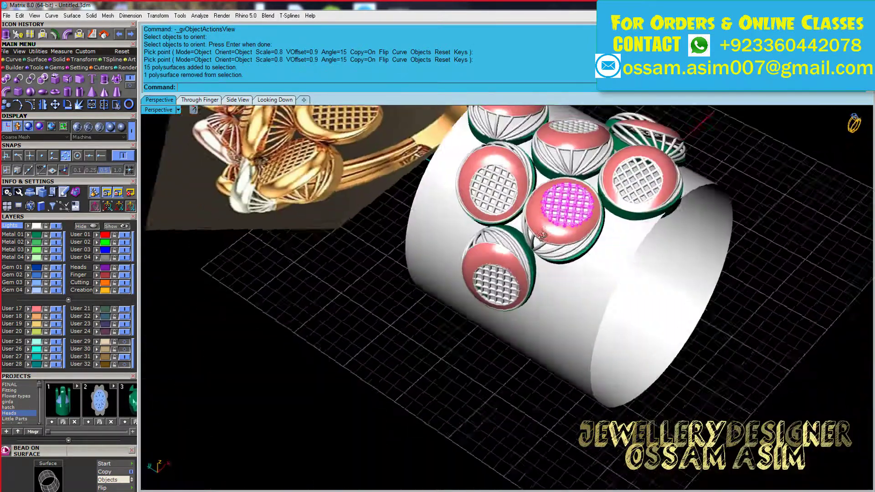
key(ctrl+shift+g)
key(ctrl+shift+g)
right_drag(557, 280, 540, 359)
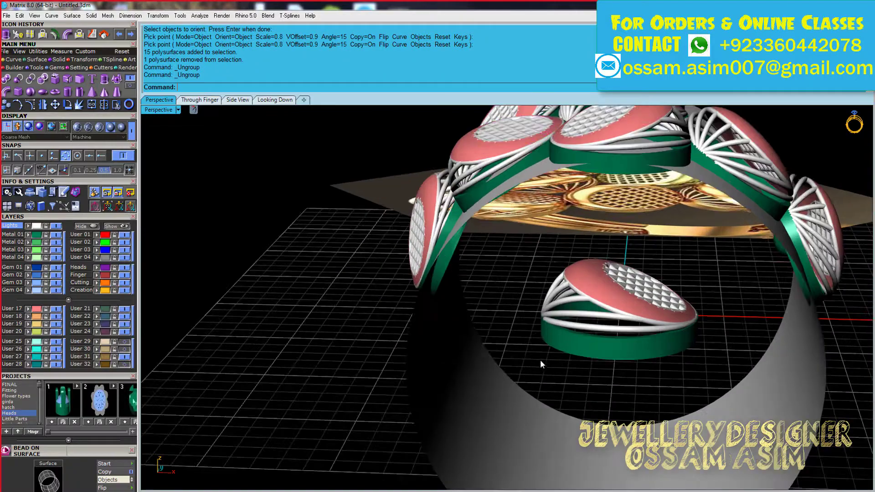
Regroup the lower head's pieces as one unit and hide it
drag(731, 227, 535, 351)
key(ctrl+g)
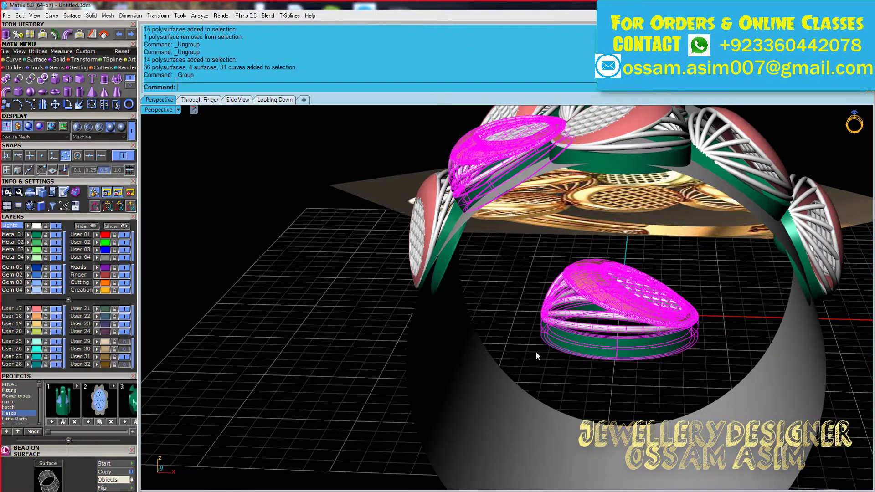
key(ctrl+shift+g)
key(ctrl+shift+g)
key(ctrl+shift+g)
drag(502, 255, 657, 362)
key(ctrl+g)
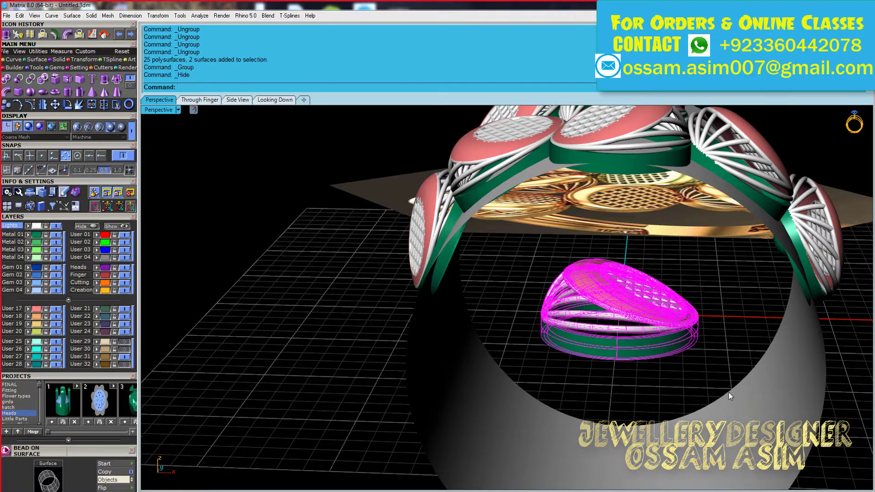
key(ctrl+h)
Add a 180-degree rotated copy of the lower head to the cluster bottom
mouse_move(581, 286)
right_down()
mouse_move(603, 338)
mouse_move(589, 329)
mouse_move(605, 299)
right_up()
click(606, 336)
key(ctrl+g)
click(605, 298)
click(375, 293)
click(676, 297)
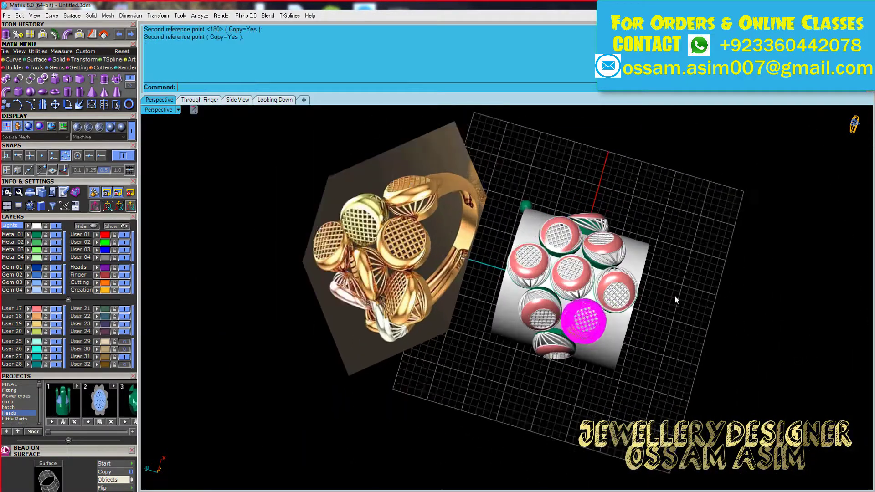
key(Return)
mouse_move(676, 297)
right_down()
mouse_move(471, 234)
mouse_move(447, 273)
right_up()
Mirror the left head and delete the unwanted mirrored copy
click(439, 290)
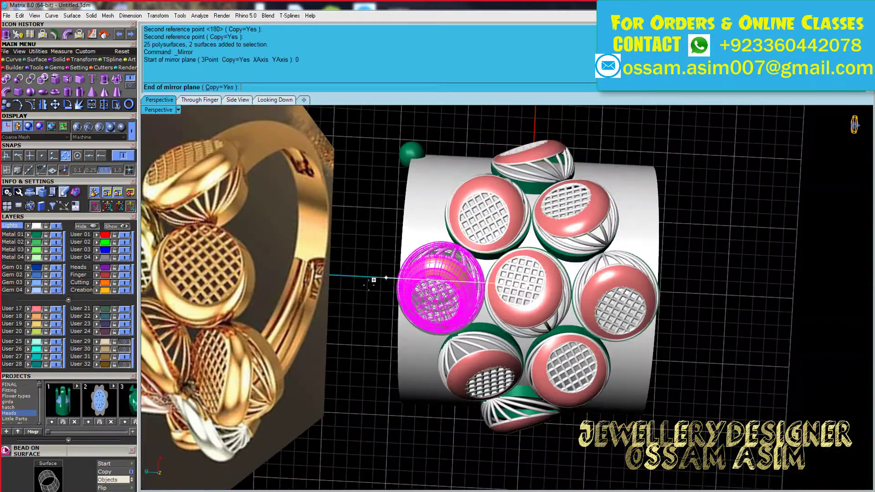
text(0)
key(Return)
key(Delete)
mouse_move(361, 338)
right_down()
mouse_move(482, 225)
mouse_move(430, 329)
mouse_move(462, 347)
mouse_move(504, 247)
mouse_move(629, 329)
mouse_move(410, 191)
right_up()
scroll(430, 329, down, 5)
Delete the green circle surface in the Through Finger view
click(200, 100)
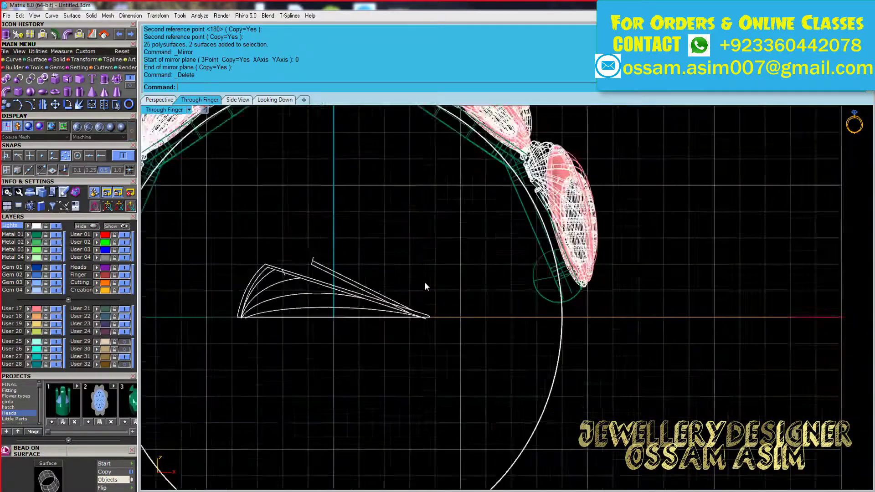
scroll(456, 292, up, 3)
click(491, 305)
scroll(486, 328, up, 2)
key(Delete)
scroll(480, 275, down, 5)
scroll(315, 189, down, 2)
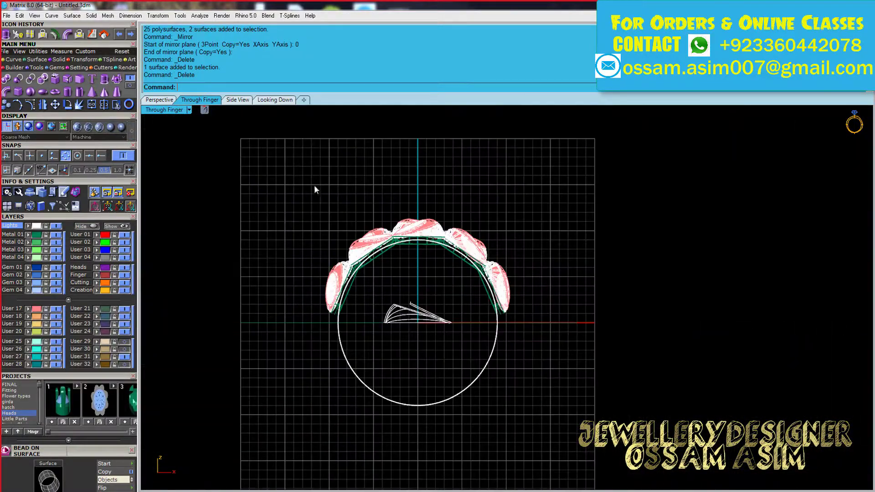
Start scaling the heads and band from origin 0, cancel it, and return to Perspective
drag(292, 161, 593, 318)
scroll(455, 291, up, 3)
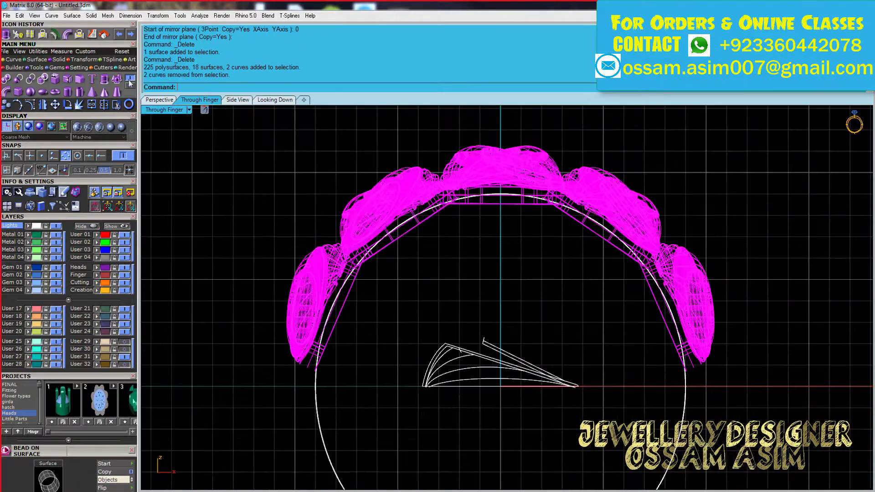
click(92, 34)
text(0)
key(Return)
scroll(430, 218, up, 5)
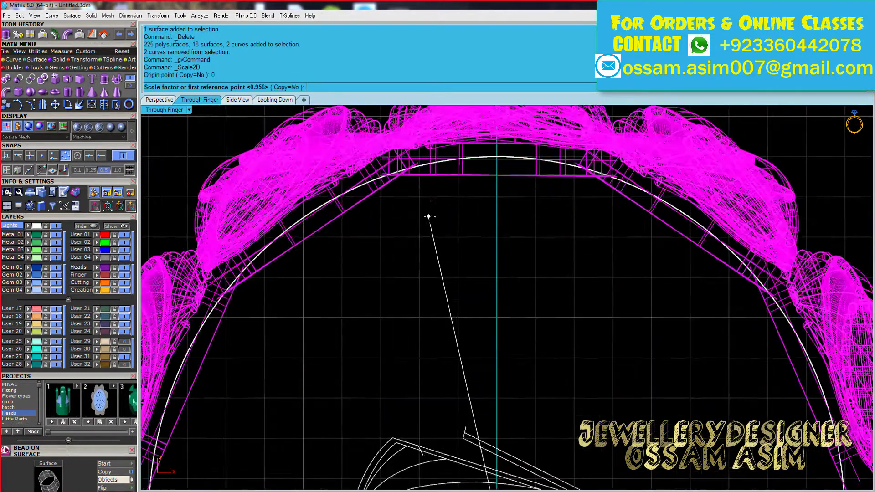
click(435, 197)
key(Escape)
scroll(440, 199, down, 5)
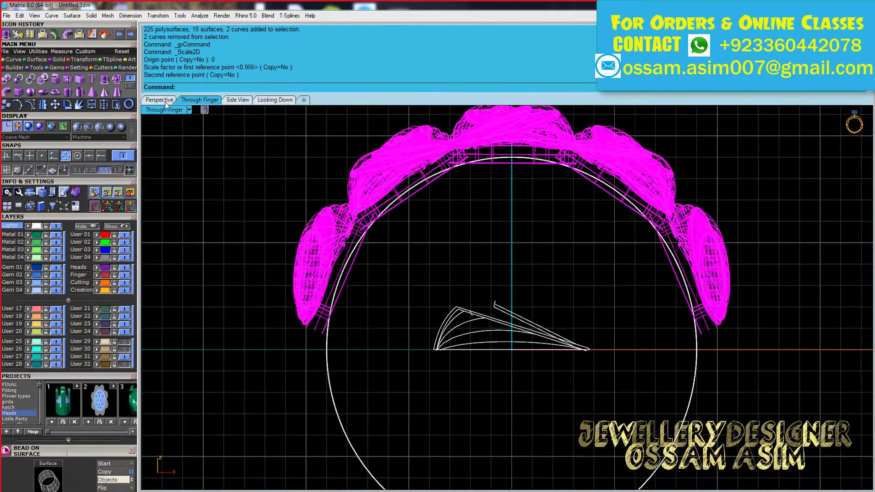
click(264, 101)
click(159, 100)
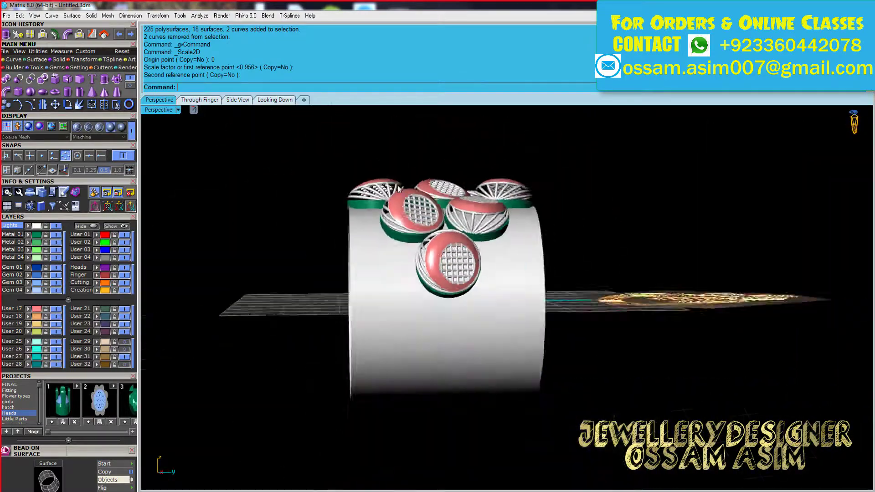
Orbit around the heads and shank rail, ending in the Through Finger view
scroll(455, 247, down, 3)
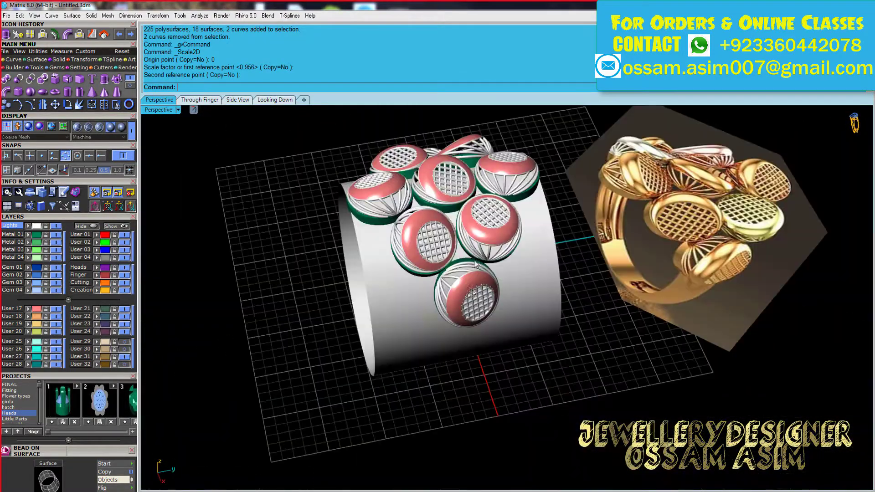
mouse_move(455, 247)
right_down()
mouse_move(638, 311)
mouse_move(488, 310)
mouse_move(538, 361)
mouse_move(529, 317)
mouse_move(539, 313)
right_up()
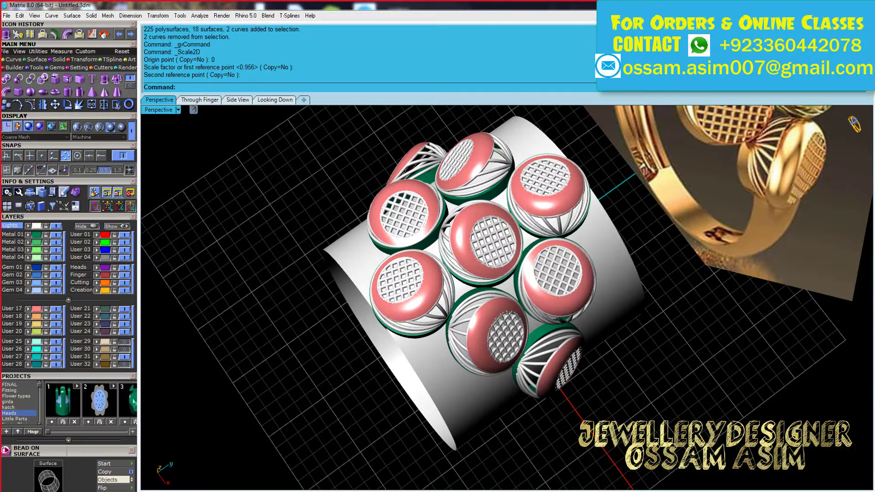
right_drag(544, 354, 573, 386)
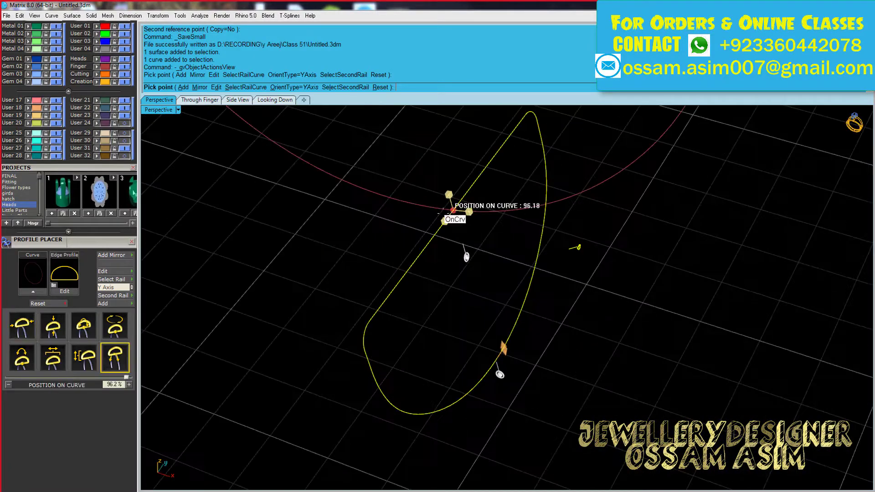
right_drag(384, 197, 453, 324)
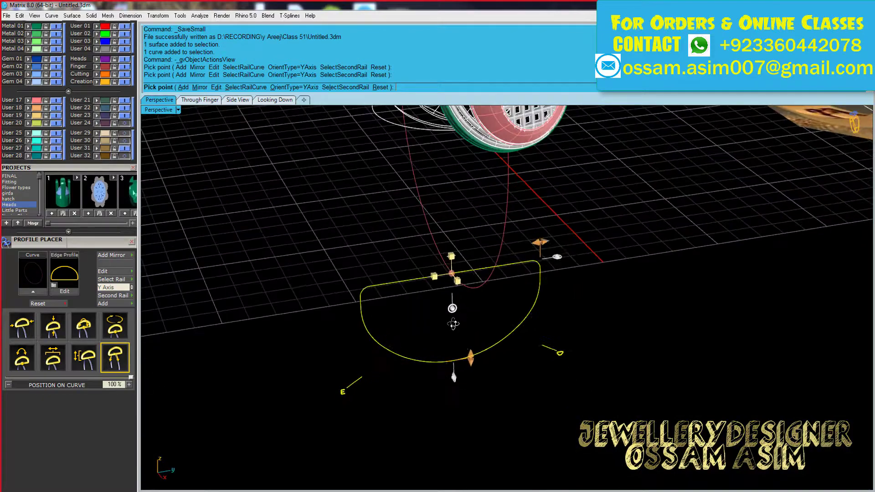
click(199, 99)
In Side View, draw a 1.2-long line centred on the axis, extending both ways
click(238, 99)
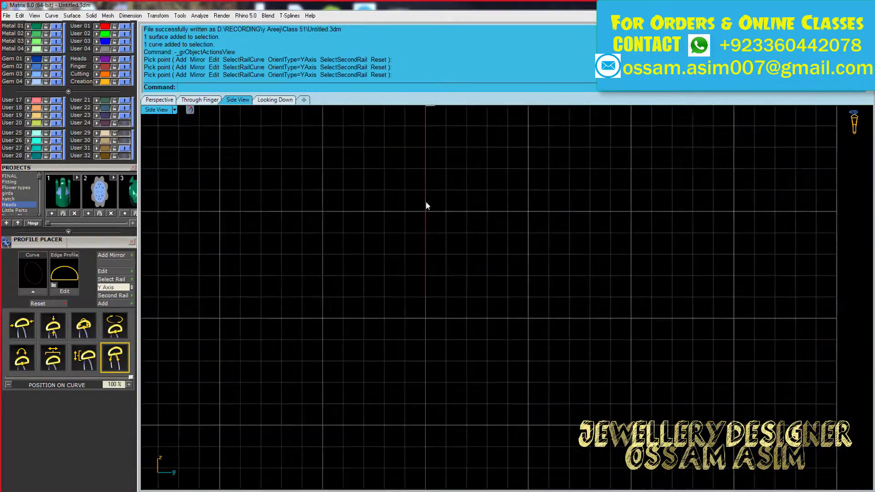
scroll(69, 172, up, 5)
right_click(19, 60)
click(426, 296)
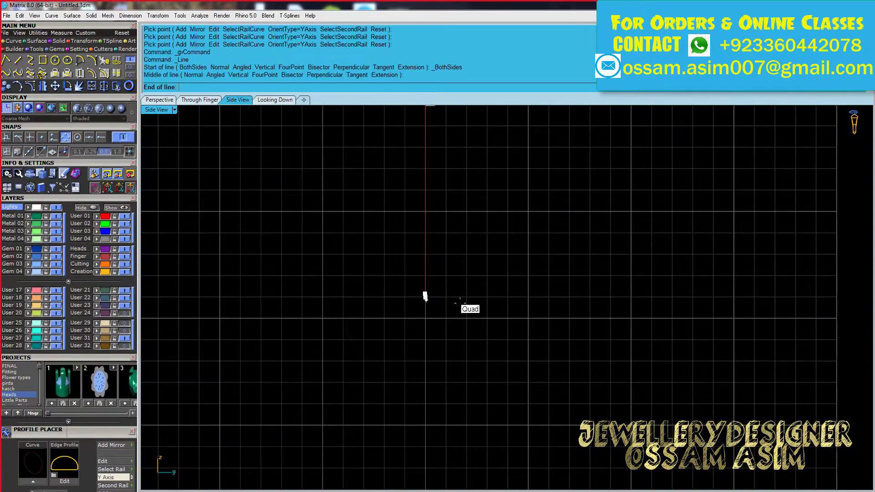
text(12)
key(Return)
scroll(387, 260, down, 2)
scroll(396, 367, down, 2)
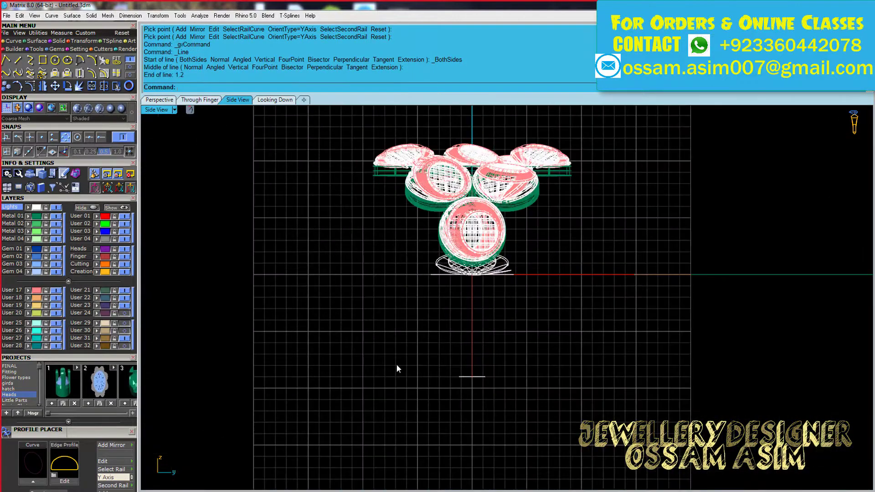
scroll(397, 368, down, 1)
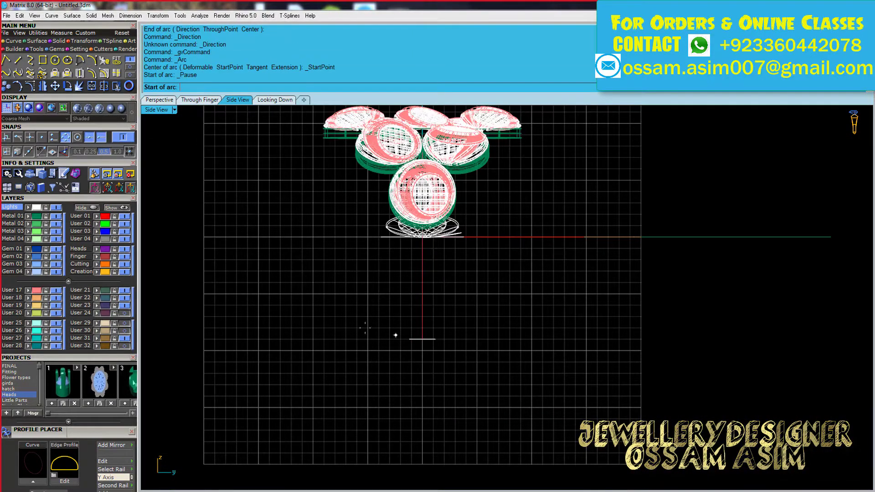
Close the line with an arc to form the half-round profile
click(435, 339)
scroll(392, 360, up, 2)
click(429, 352)
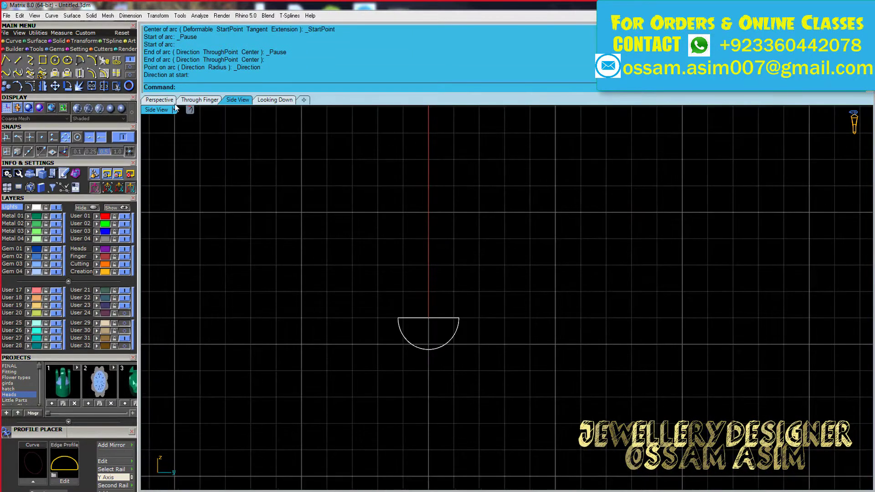
Select the half-round profile and all lower-head curves, then return to Side View
click(159, 100)
mouse_move(483, 327)
right_down()
mouse_move(316, 375)
mouse_move(316, 297)
mouse_move(403, 335)
right_up()
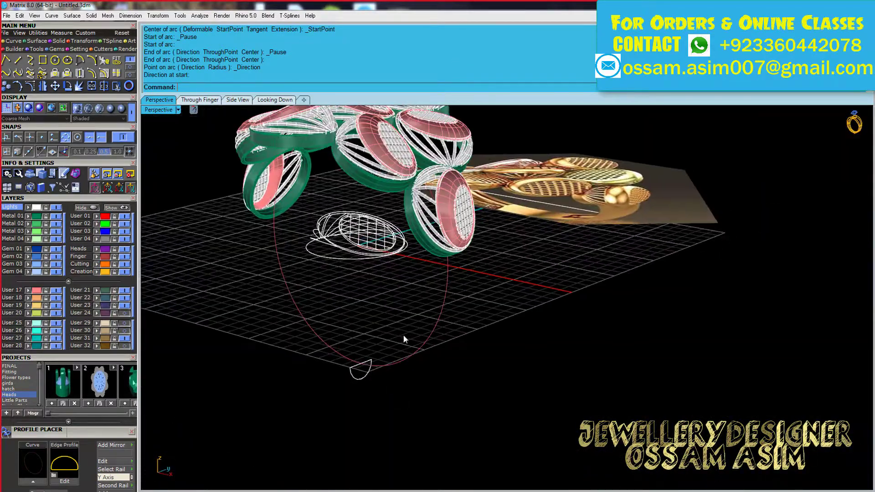
click(359, 363)
scroll(416, 302, up, 3)
right_drag(416, 302, 436, 246)
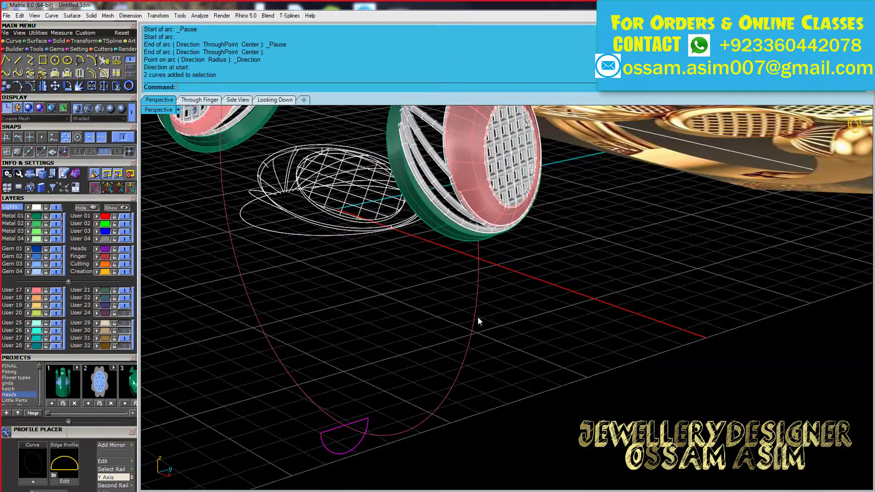
scroll(520, 312, up, 2)
mouse_move(461, 292)
right_down()
mouse_move(506, 266)
mouse_move(551, 262)
mouse_move(431, 246)
mouse_move(355, 214)
mouse_move(266, 195)
right_up()
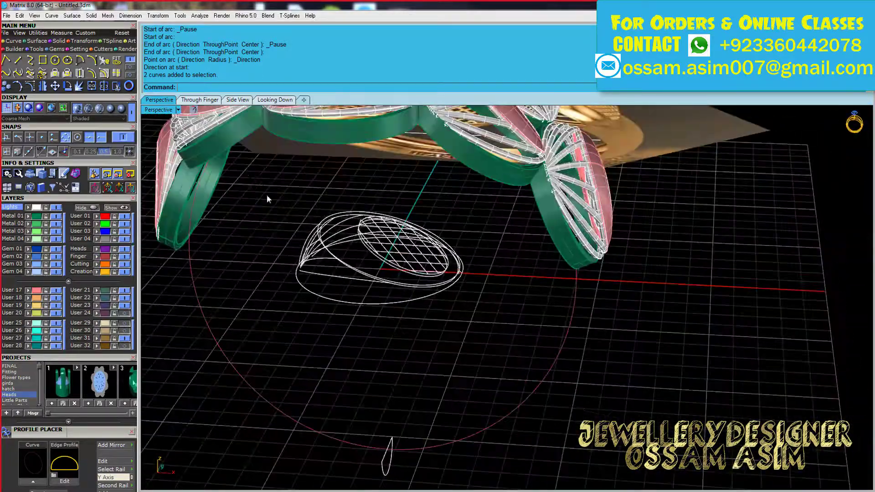
drag(267, 195, 499, 364)
click(199, 99)
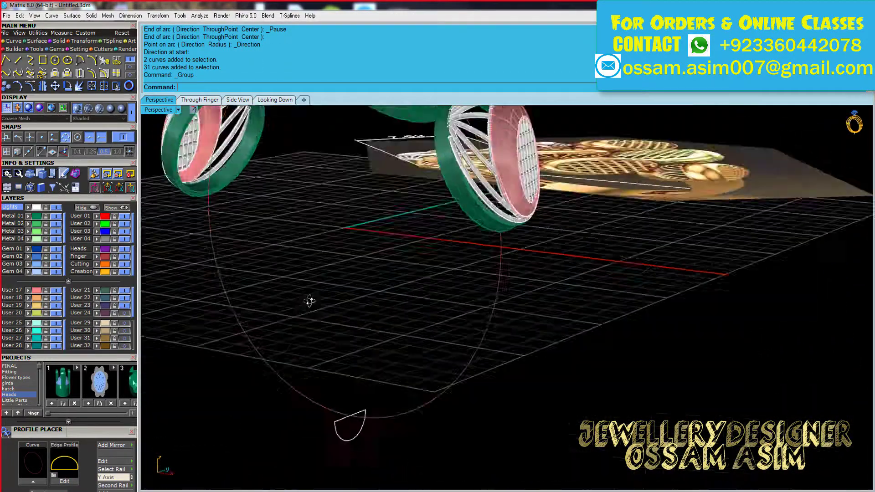
click(237, 100)
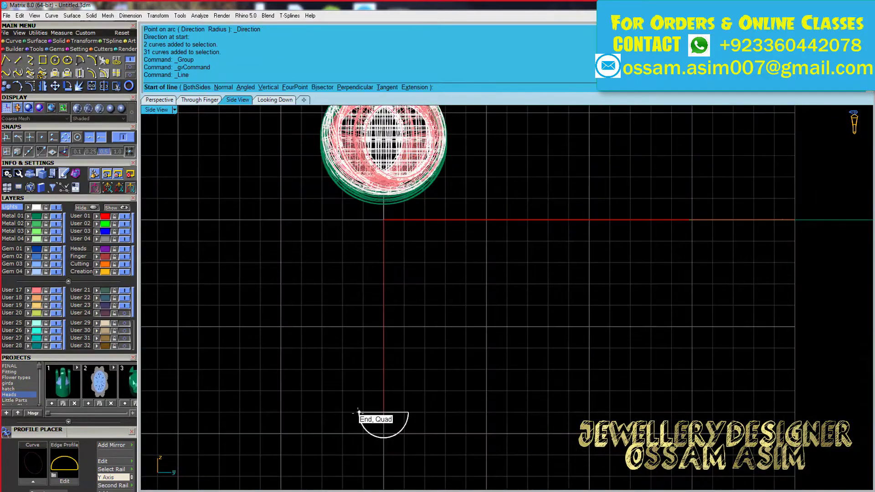
Draw a side-view line from the half-round profile's end up to the lower head's edge
click(358, 412)
scroll(348, 254, up, 3)
scroll(341, 250, up, 1)
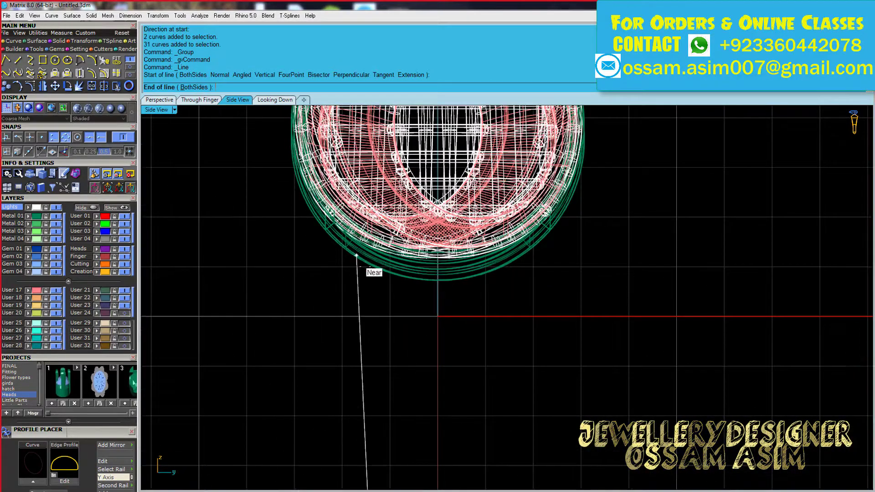
scroll(356, 255, up, 3)
click(358, 254)
scroll(392, 292, down, 3)
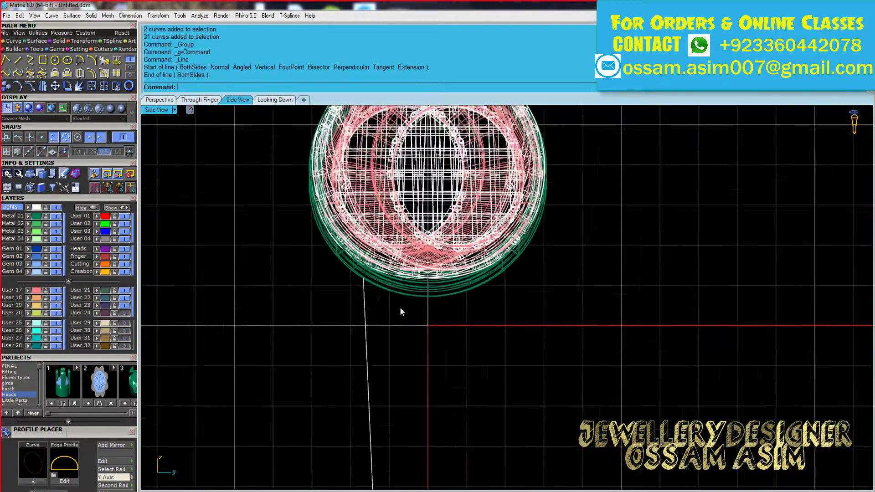
scroll(384, 289, down, 2)
Project the new side-view line onto the construction plane, keeping the original
click(72, 42)
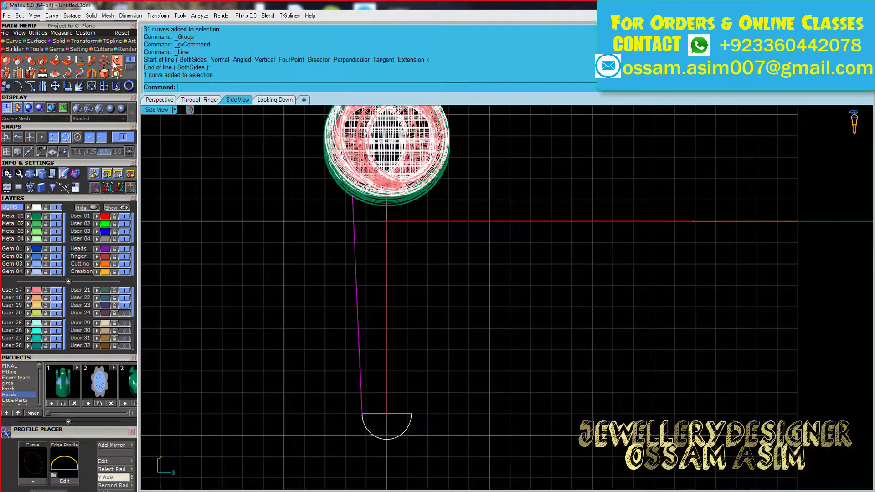
click(199, 99)
click(237, 99)
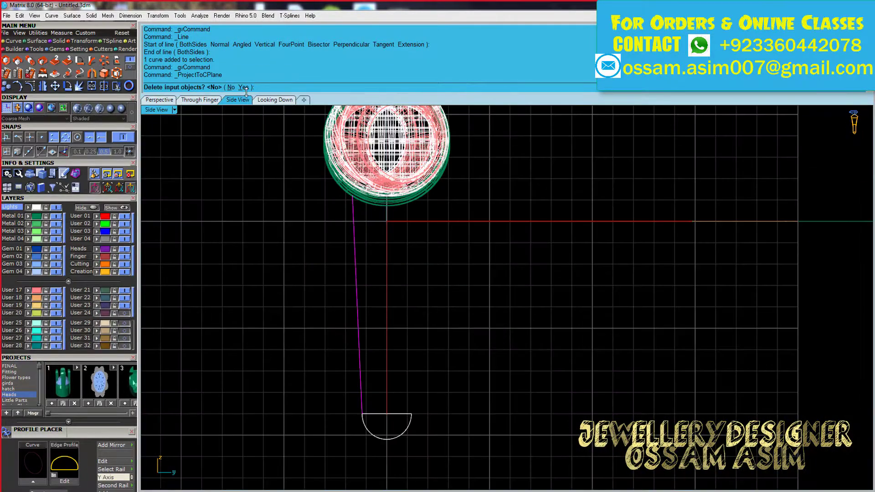
click(159, 99)
click(11, 42)
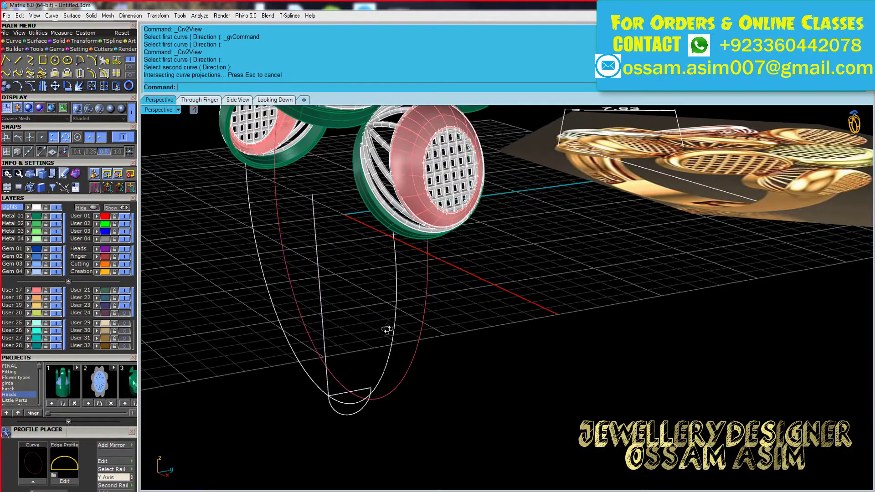
Mirror the half profile curve across the centre at 0
scroll(350, 412, up, 2)
scroll(360, 412, up, 1)
scroll(377, 227, down, 5)
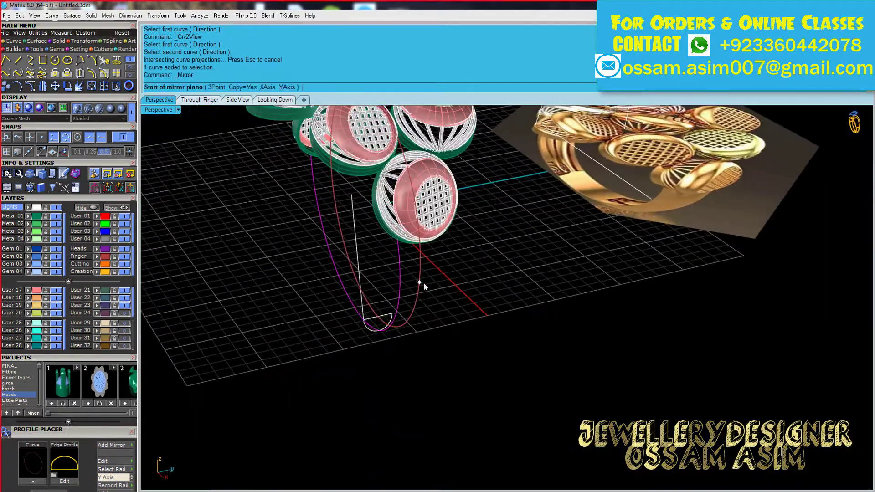
text(0)
key(Return)
click(423, 282)
Trim the overlapping profile ends and select the closed half-round cross-section
scroll(349, 370, up, 4)
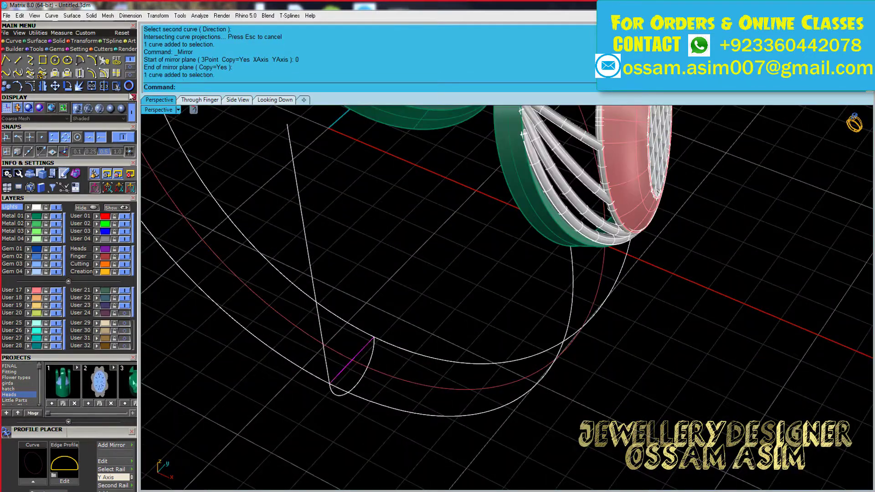
key(Return)
scroll(311, 376, down, 4)
scroll(329, 416, up, 3)
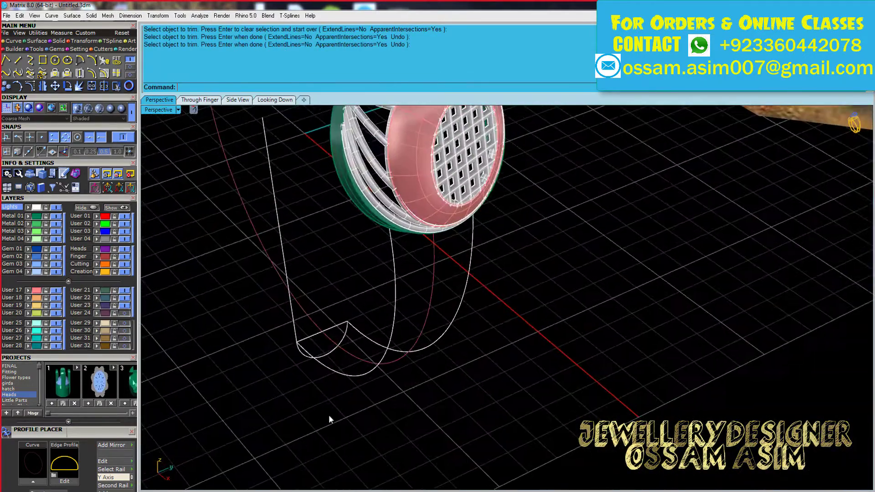
mouse_move(329, 417)
right_down()
mouse_move(386, 322)
mouse_move(452, 291)
mouse_move(307, 412)
right_up()
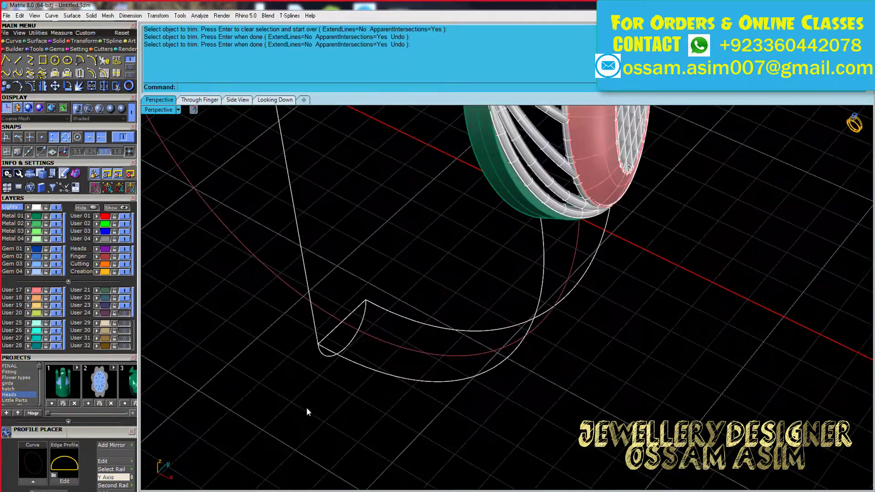
scroll(288, 393, down, 3)
right_drag(377, 309, 351, 370)
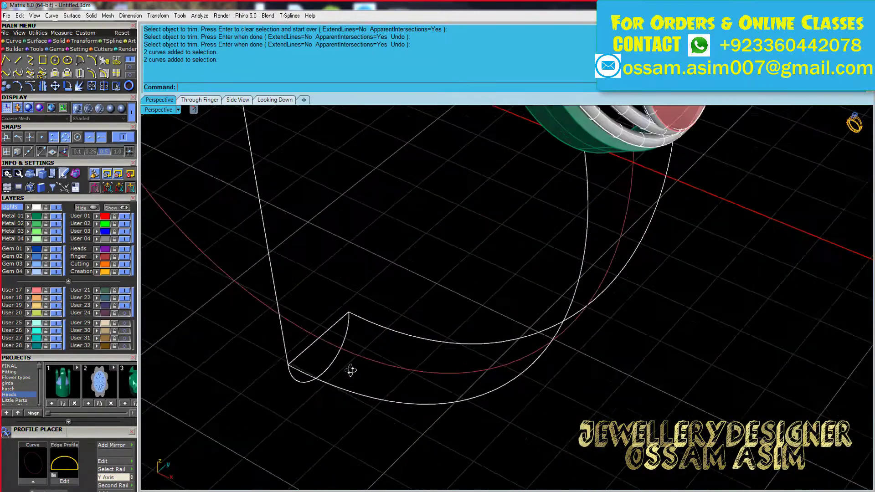
click(316, 360)
scroll(338, 331, up, 3)
right_drag(338, 331, 359, 316)
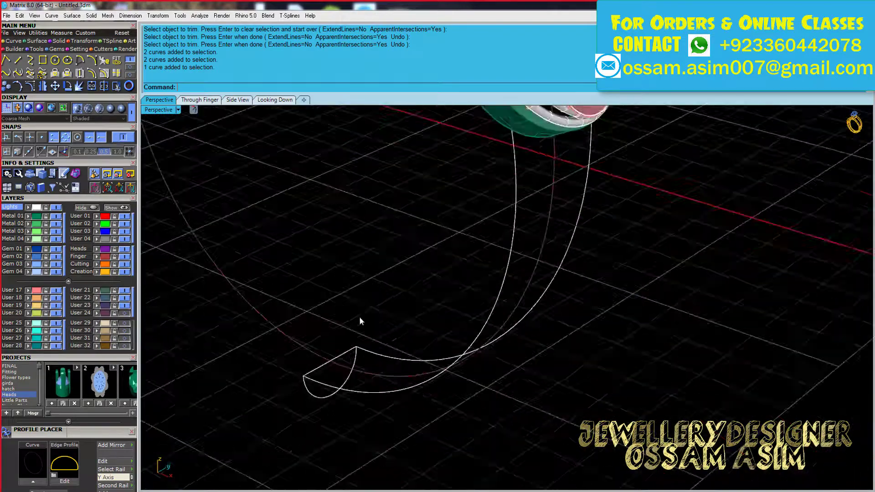
scroll(242, 304, down, 3)
click(36, 41)
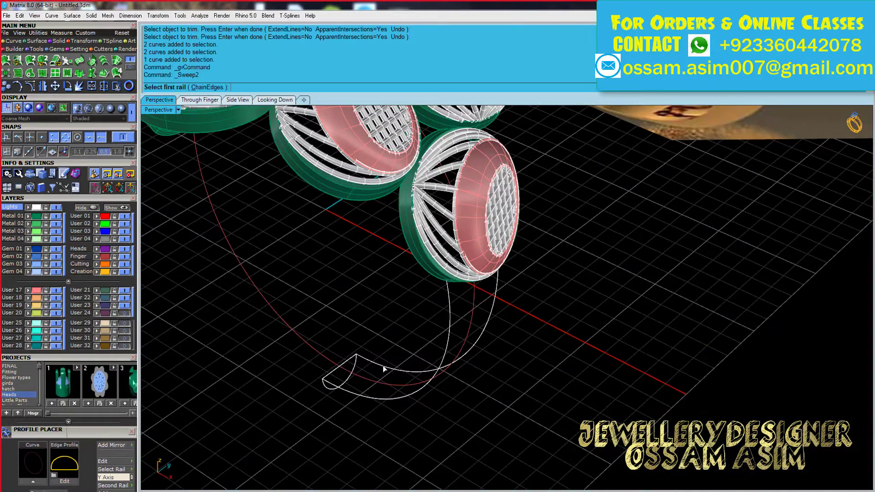
Build a trial two-rail sweep from both rails and the half-round cross-section
click(334, 377)
key(Return)
key(Escape)
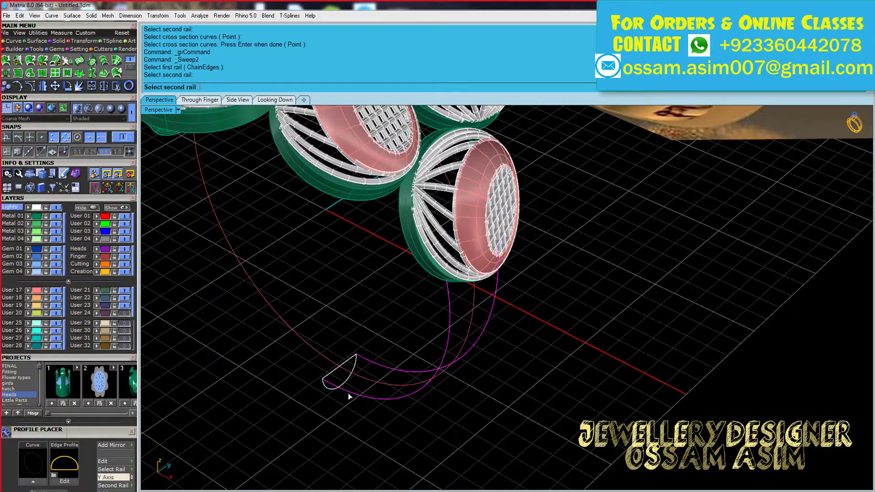
click(349, 397)
click(340, 373)
key(Return)
right_drag(350, 388, 409, 308)
key(Return)
scroll(409, 308, up, 3)
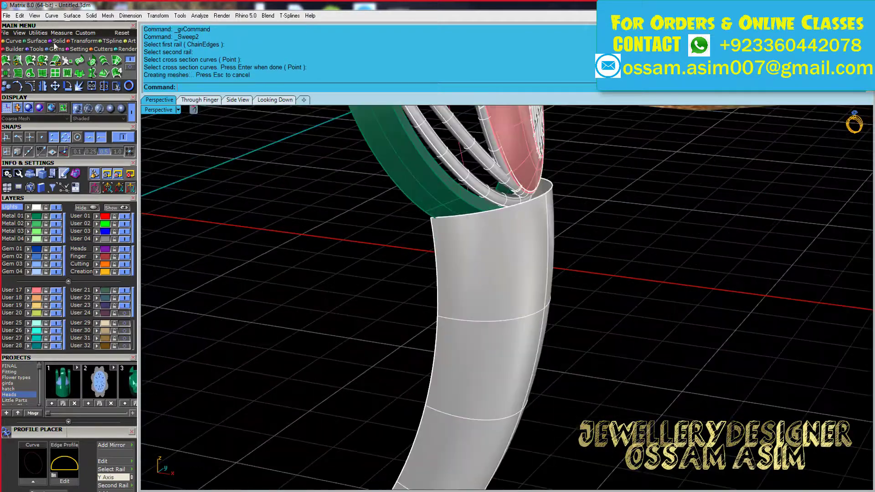
Copy the trial surface's edge as a curve and delete the trial sweep
click(13, 41)
click(79, 73)
click(527, 198)
key(Return)
click(504, 268)
key(Delete)
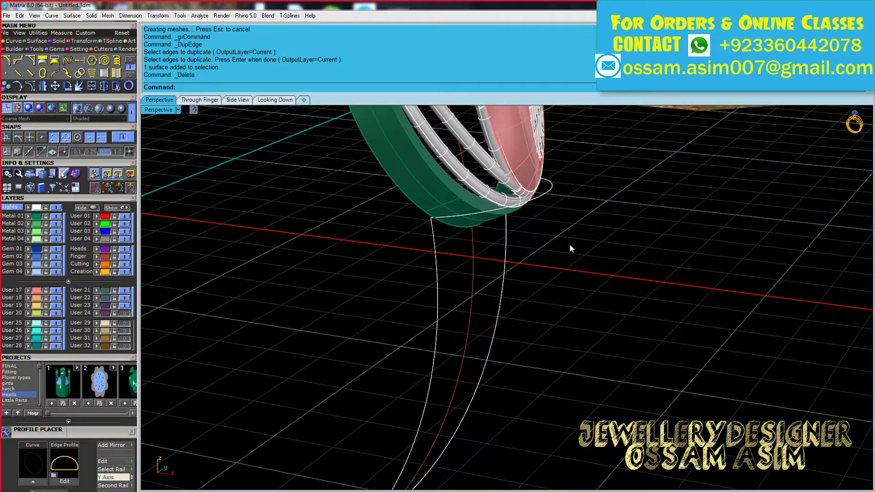
Show the copied edge curve's control points and select the rail end points beside the head
click(552, 199)
right_drag(551, 199, 582, 211)
key(F10)
drag(528, 244, 586, 332)
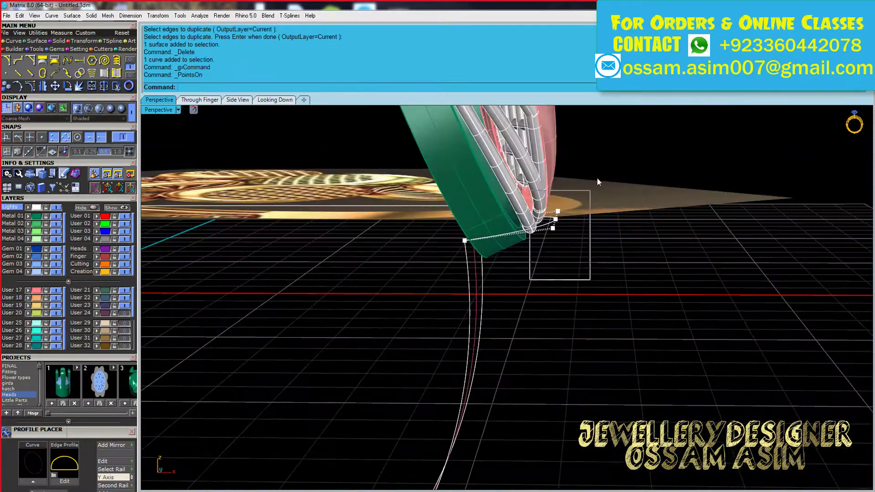
mouse_move(586, 332)
right_down()
mouse_move(544, 230)
mouse_move(489, 233)
mouse_move(349, 295)
mouse_move(340, 331)
mouse_move(440, 324)
mouse_move(486, 406)
right_up()
key(BackSpace)
key(BackSpace)
Rerun the two-rail sweep to build the half-round shank surface
click(23, 41)
click(30, 60)
key(Return)
key(Return)
click(471, 329)
Orbit around the ring to inspect the swept band surfaces close up
mouse_move(311, 422)
right_down()
mouse_move(299, 394)
mouse_move(468, 362)
right_up()
scroll(398, 330, up, 3)
right_drag(399, 331, 582, 313)
scroll(535, 297, up, 3)
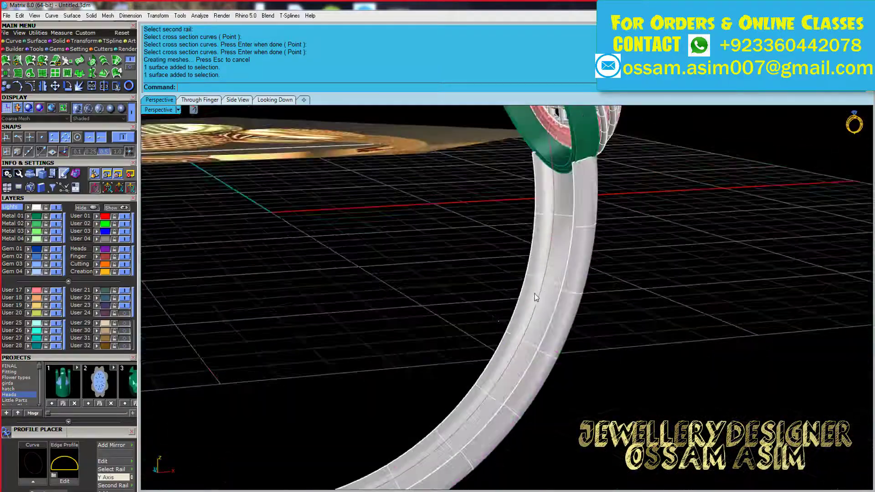
mouse_move(536, 297)
right_down()
mouse_move(579, 302)
mouse_move(455, 268)
mouse_move(581, 258)
right_up()
click(455, 268)
scroll(448, 253, up, 2)
scroll(581, 258, up, 3)
scroll(410, 228, down, 4)
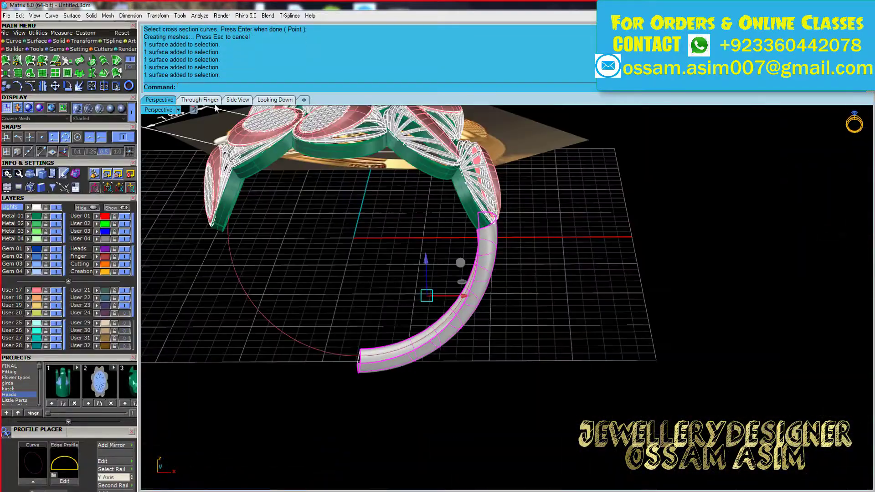
click(200, 99)
click(10, 41)
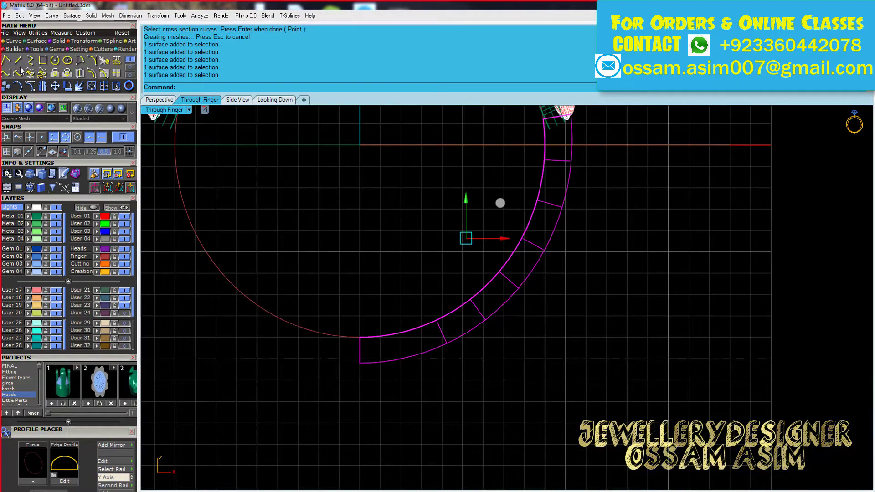
Draw a cut line across the band and offset it 0.3 to both sides
click(17, 60)
scroll(454, 335, up, 2)
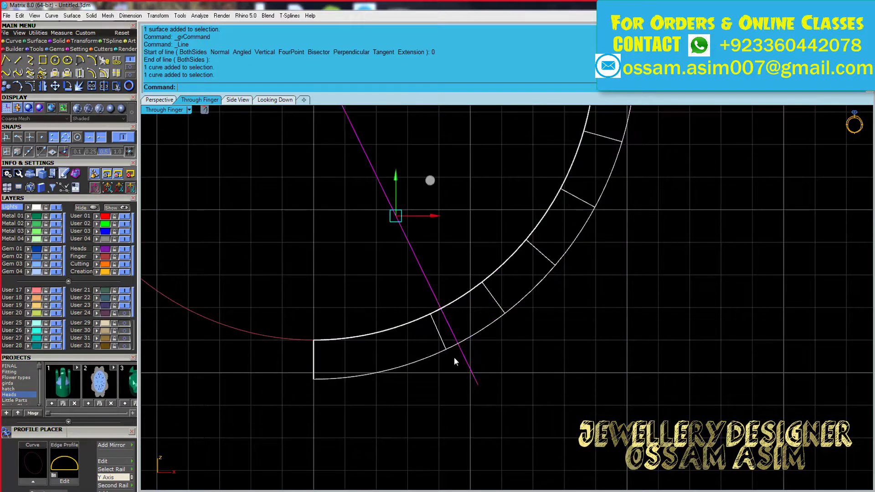
scroll(454, 357, up, 3)
click(92, 73)
text(.3)
key(Return)
click(367, 335)
scroll(529, 266, up, 1)
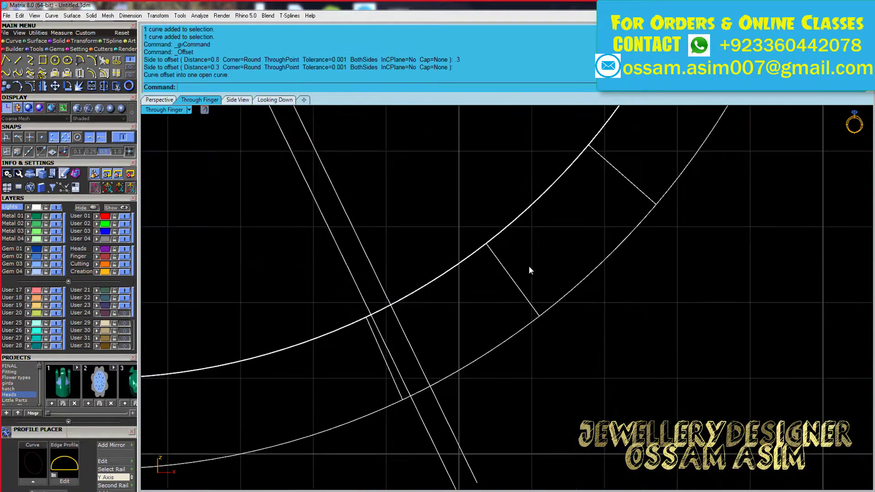
scroll(529, 270, down, 2)
Select the shank surface and paste a copy of an offset cut line
click(518, 283)
scroll(454, 311, down, 1)
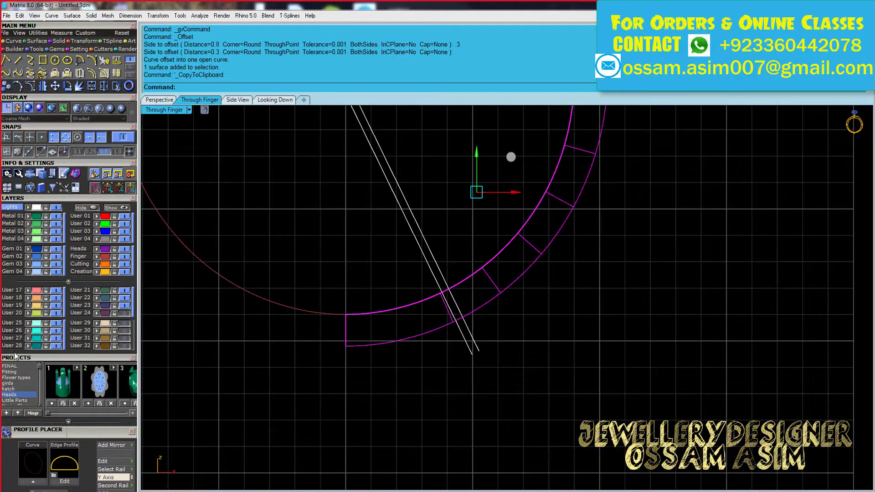
click(421, 266)
scroll(477, 262, up, 2)
key(ctrl+v)
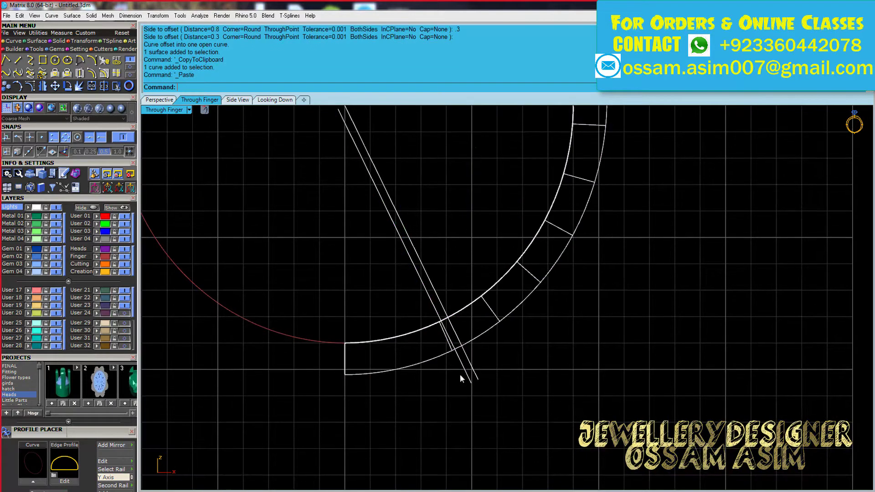
scroll(461, 374, up, 2)
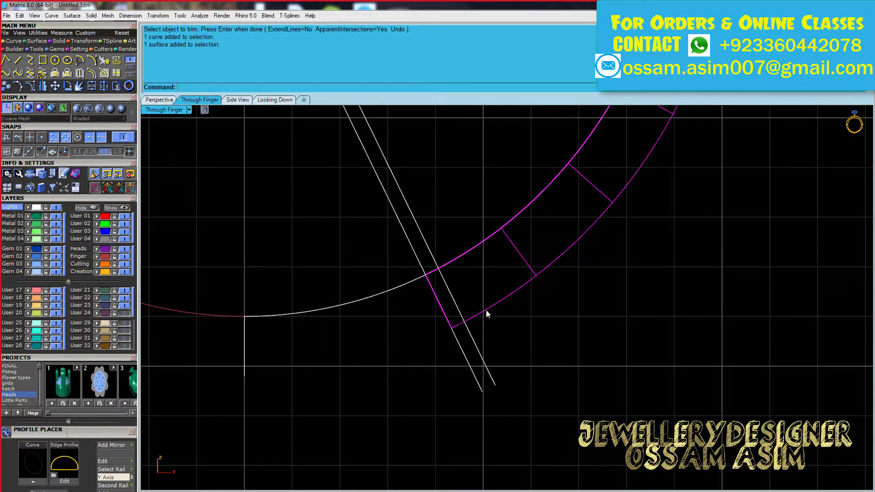
Trim the shank at the cut lines, separating its lower section
click(56, 313)
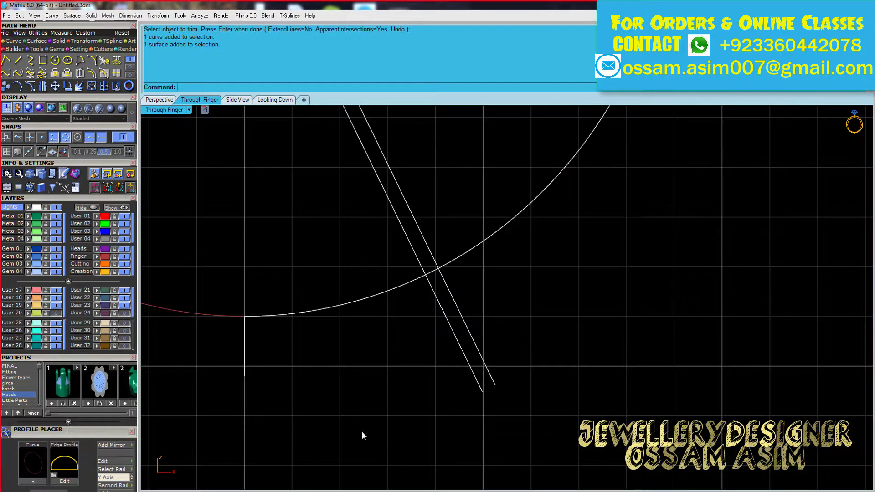
right_click(486, 289)
key(Return)
scroll(425, 283, down, 3)
scroll(424, 283, down, 3)
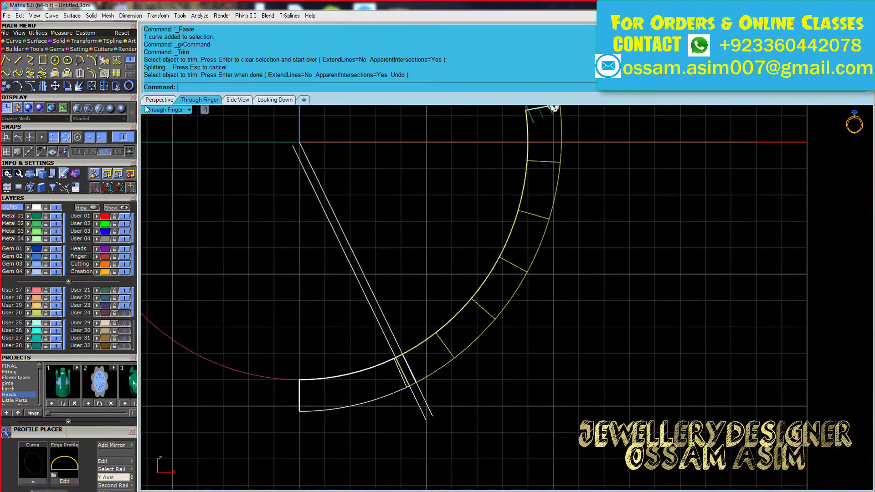
key(ctrl+Tab)
scroll(427, 276, up, 5)
click(427, 275)
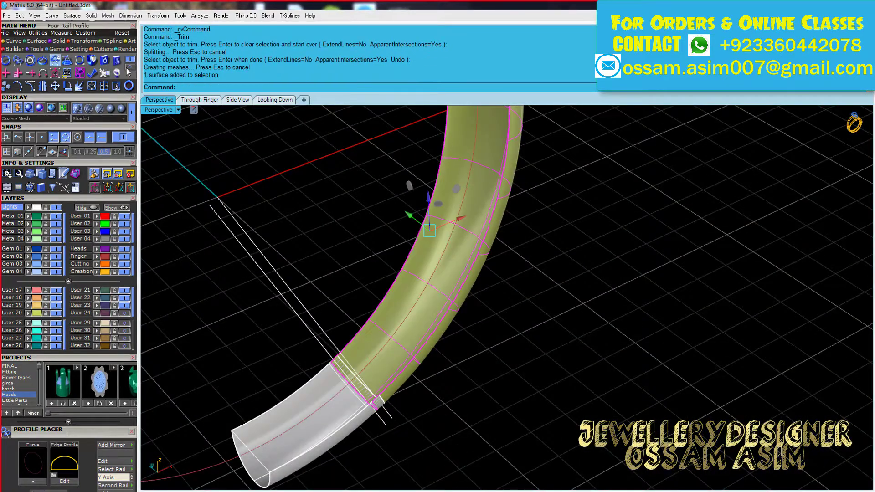
Thicken the upper shank piece with OffsetSrf, mirror it at 0 and join the halves
click(59, 63)
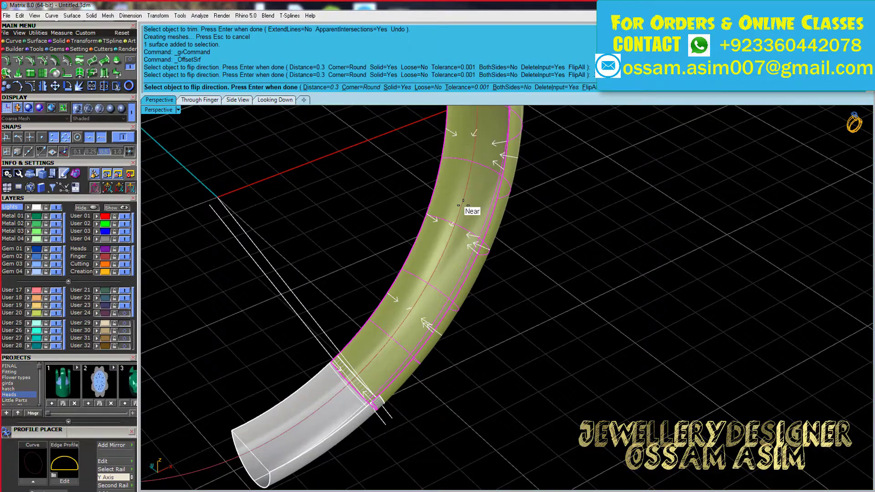
key(Return)
text(0)
key(Return)
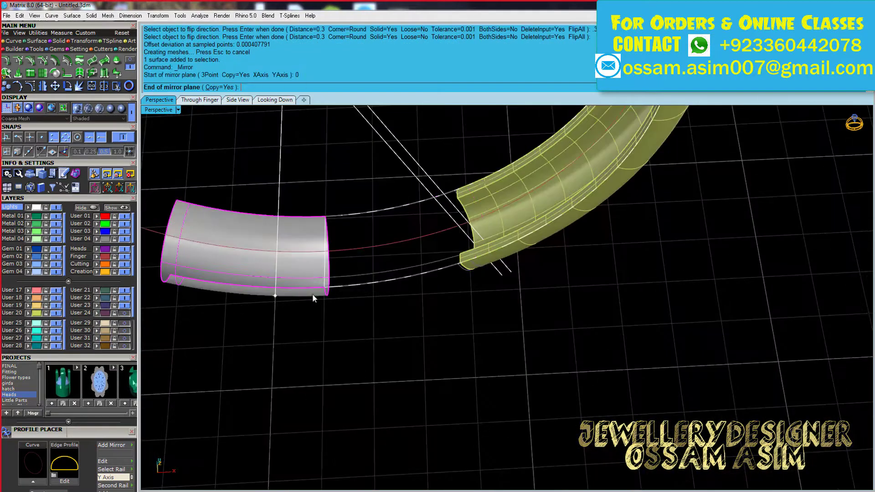
click(313, 298)
scroll(337, 220, up, 3)
scroll(336, 220, up, 2)
key(ctrl+j)
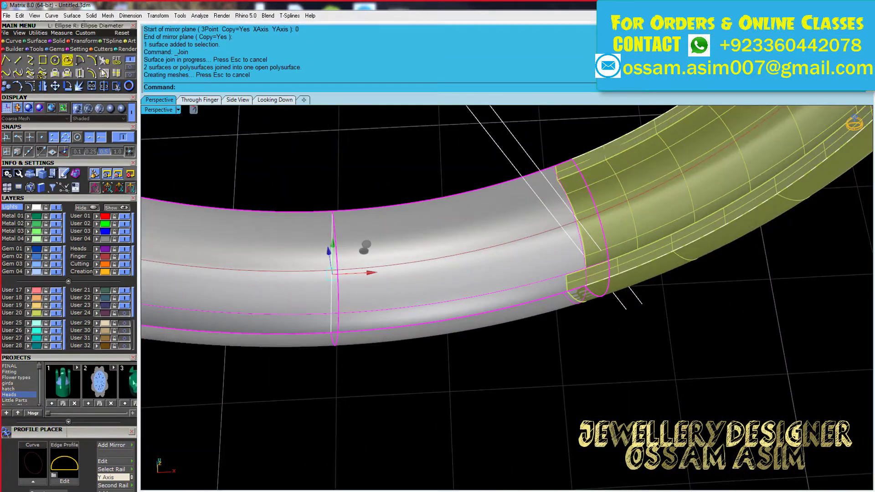
Loft between the bottom section's copied edges, then join and cap it into a solid
click(67, 60)
click(304, 333)
key(Return)
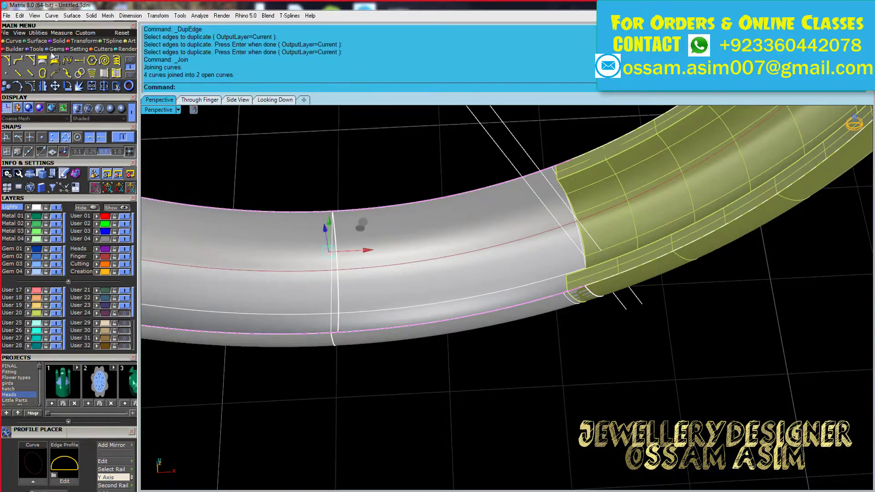
click(37, 41)
click(383, 272)
click(429, 294)
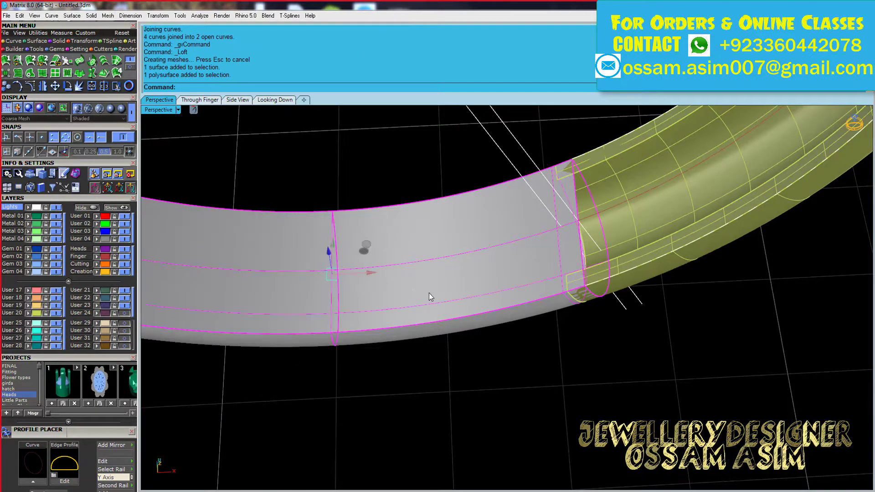
key(ctrl+j)
click(57, 60)
Mirror the shank to the ring's other side at 0 and save the file
scroll(499, 386, down, 5)
middle_click(636, 344)
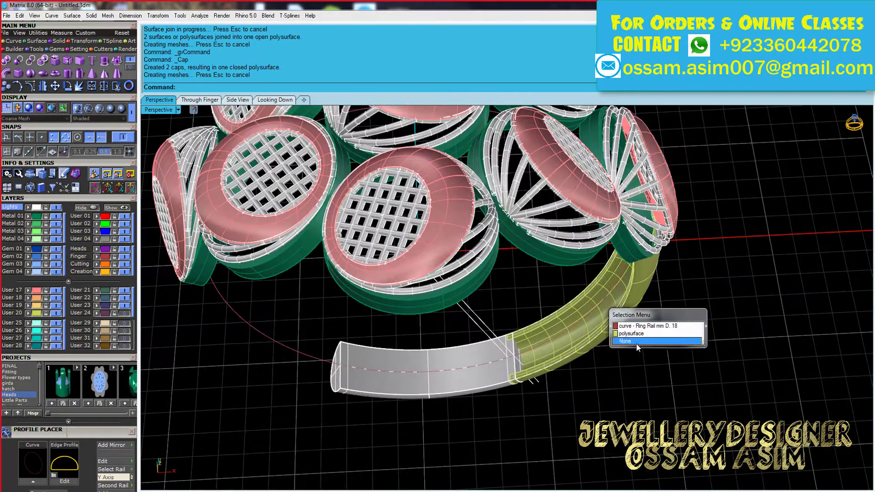
mouse_move(637, 343)
right_down()
mouse_move(529, 434)
mouse_move(620, 401)
mouse_move(625, 328)
right_up()
text(0)
key(Return)
click(528, 433)
key(ctrl+s)
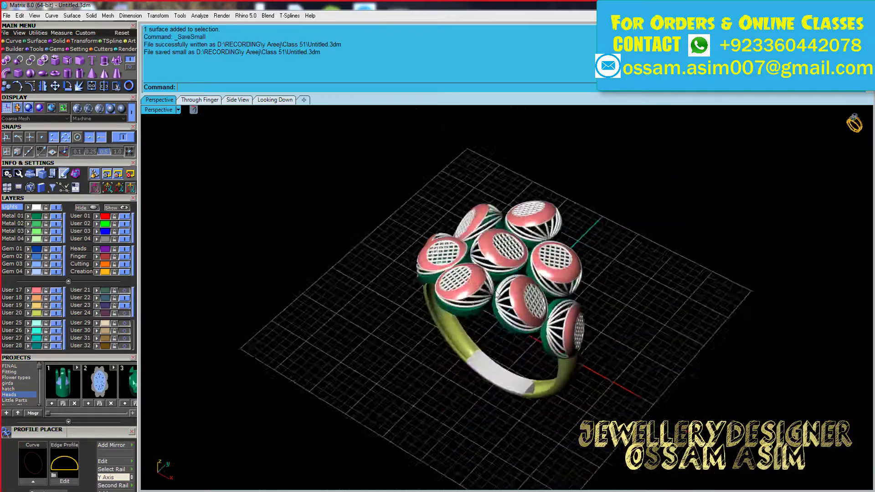
Orbit and zoom around the ring from side, three-quarter and top-down angles
right_drag(293, 310, 566, 293)
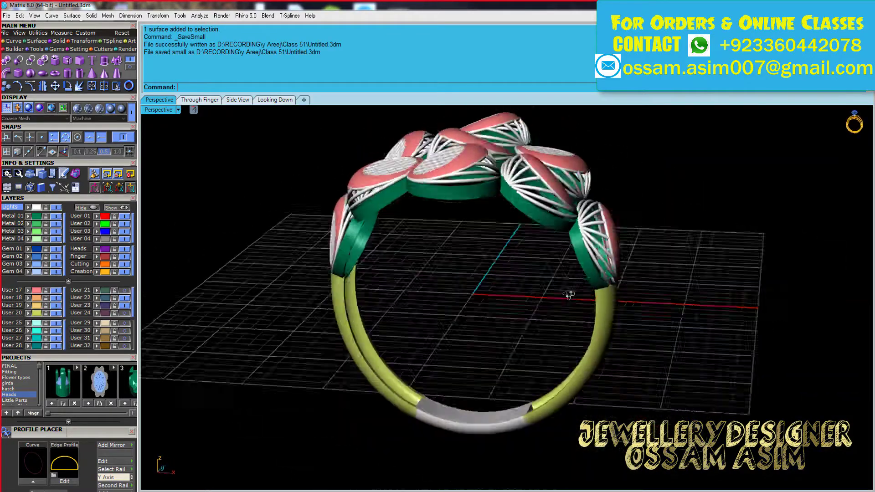
scroll(567, 255, up, 5)
scroll(544, 338, down, 3)
mouse_move(543, 338)
right_down()
mouse_move(603, 248)
mouse_move(472, 375)
right_up()
scroll(602, 249, down, 3)
scroll(472, 376, up, 4)
mouse_move(491, 348)
right_down()
mouse_move(635, 267)
mouse_move(576, 288)
mouse_move(590, 255)
right_up()
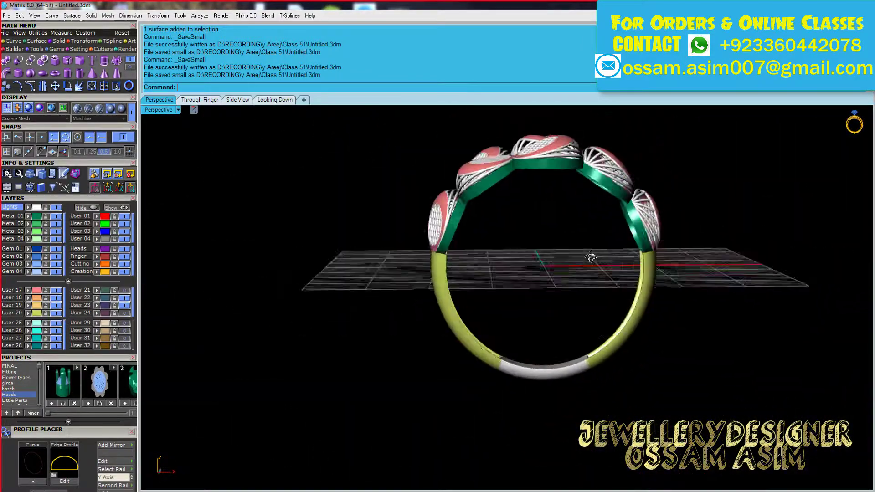
scroll(462, 228, up, 5)
scroll(501, 200, down, 5)
scroll(577, 193, up, 4)
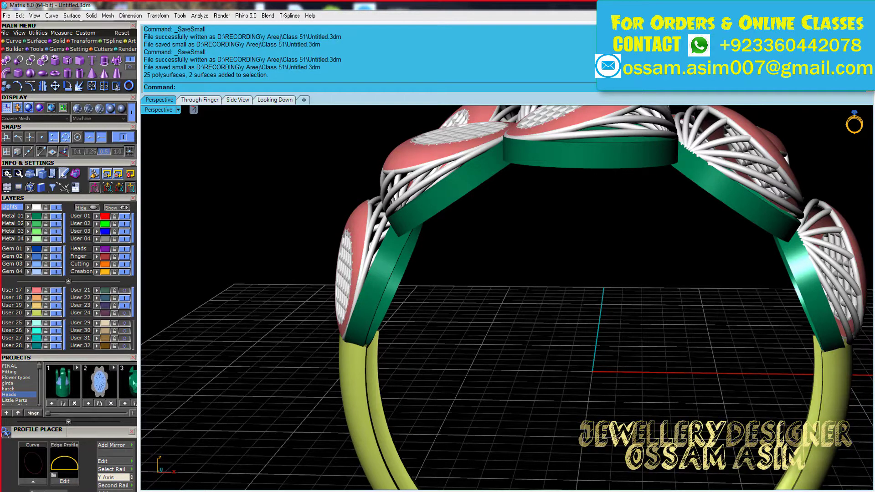
right_drag(583, 307, 655, 258)
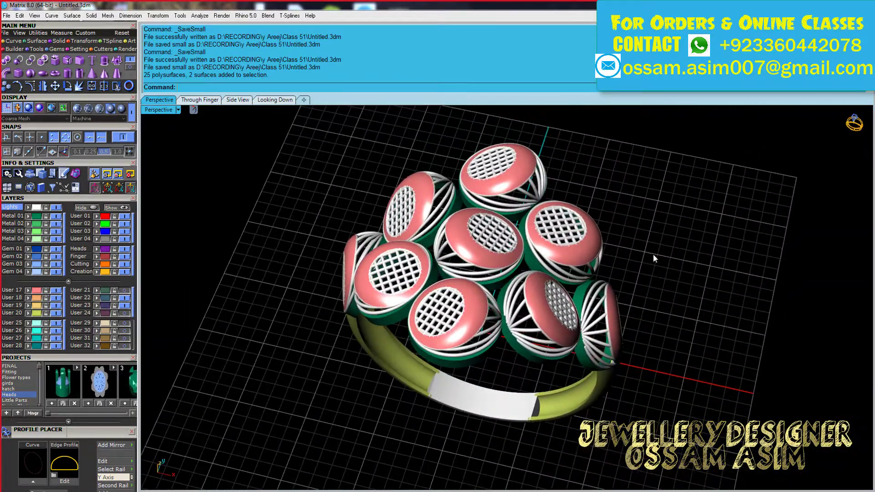